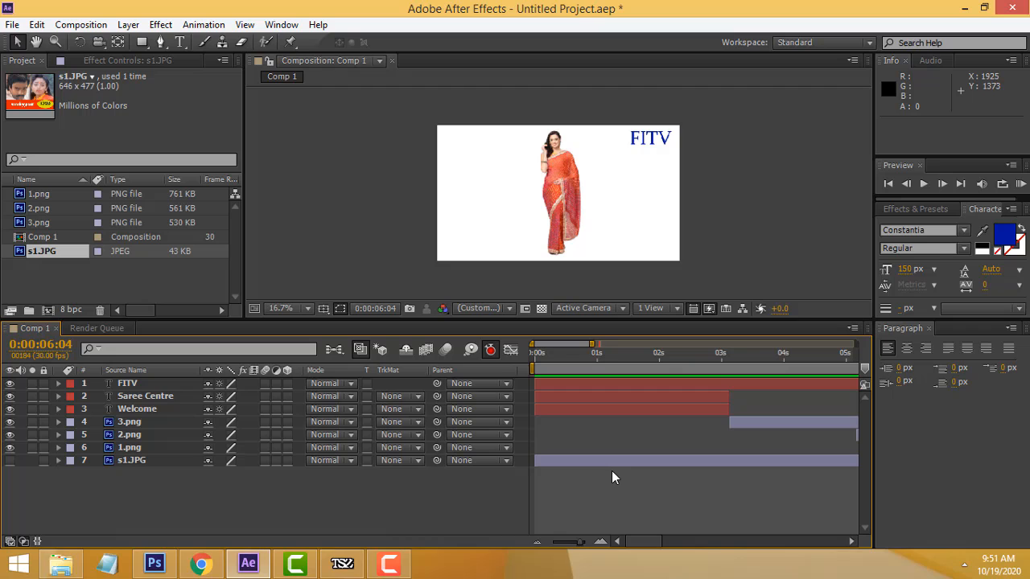
# - Play back the saree composition, return to its beginning and set the current time to 0:00:00:23
pyautogui.press('space')
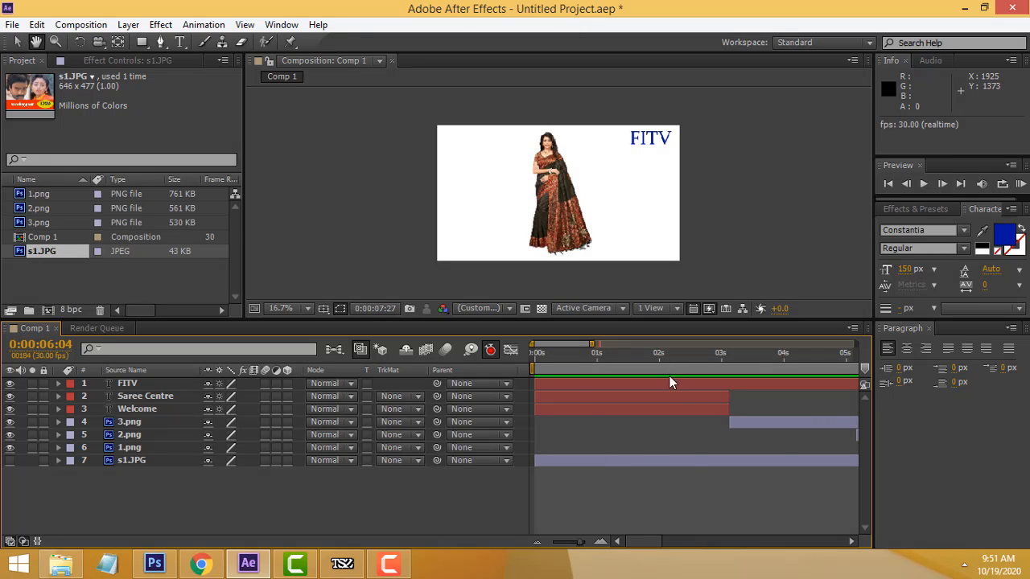
pyautogui.press('space')
pyautogui.moveTo(695, 359); pyautogui.dragTo(346, 358)
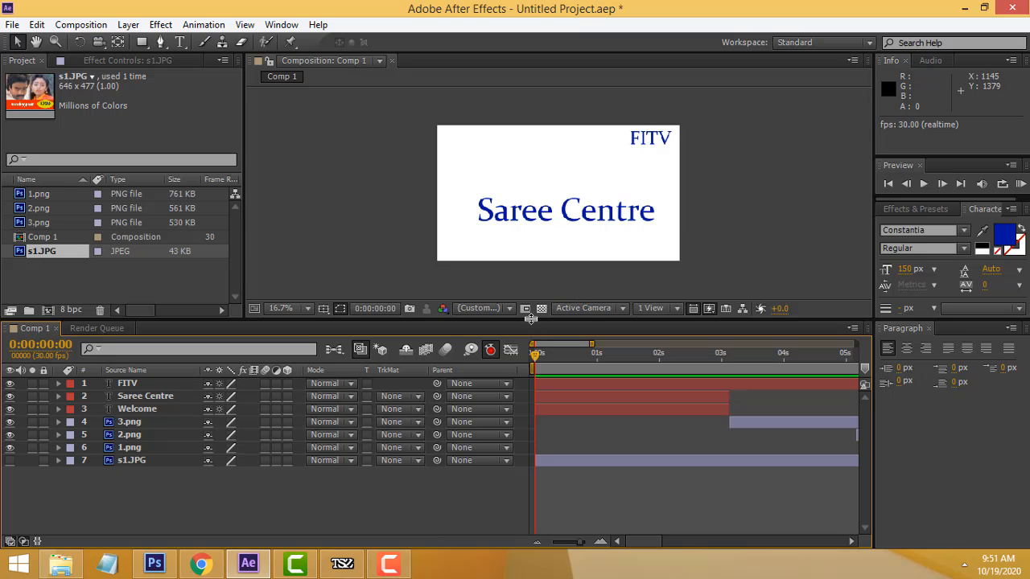
pyautogui.moveTo(531, 319)
pyautogui.mouseDown()
pyautogui.moveTo(526, 354)
pyautogui.moveTo(527, 308)
pyautogui.mouseUp()
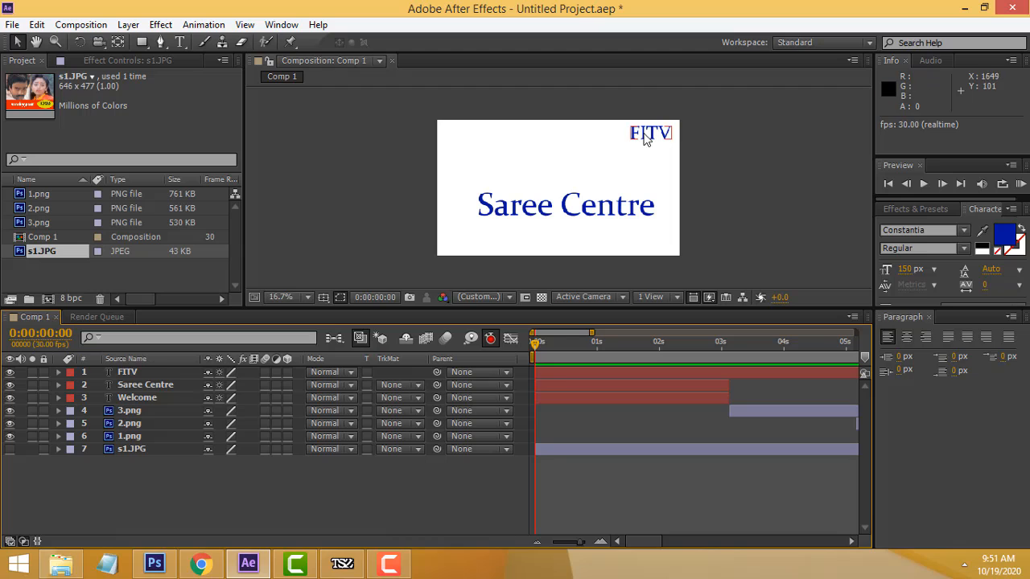
pyautogui.press('space')
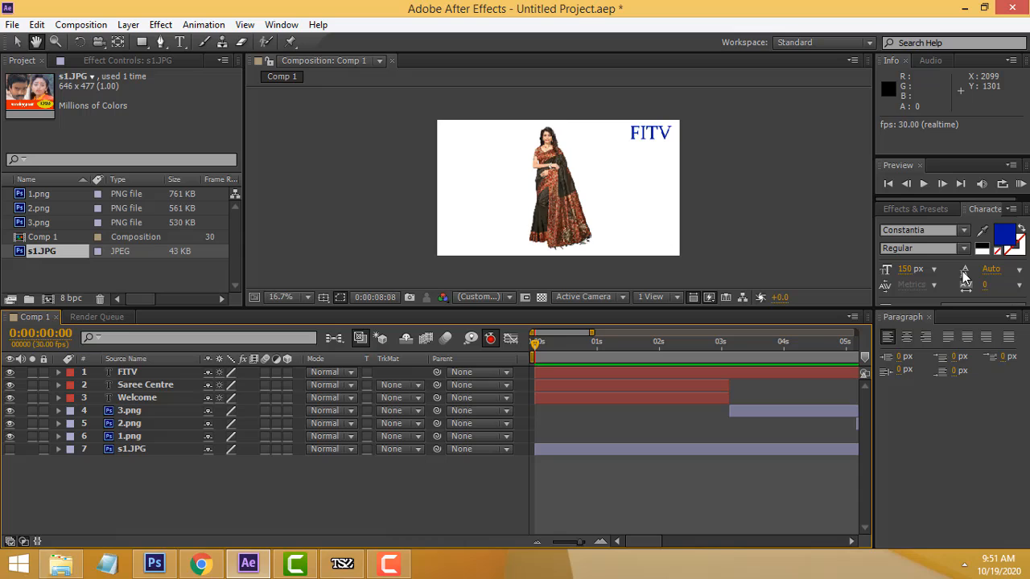
pyautogui.press('space')
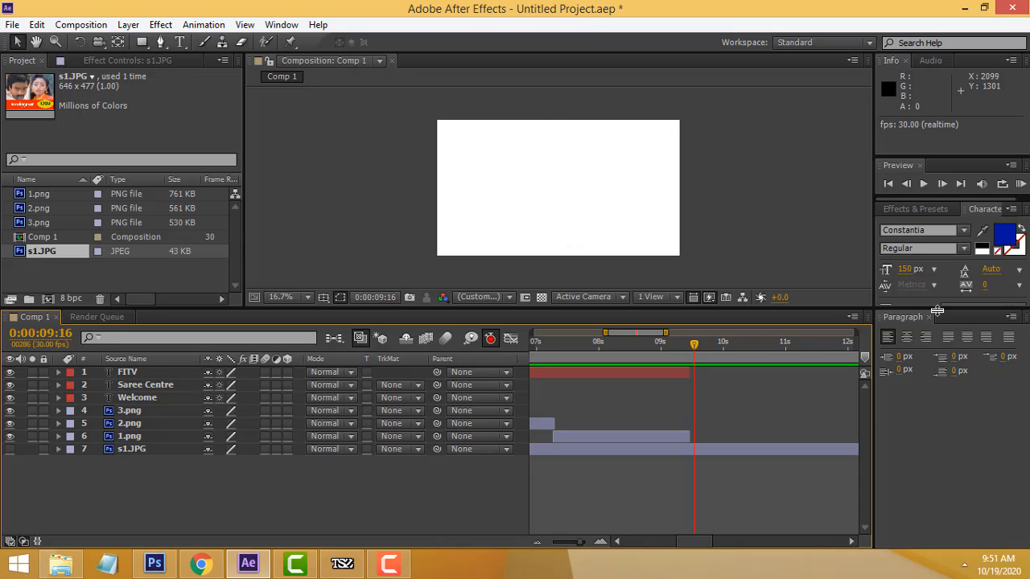
pyautogui.moveTo(693, 348); pyautogui.dragTo(326, 335)
pyautogui.moveTo(564, 352)
pyautogui.mouseDown()
pyautogui.moveTo(609, 346)
pyautogui.moveTo(512, 343)
pyautogui.moveTo(581, 340)
pyautogui.mouseUp()
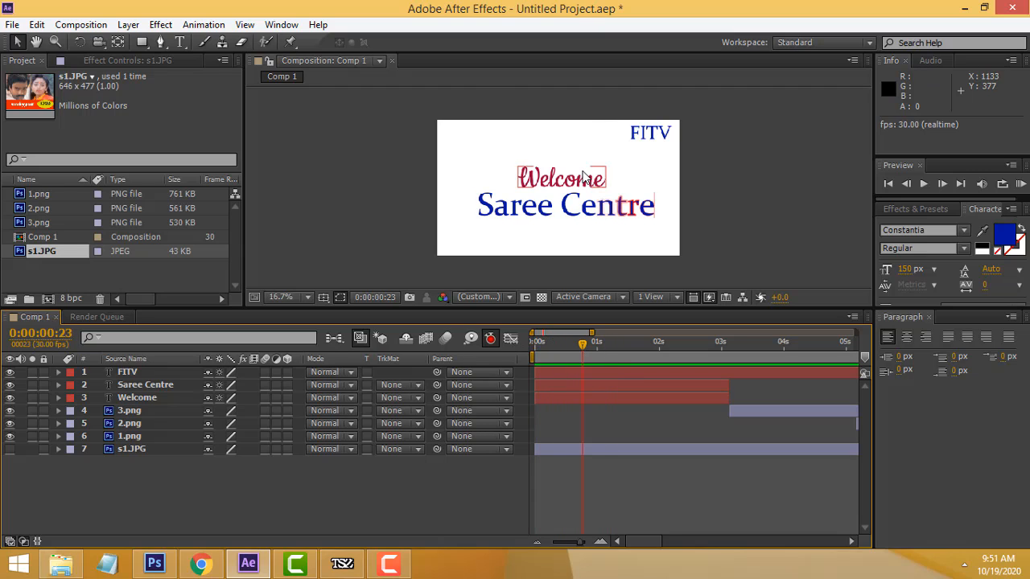
# - Show the s1.JPG layer, move it to about 982.5, 648.0 in the composition and play the preview
pyautogui.click(10, 449)
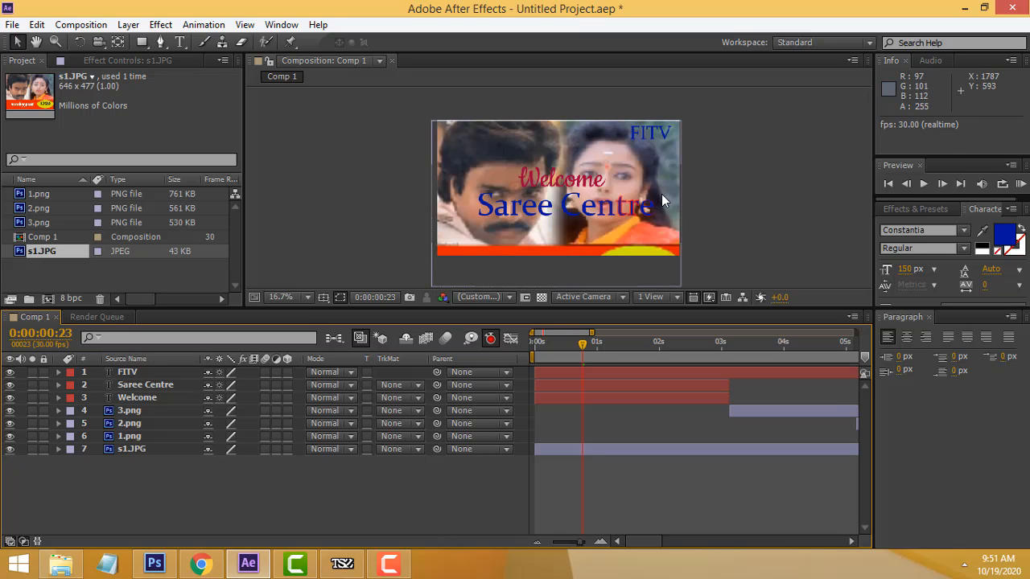
pyautogui.moveTo(661, 193)
pyautogui.mouseDown()
pyautogui.moveTo(674, 188)
pyautogui.moveTo(668, 195)
pyautogui.mouseUp()
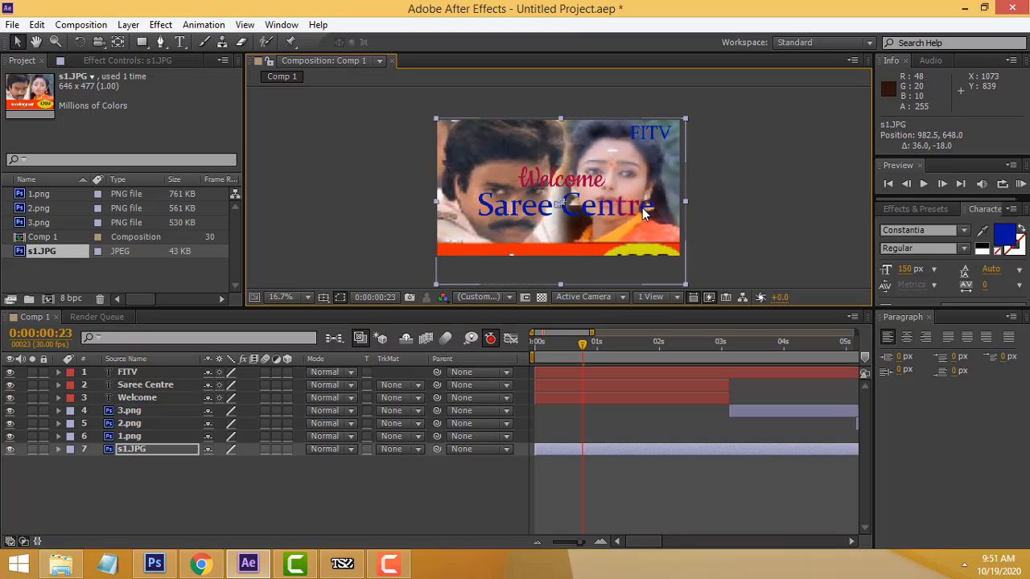
pyautogui.click(758, 188)
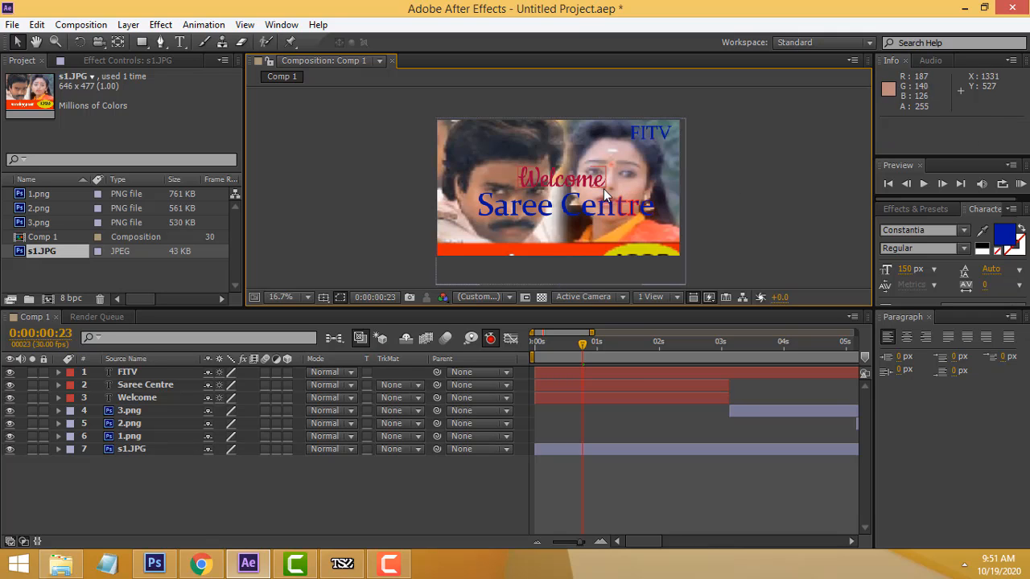
pyautogui.press('space')
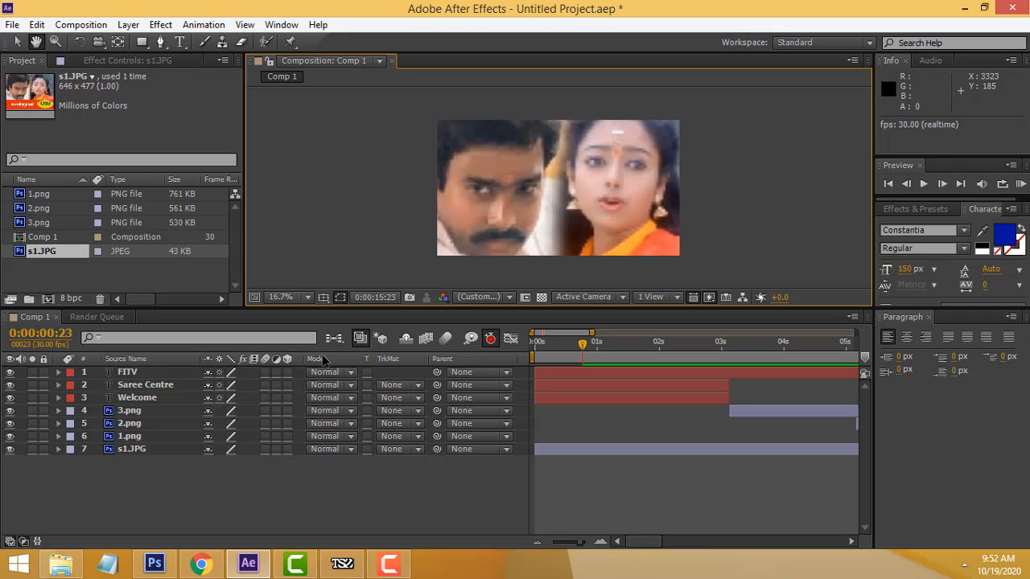
# - Switch to Photoshop and examine the pink saree cutout on Layer 3 from head to hem
pyautogui.moveTo(251, 563)
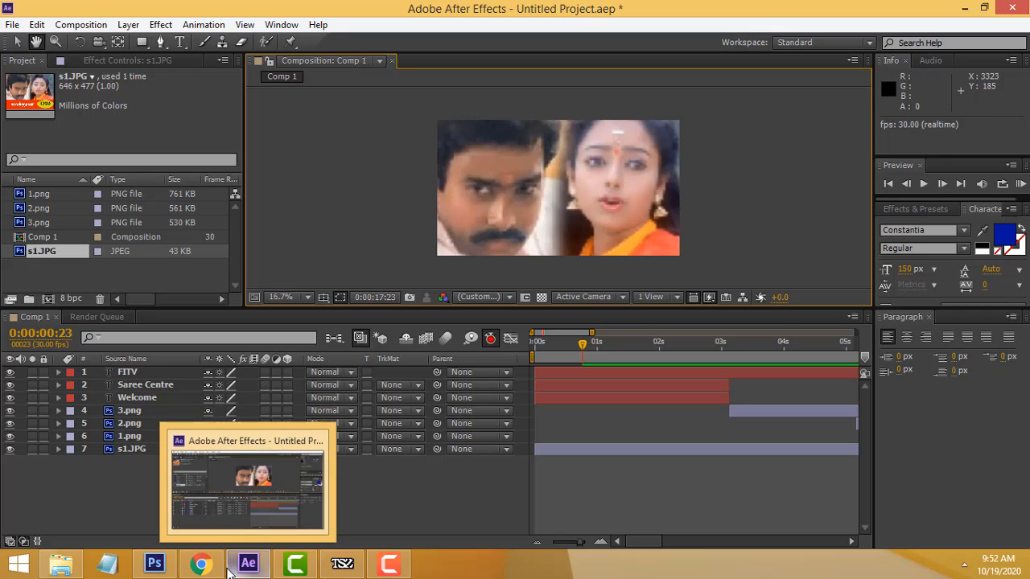
pyautogui.click(154, 564)
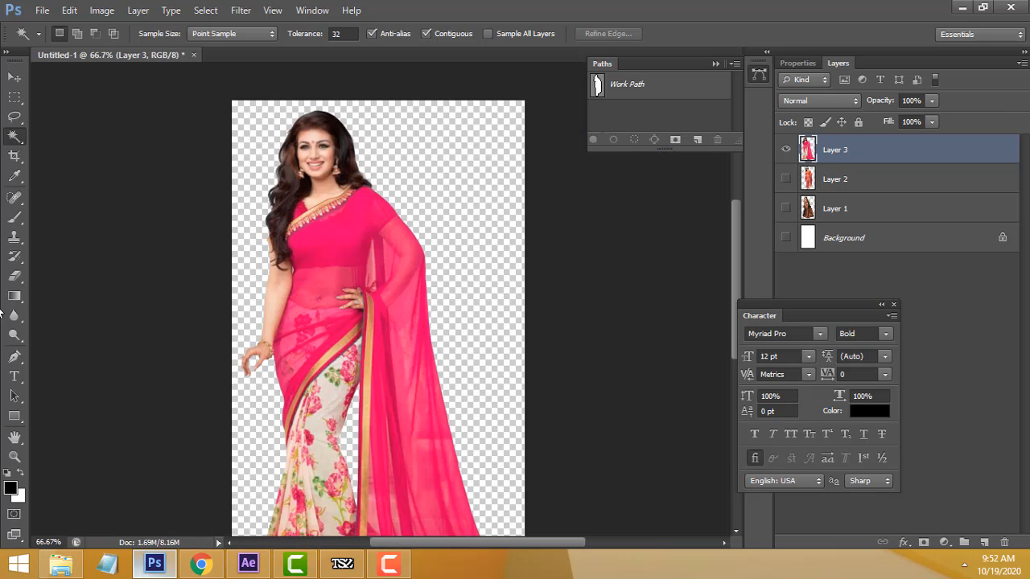
pyautogui.click(519, 173)
pyautogui.scroll(-2, 499, 189)
pyautogui.click(524, 191)
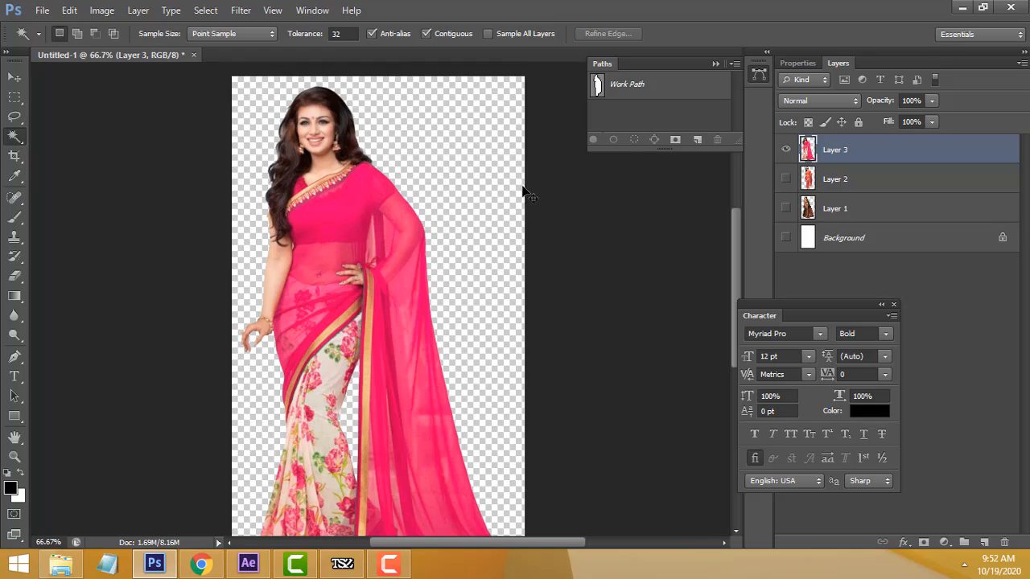
pyautogui.scroll(-1, 555, 222)
pyautogui.scroll(-4, 593, 211)
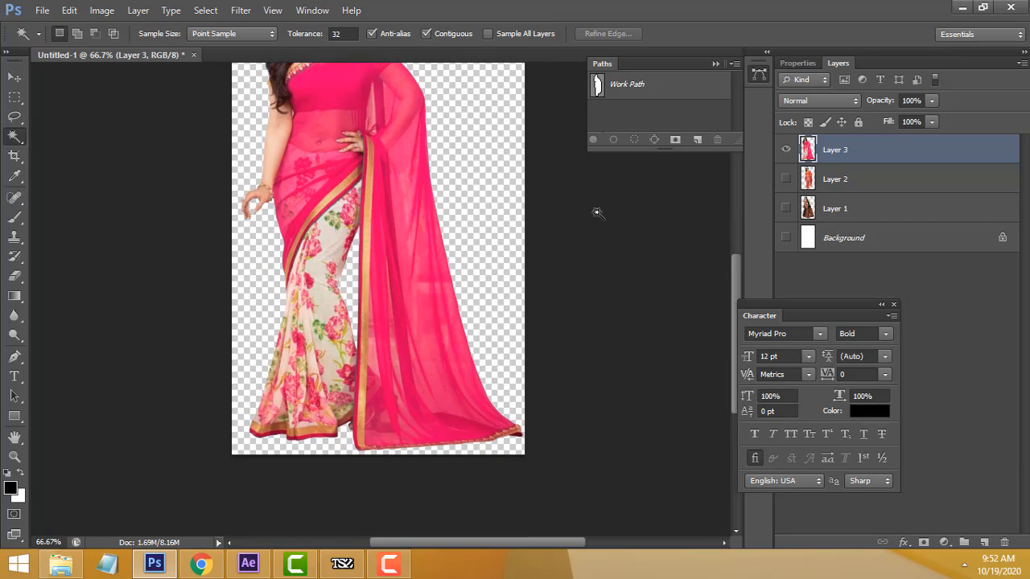
pyautogui.scroll(8, 598, 212)
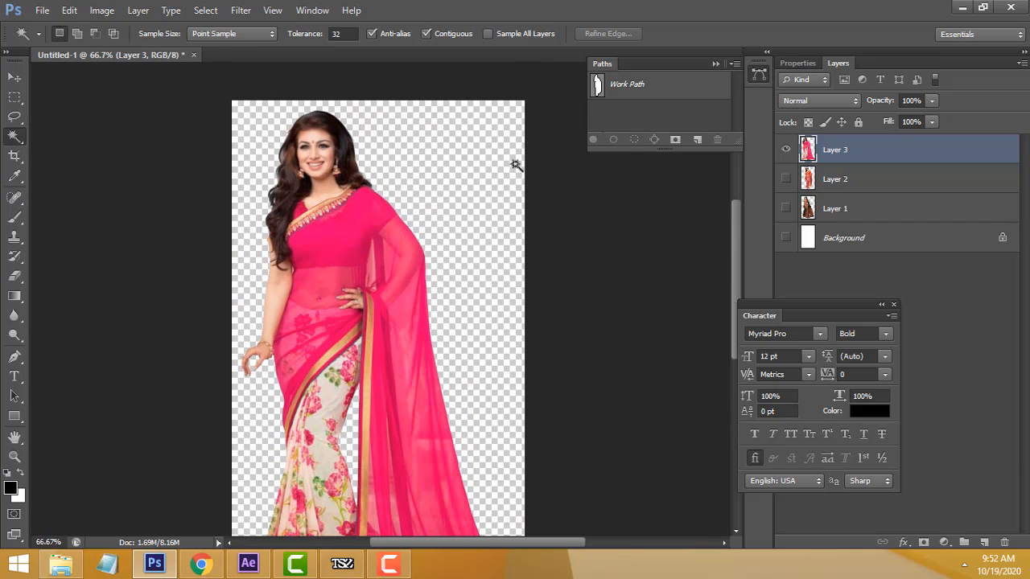
# - Float the document window, check the pixel width and height in Image Size, and dock the window again
pyautogui.click(12, 74)
pyautogui.moveTo(122, 51); pyautogui.dragTo(258, 62)
pyautogui.moveTo(171, 55); pyautogui.dragTo(290, 83)
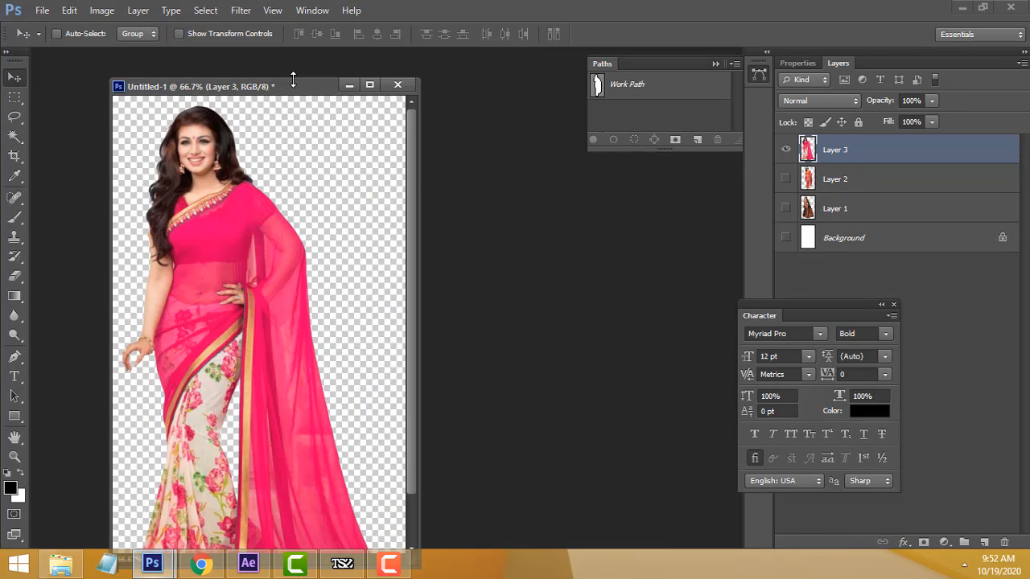
pyautogui.rightClick(283, 83)
pyautogui.click(336, 110)
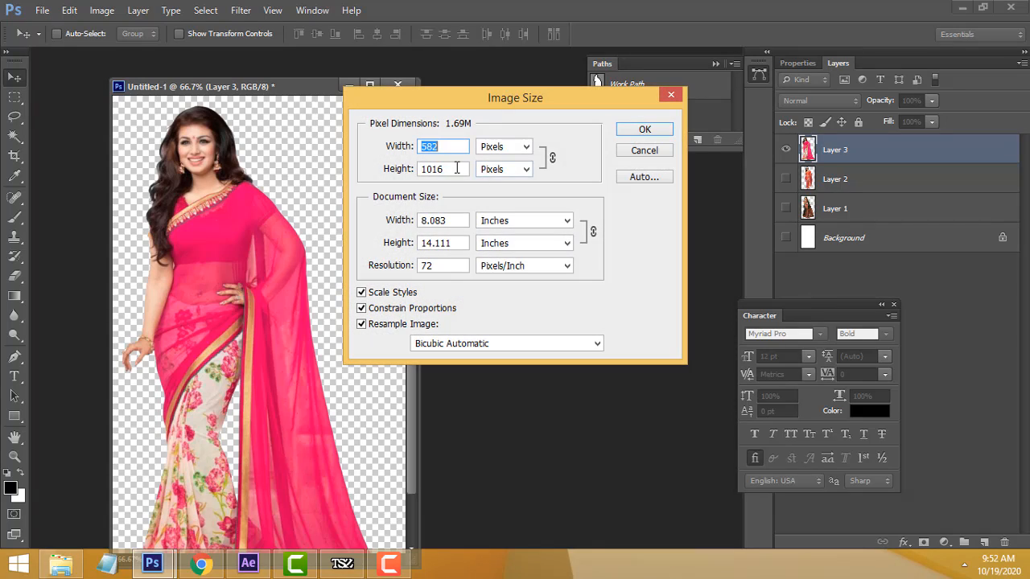
pyautogui.moveTo(449, 169); pyautogui.dragTo(351, 168)
pyautogui.moveTo(442, 150); pyautogui.dragTo(353, 145)
pyautogui.moveTo(450, 172); pyautogui.dragTo(308, 172)
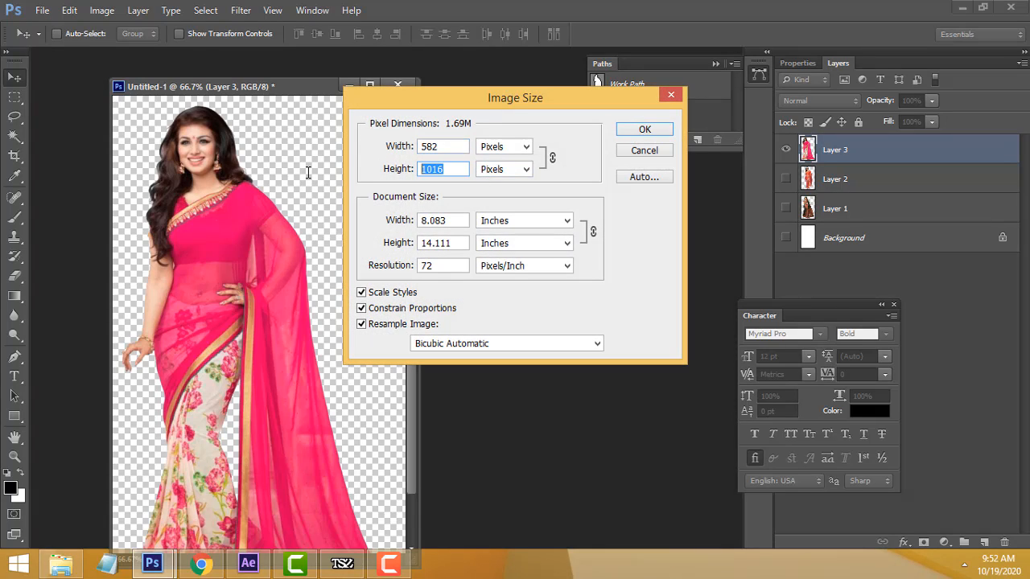
pyautogui.click(644, 130)
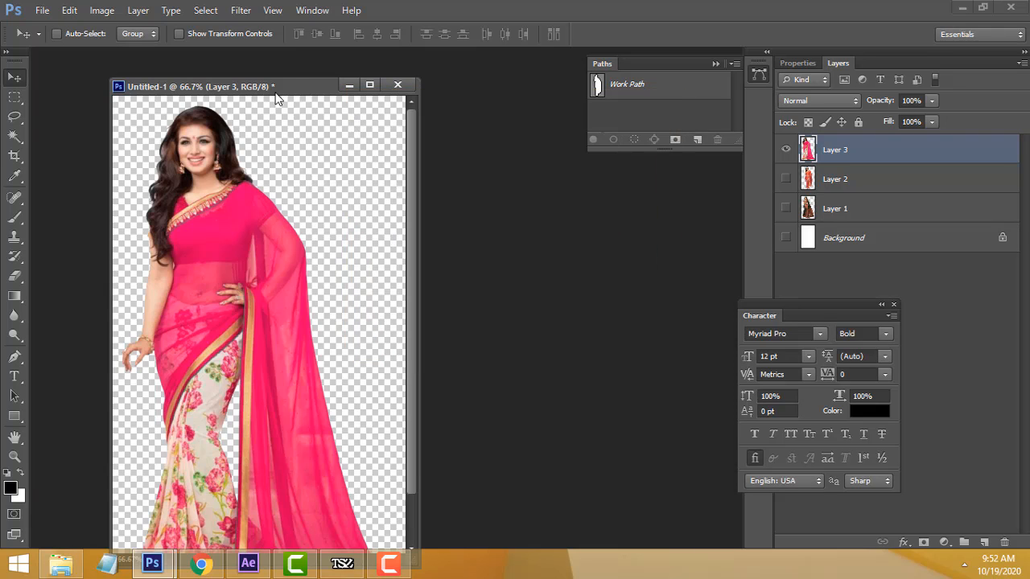
pyautogui.moveTo(275, 88); pyautogui.dragTo(291, 50)
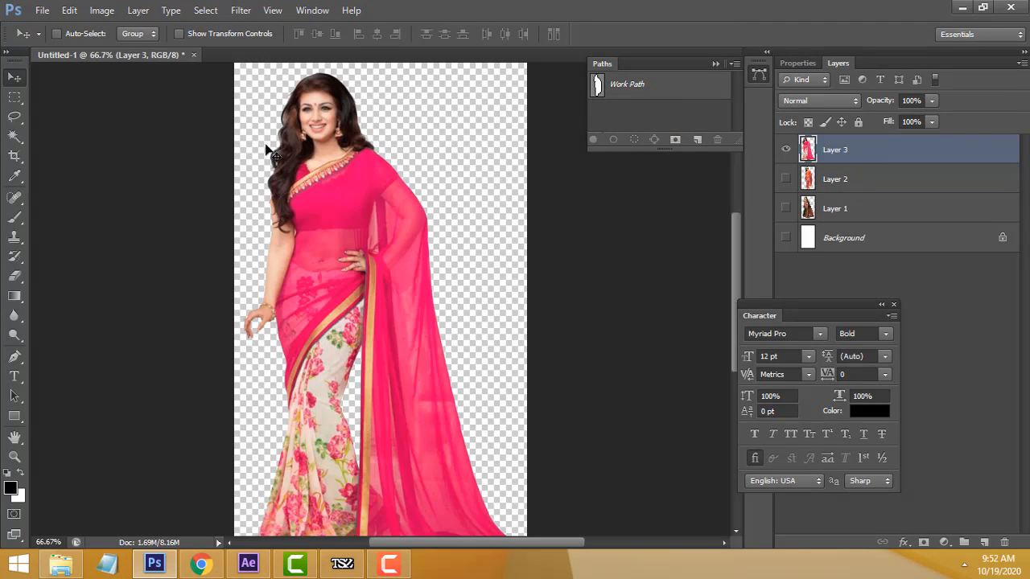
# - Switch to Chrome and look through the Google image results for sarees
pyautogui.moveTo(201, 567)
pyautogui.click(206, 567)
pyautogui.scroll(3, 805, 305)
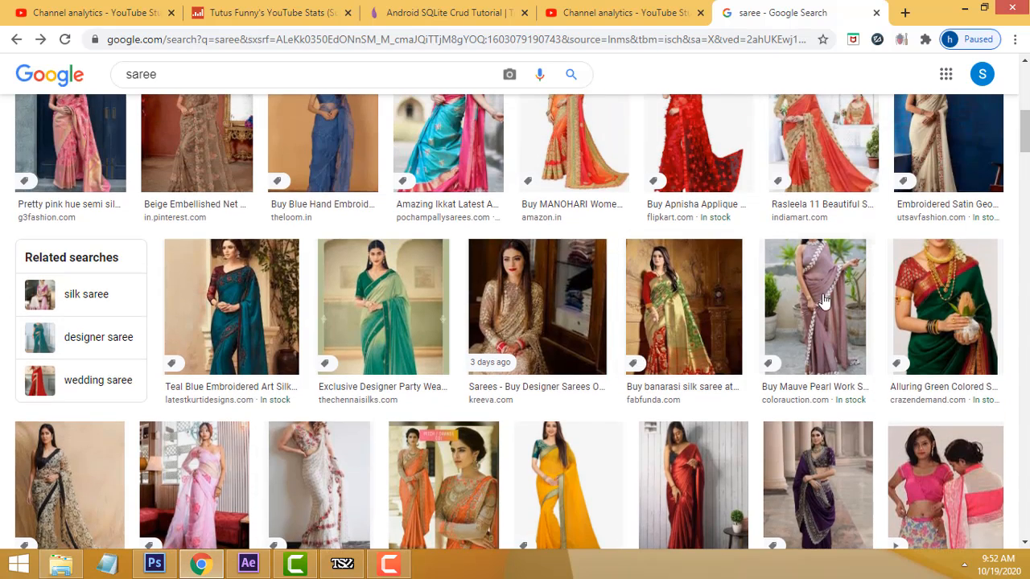
pyautogui.scroll(3, 885, 225)
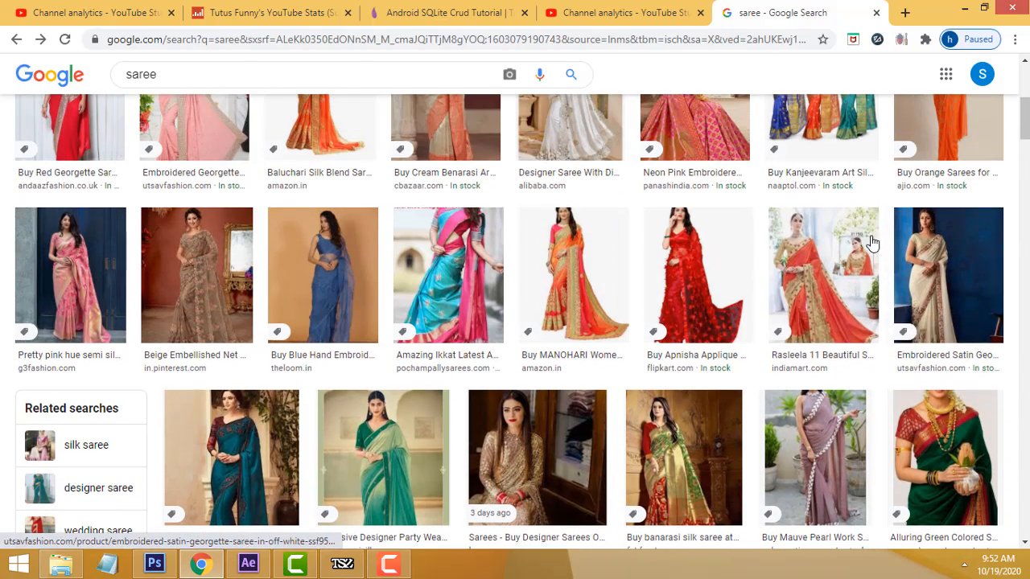
# - Switch back to Photoshop, move the Character panel off the layer list, and show only Layer 1 and the Background
pyautogui.click(154, 564)
pyautogui.moveTo(805, 320); pyautogui.dragTo(598, 396)
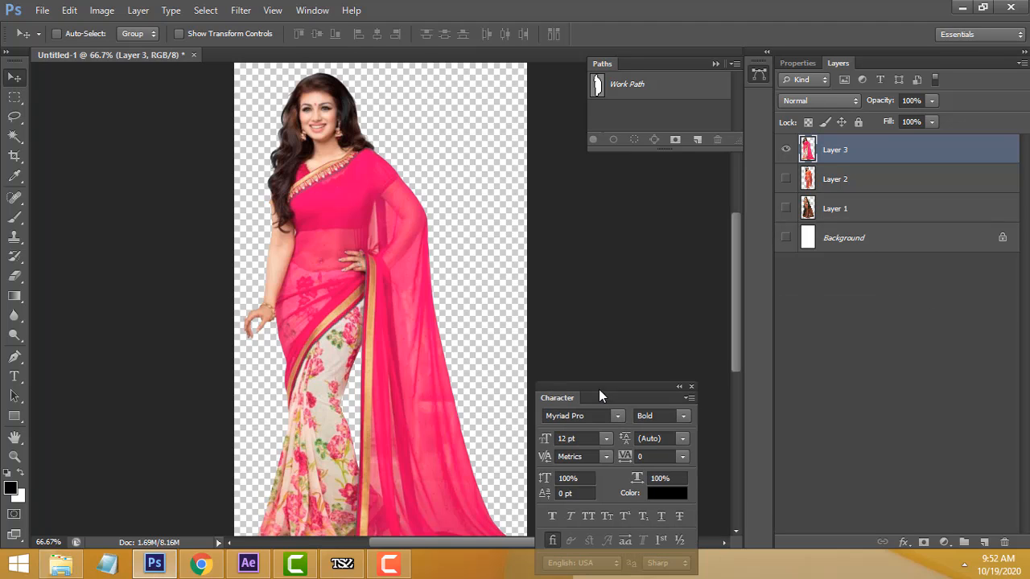
pyautogui.click(784, 208)
pyautogui.click(786, 179)
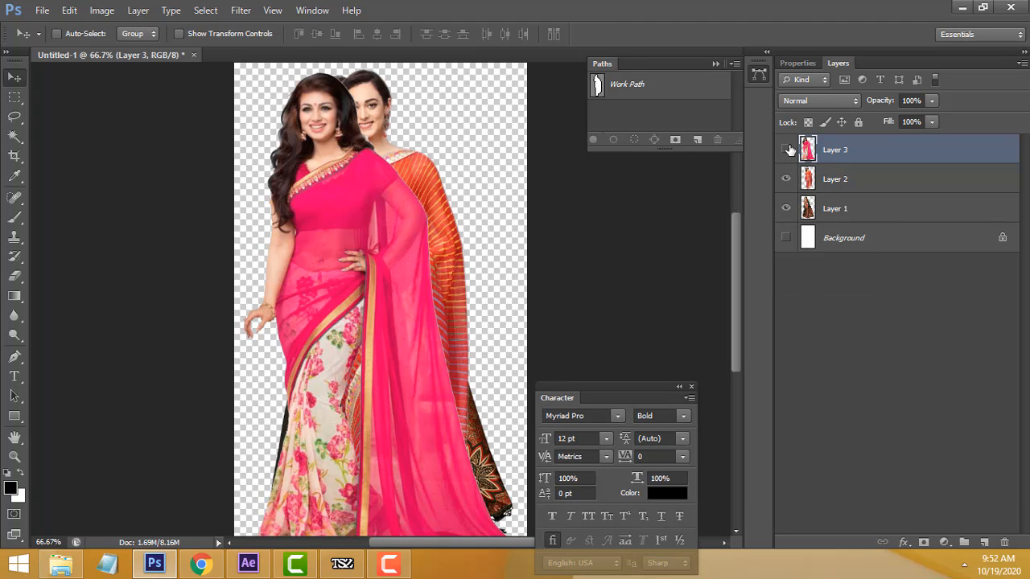
pyautogui.click(786, 149)
pyautogui.click(786, 179)
pyautogui.click(786, 237)
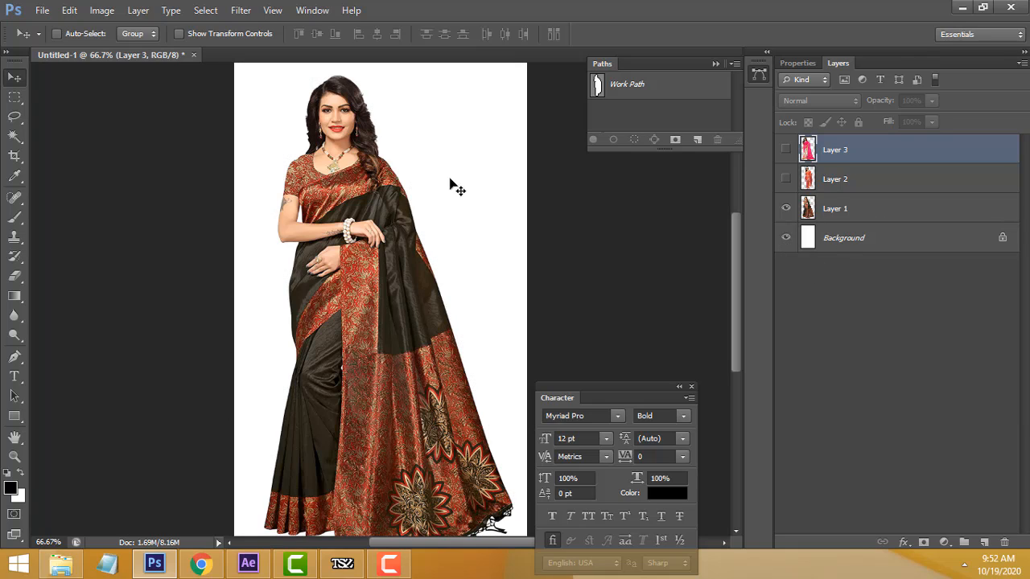
# - Try to select the area around the figure with the Magic Wand tool while Layer 3 is active, and deselect it
pyautogui.moveTo(15, 138); pyautogui.dragTo(28, 138)
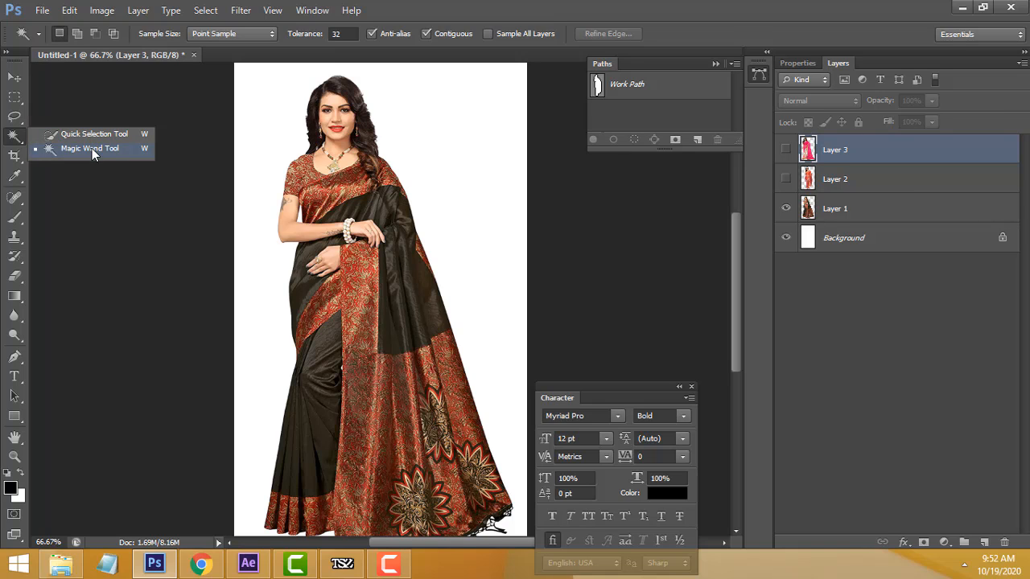
pyautogui.moveTo(92, 150); pyautogui.dragTo(92, 149)
pyautogui.click(420, 109)
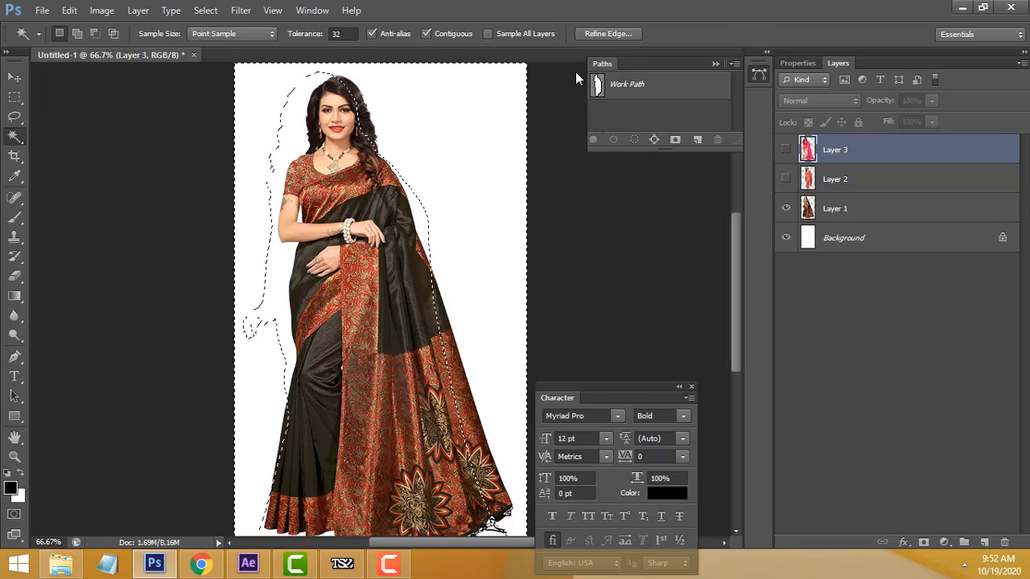
pyautogui.hotkey('ctrl', 'd')
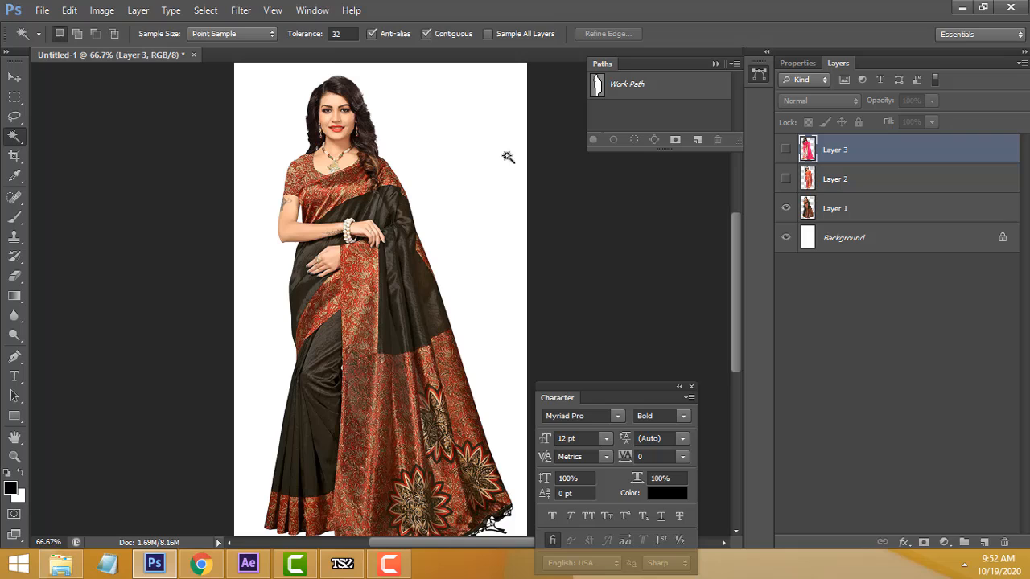
# - Make Layer 1 the active layer and hide the white Background so the figure stands on transparency
pyautogui.click(872, 214)
pyautogui.click(786, 244)
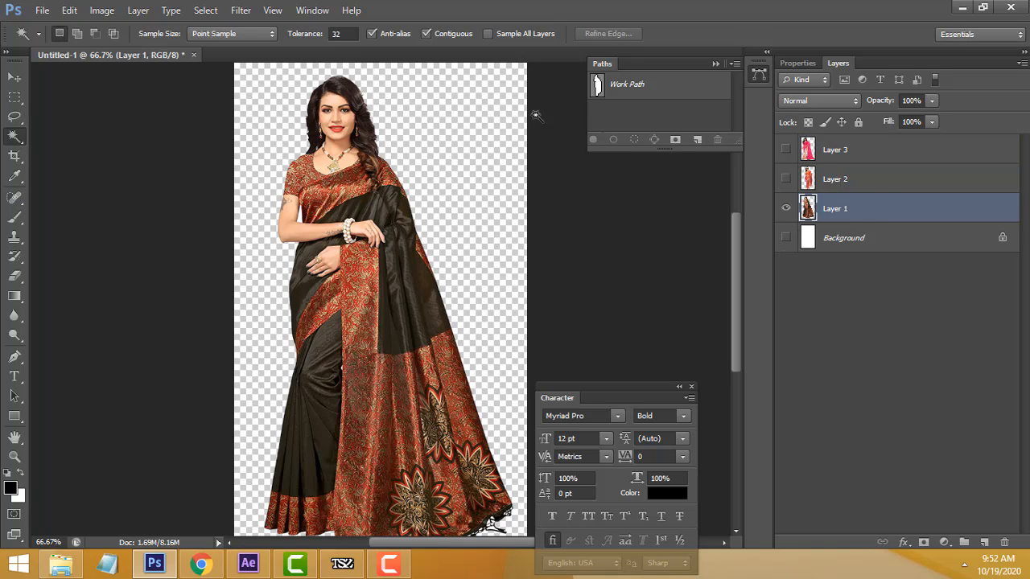
pyautogui.click(784, 239)
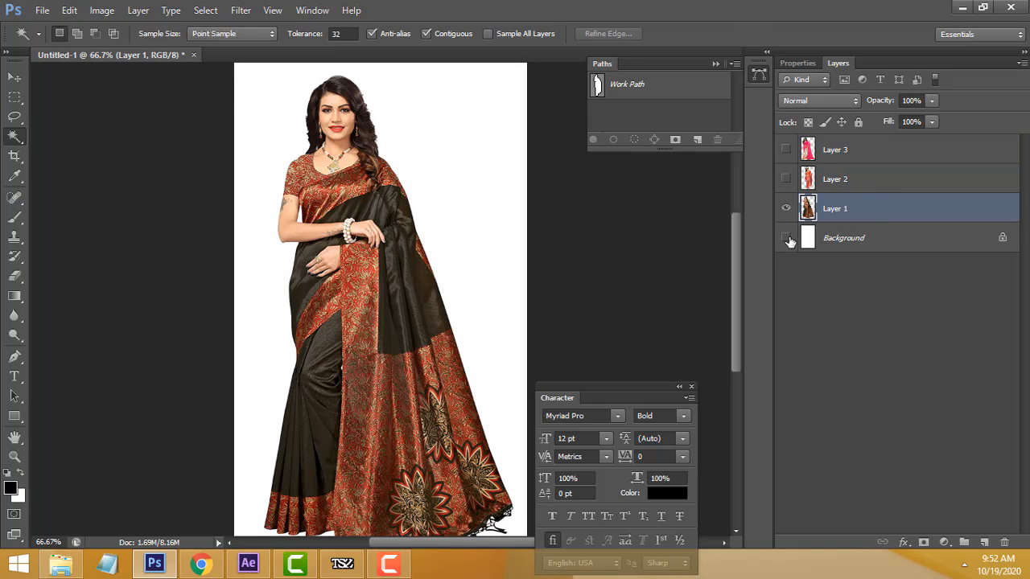
pyautogui.click(788, 240)
# - Set up saving a copy of the Layer 1 image in PNG format in the saree folder, and cancel the save
pyautogui.click(40, 10)
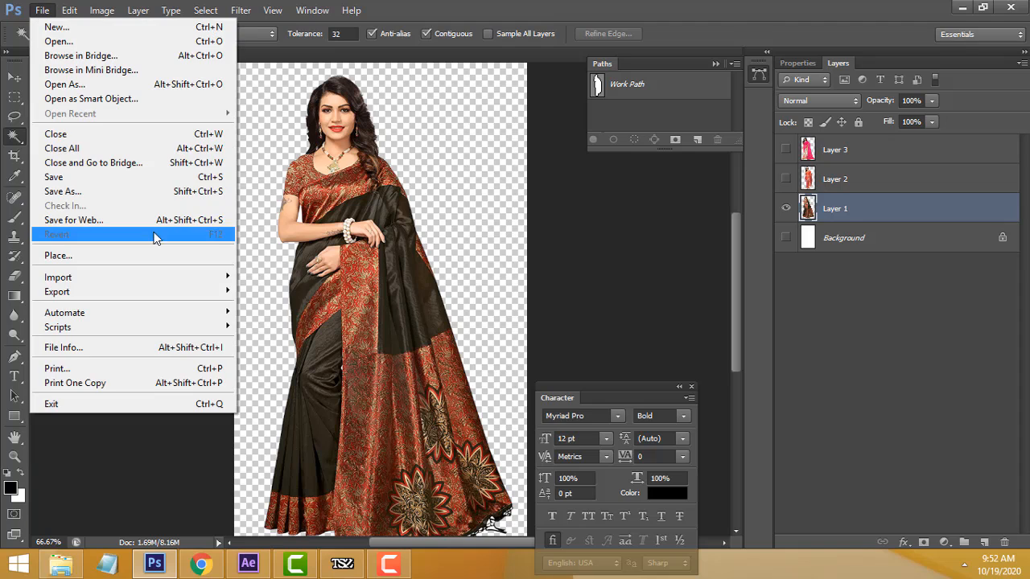
pyautogui.click(137, 194)
pyautogui.click(213, 361)
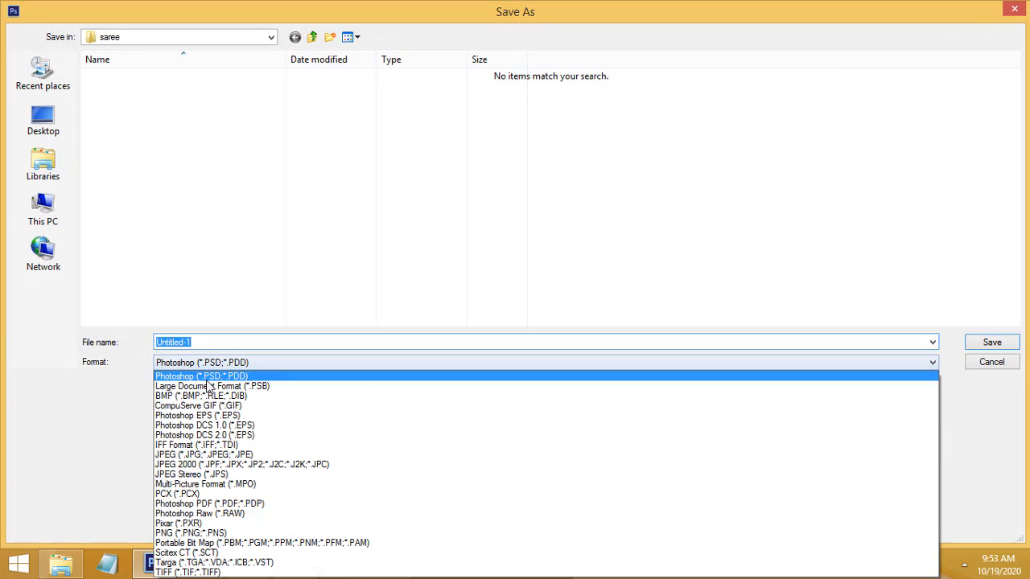
pyautogui.click(206, 533)
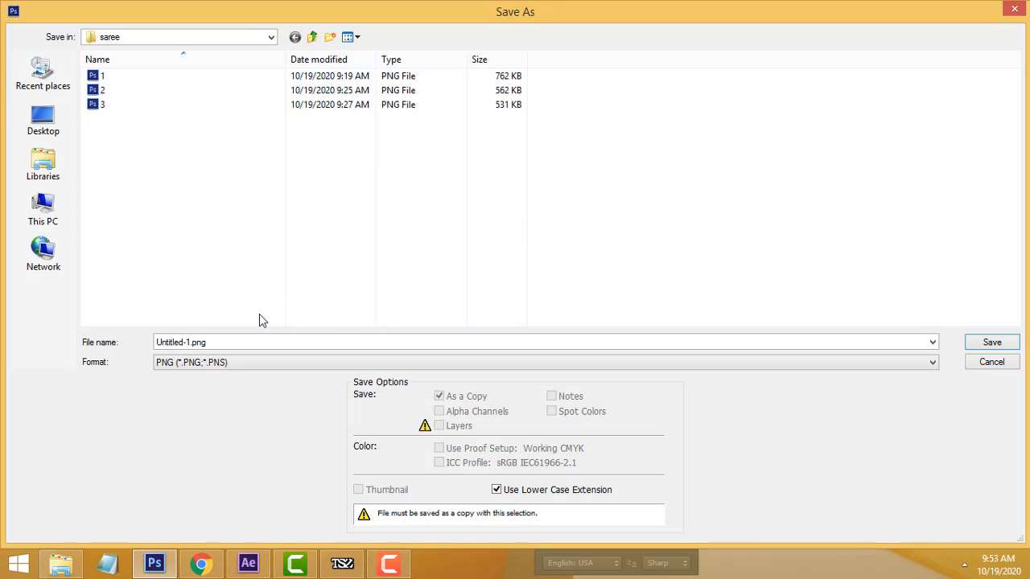
pyautogui.click(993, 368)
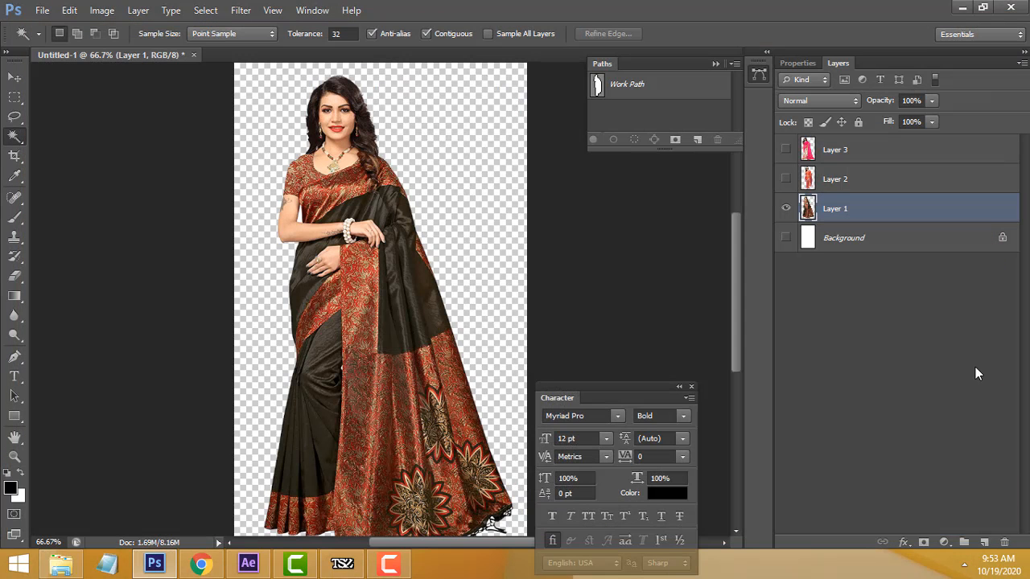
# - Show the Layer 2 cutout alone on transparency, and switch to showing only Layer 3 as the active layer
pyautogui.click(786, 210)
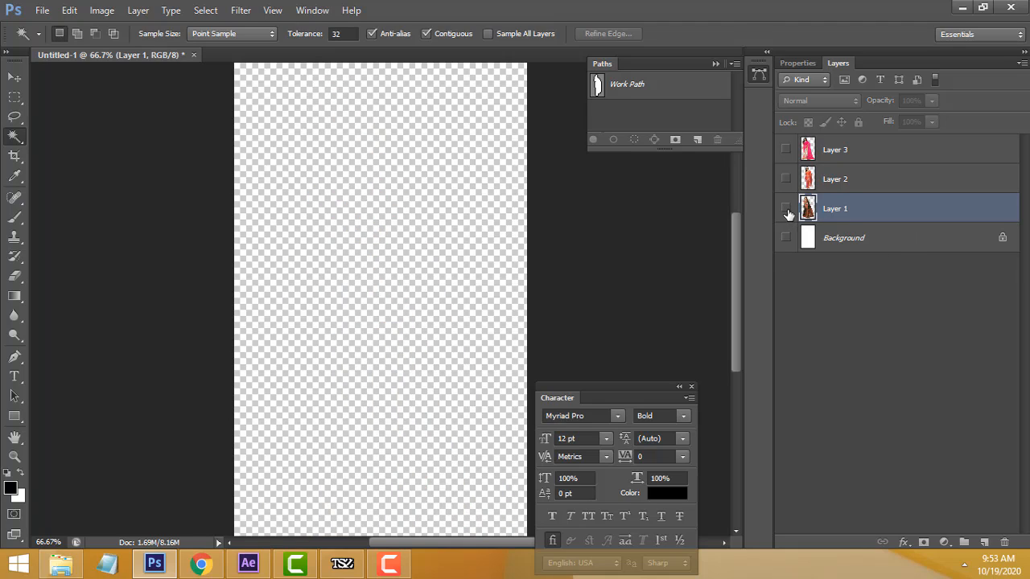
pyautogui.click(811, 180)
pyautogui.click(786, 179)
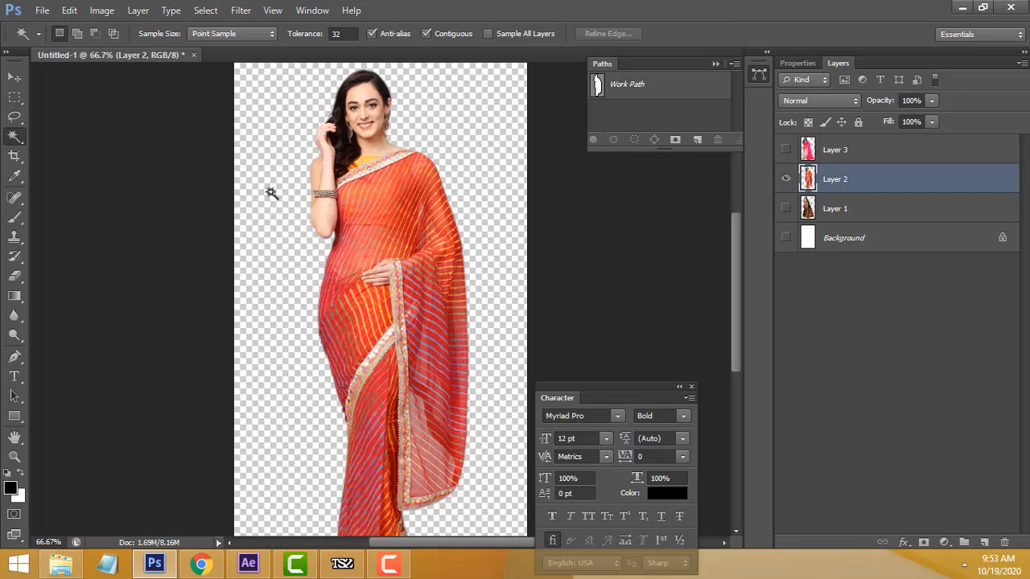
pyautogui.click(785, 179)
pyautogui.click(807, 149)
pyautogui.click(786, 150)
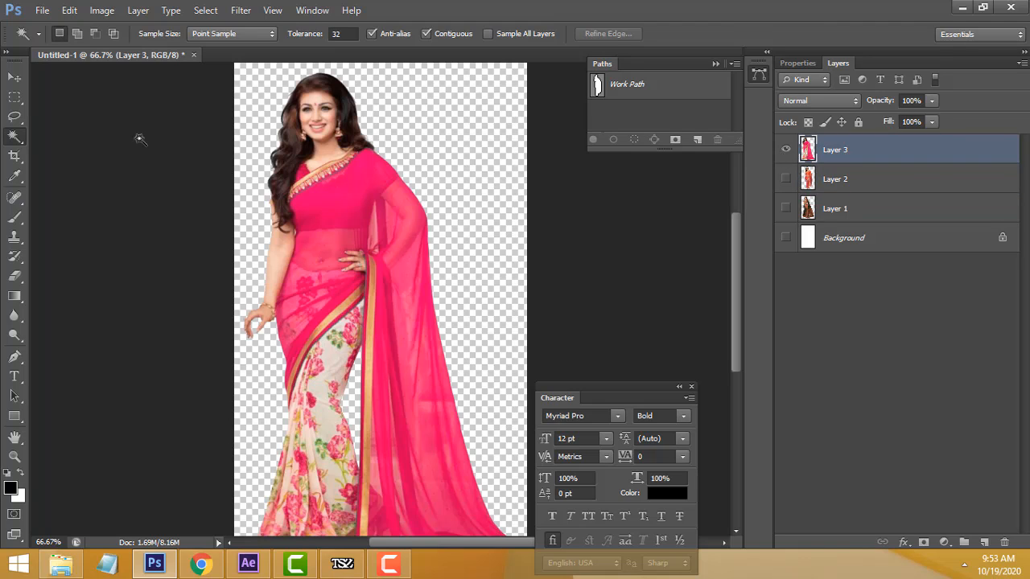
pyautogui.click(786, 151)
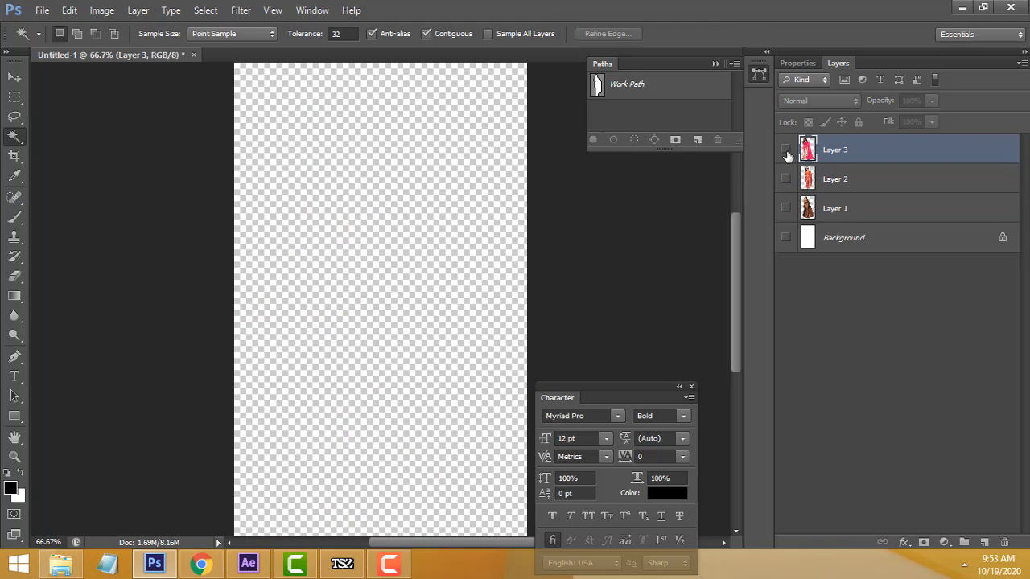
pyautogui.click(785, 150)
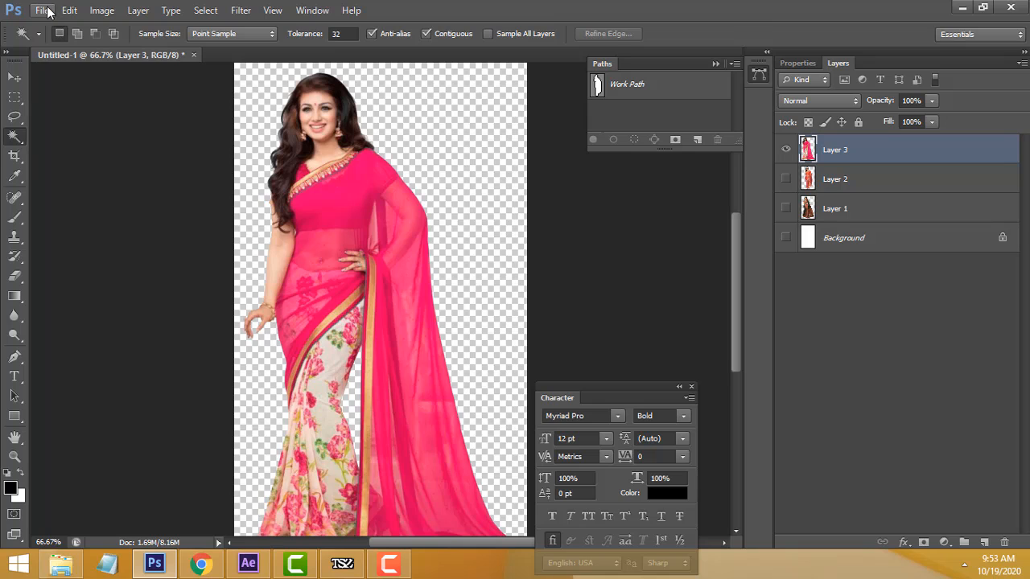
# - Switch to Chrome and copy the enlarged orange MANOHARI saree image from the Google Images results for saree
pyautogui.moveTo(209, 567)
pyautogui.click(265, 471)
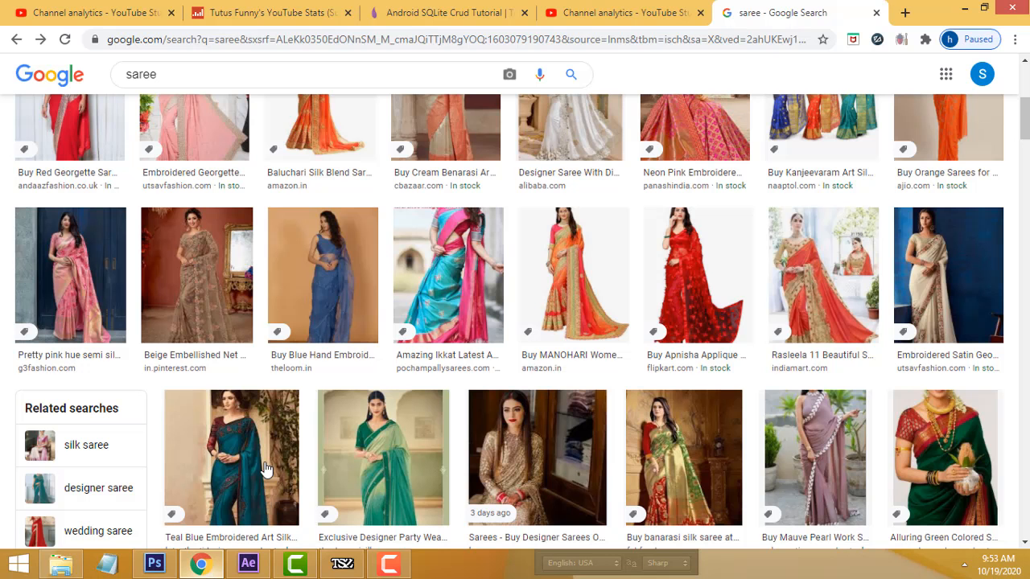
pyautogui.click(597, 286)
pyautogui.rightClick(851, 211)
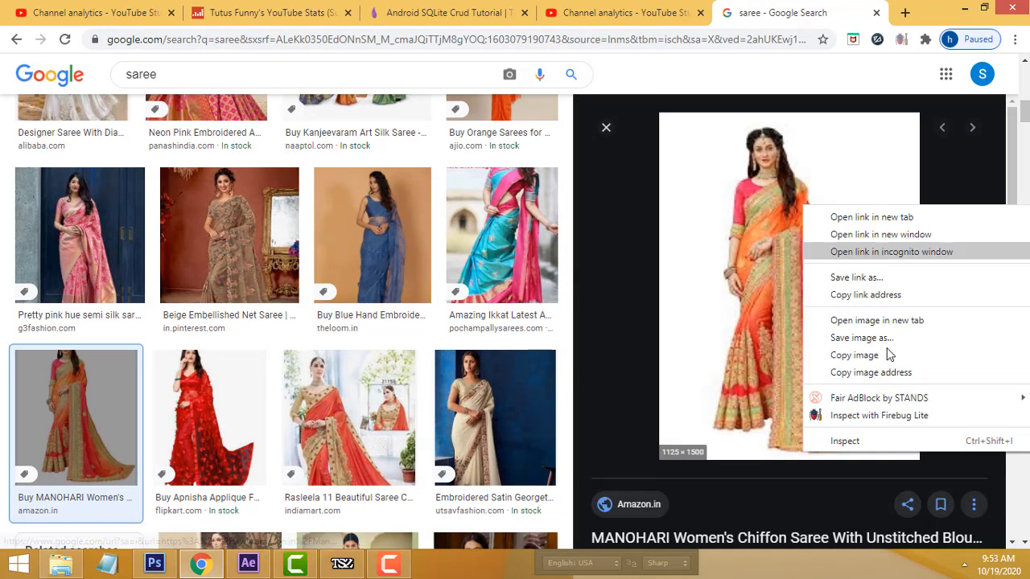
pyautogui.click(854, 355)
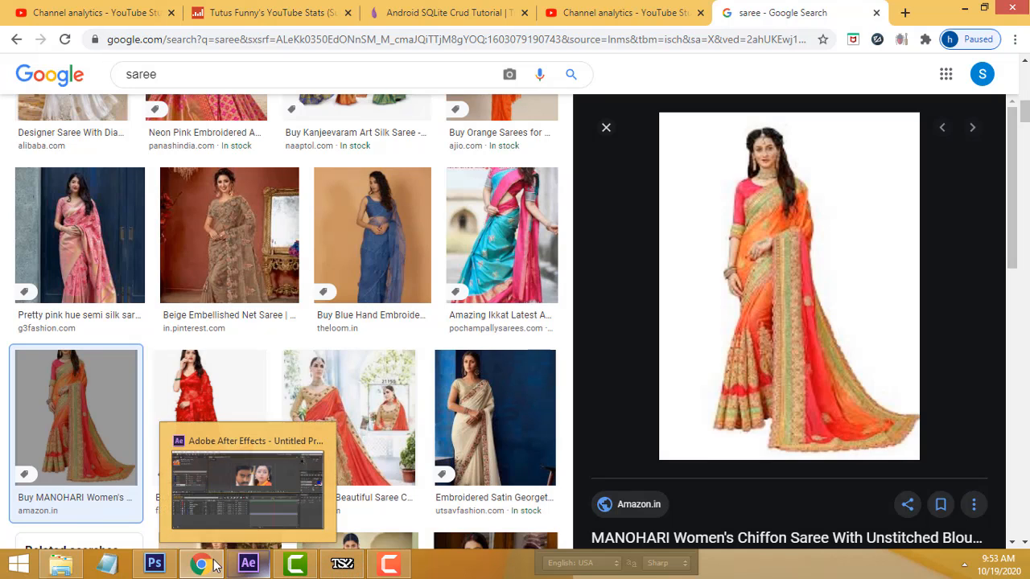
# - Switch back to Photoshop and create a new blank document with the offered default settings
pyautogui.click(154, 563)
pyautogui.click(41, 10)
pyautogui.click(49, 24)
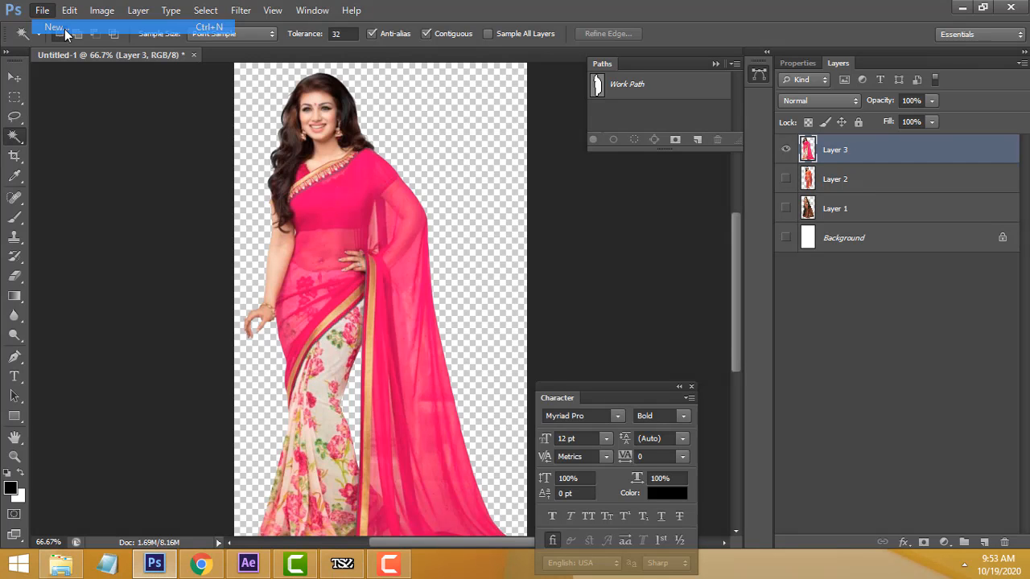
pyautogui.click(666, 131)
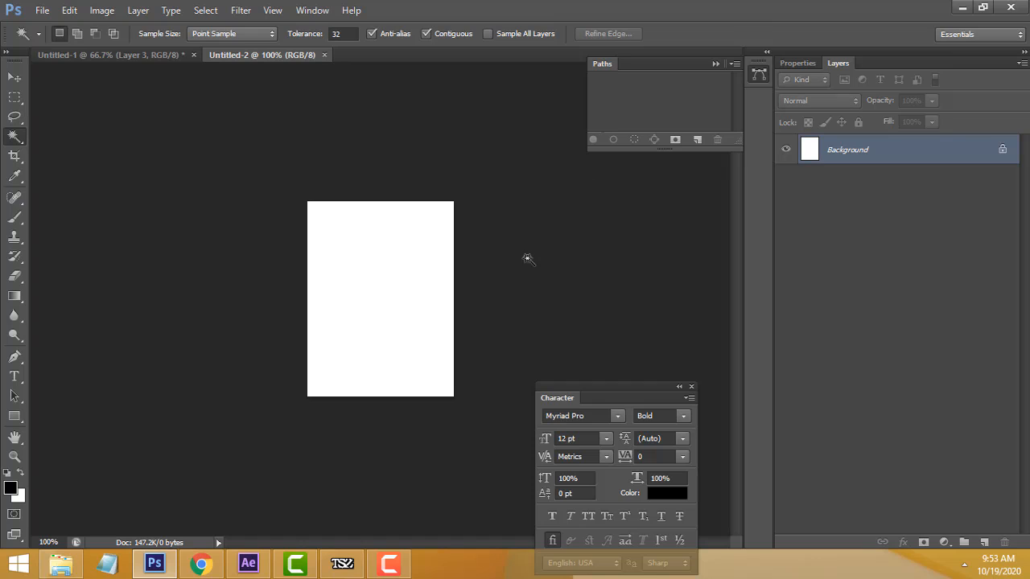
# - Paste the orange saree image, clear its white surroundings with the Magic Wand, and hide both the Background and the finished cutout layer
pyautogui.hotkey('ctrl', 'v')
pyautogui.click(421, 225)
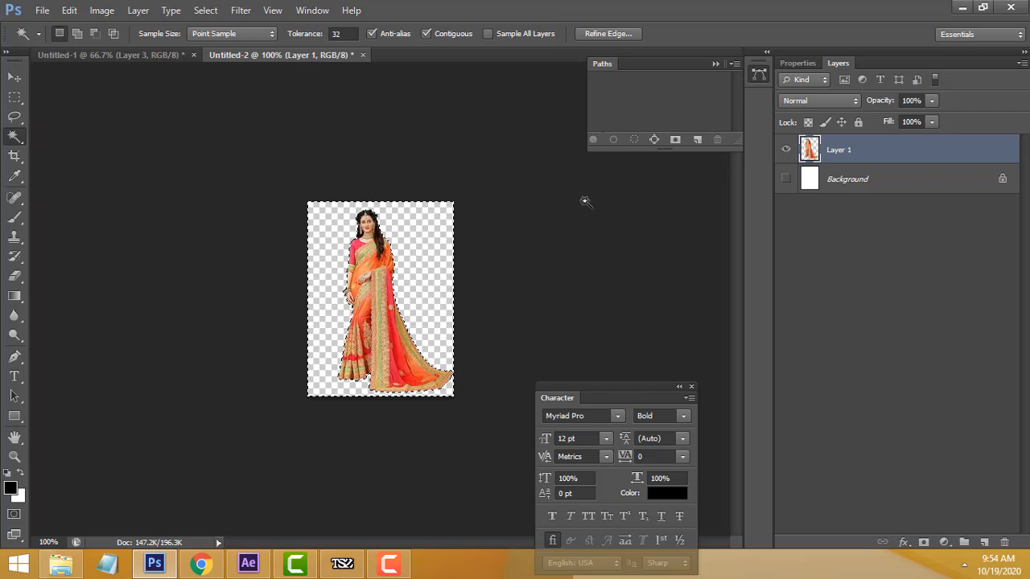
pyautogui.hotkey('ctrl', 'd')
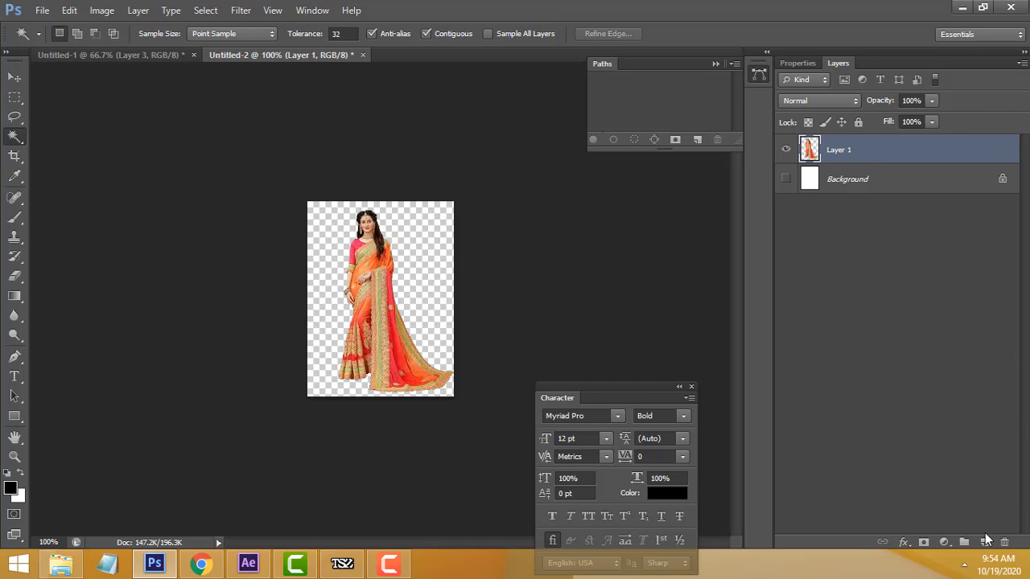
pyautogui.click(784, 151)
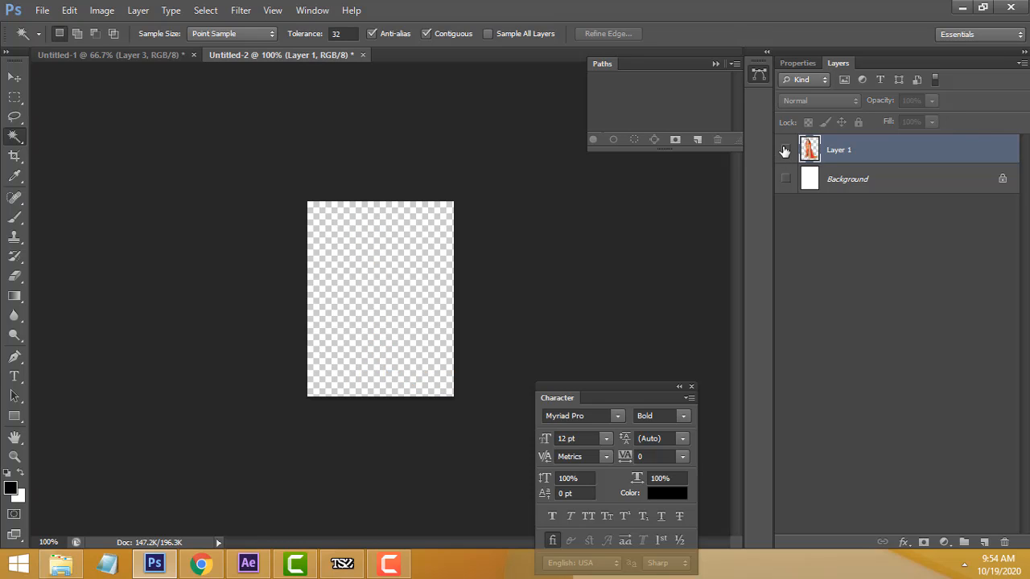
# - Switch to Chrome and copy the enlarged red Apnisha Applique saree image from the search results
pyautogui.click(201, 564)
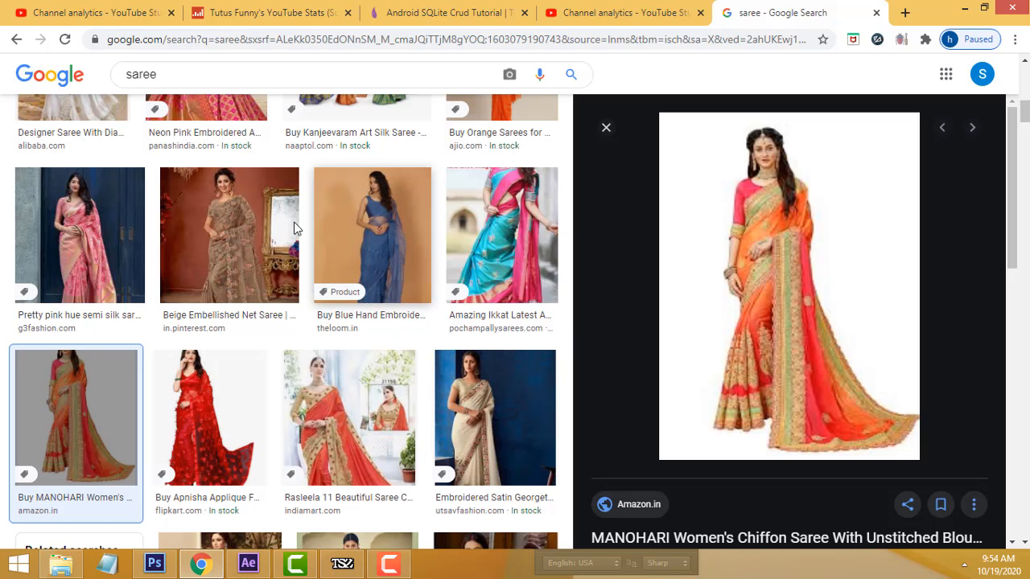
pyautogui.scroll(-1, 346, 380)
pyautogui.click(213, 330)
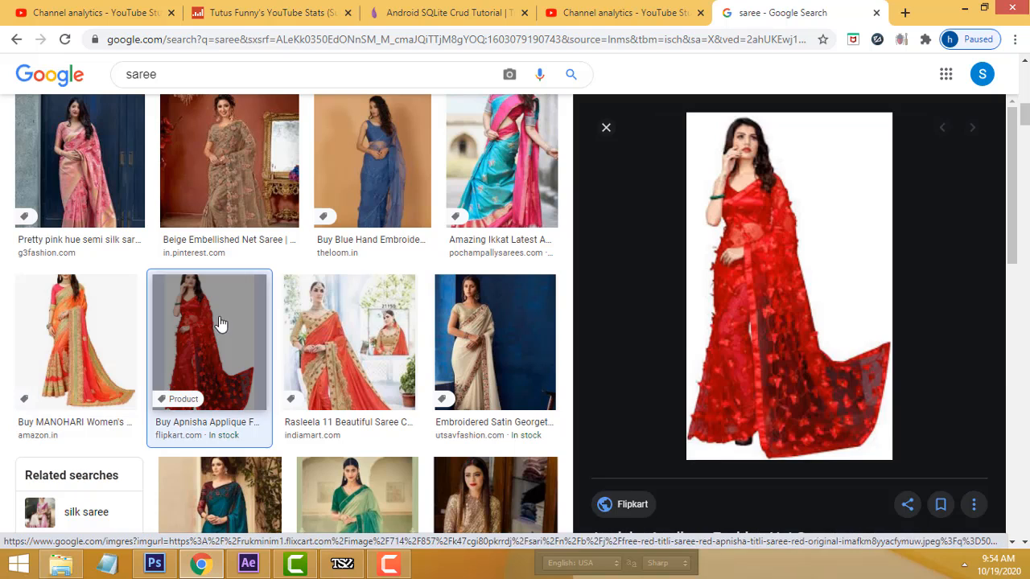
pyautogui.rightClick(744, 185)
pyautogui.click(845, 327)
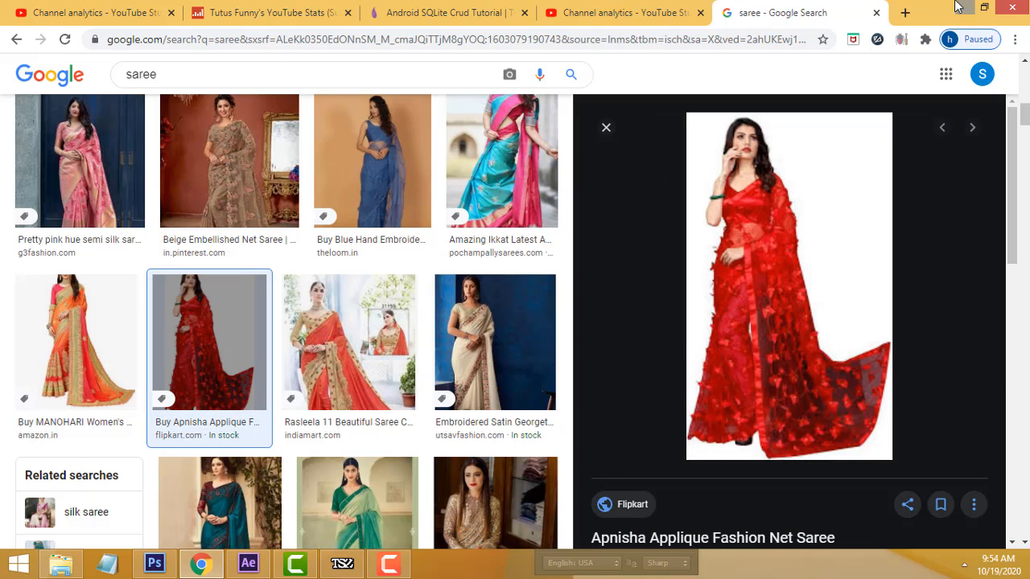
# - Return to Photoshop, paste the red saree image into Untitled-2, and clear its white surroundings with the Magic Wand
pyautogui.click(960, 8)
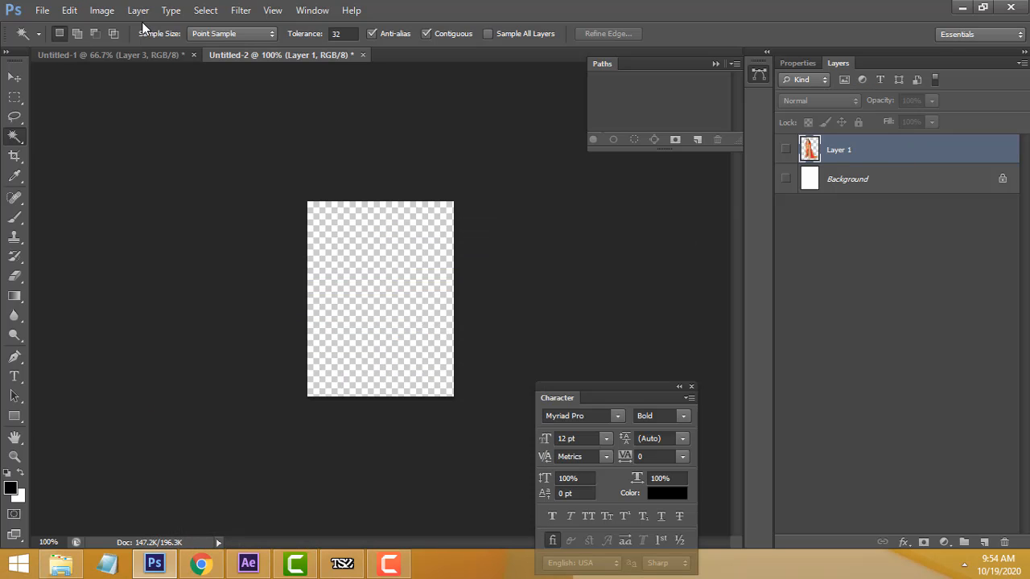
pyautogui.click(68, 13)
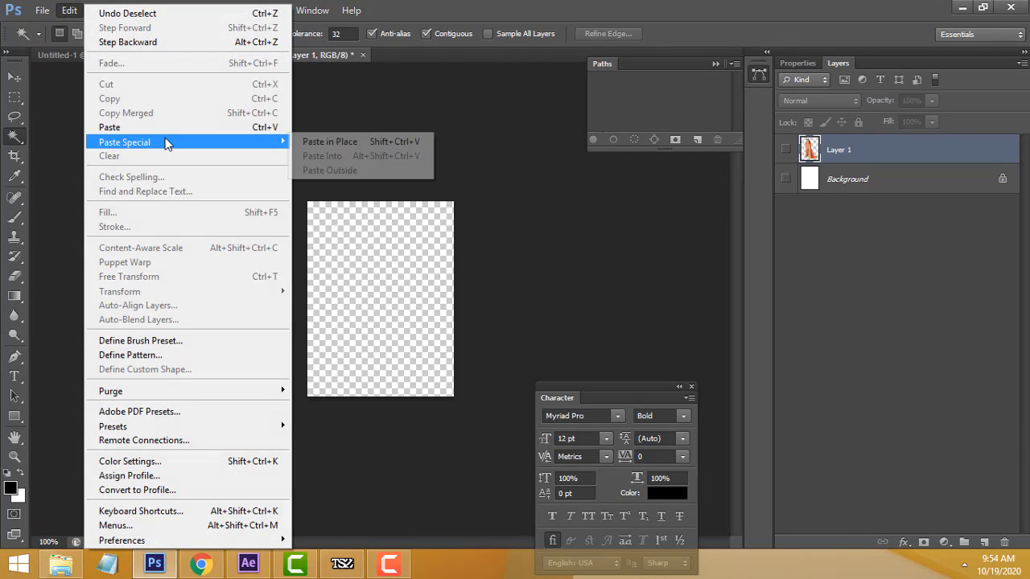
pyautogui.click(160, 132)
pyautogui.click(366, 278)
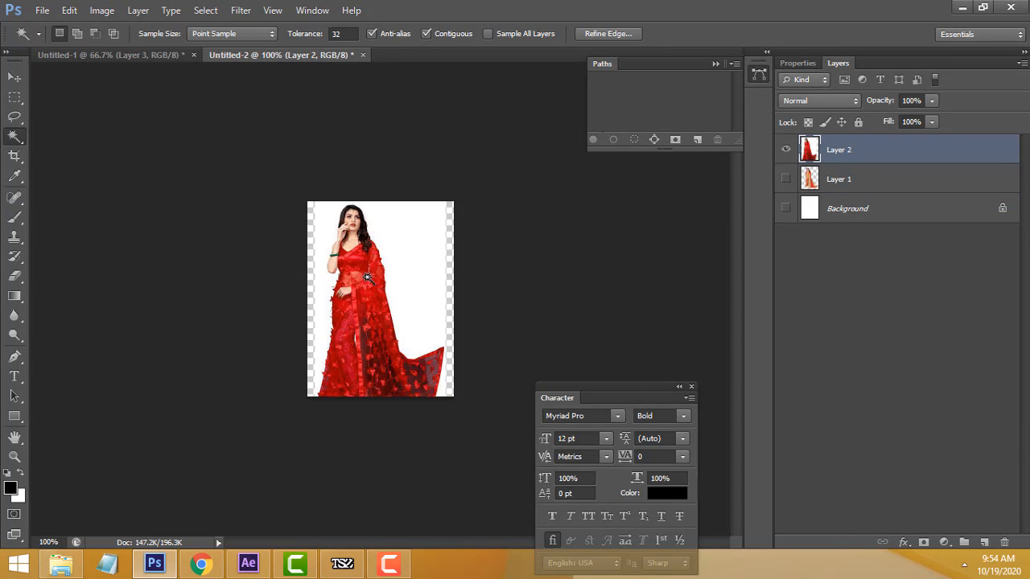
pyautogui.click(414, 269)
pyautogui.press('Delete')
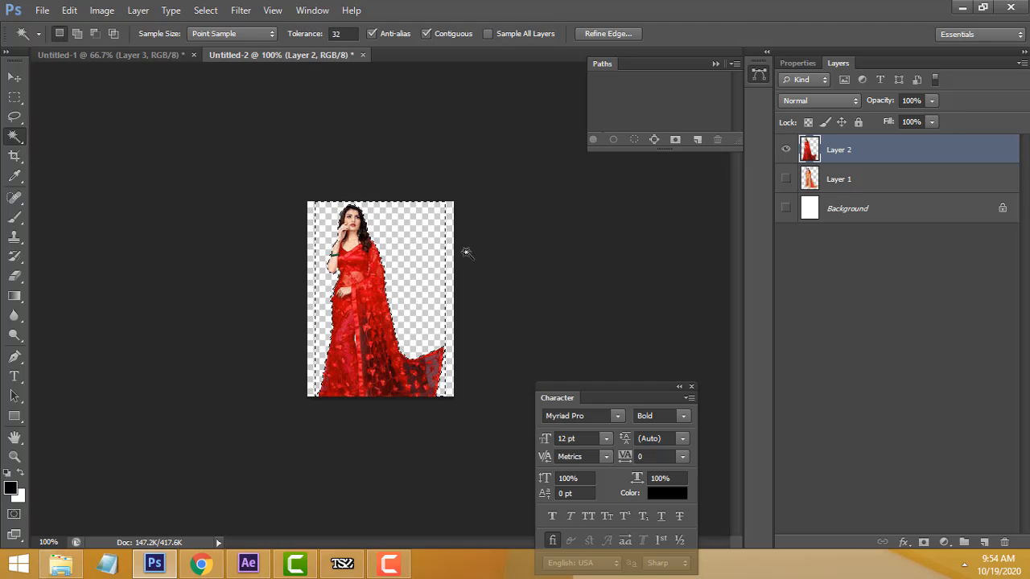
pyautogui.hotkey('ctrl', 'd')
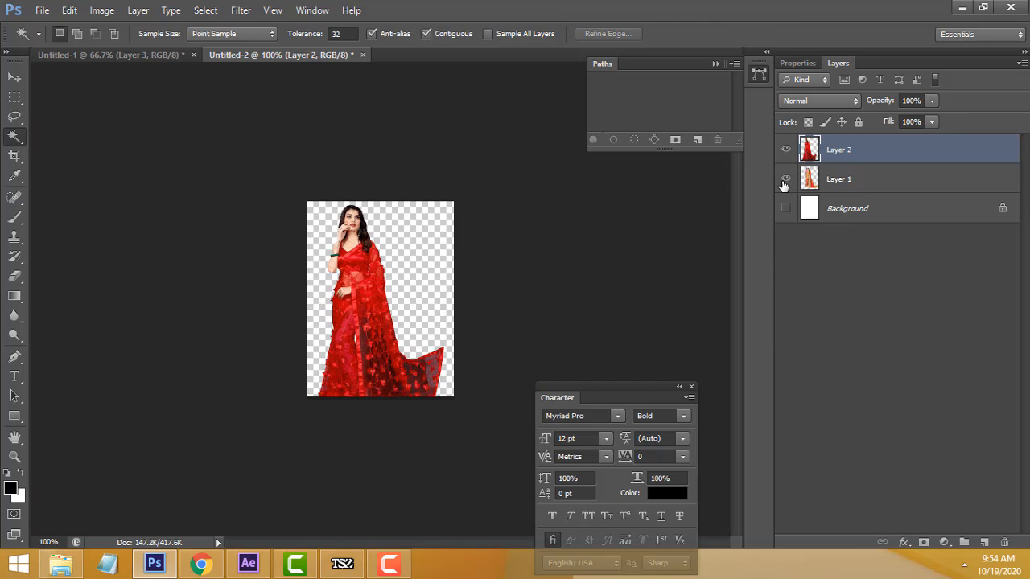
pyautogui.click(785, 179)
# - Switch to the Untitled-1 document and look over the pink saree cutout from head to hem
pyautogui.click(128, 54)
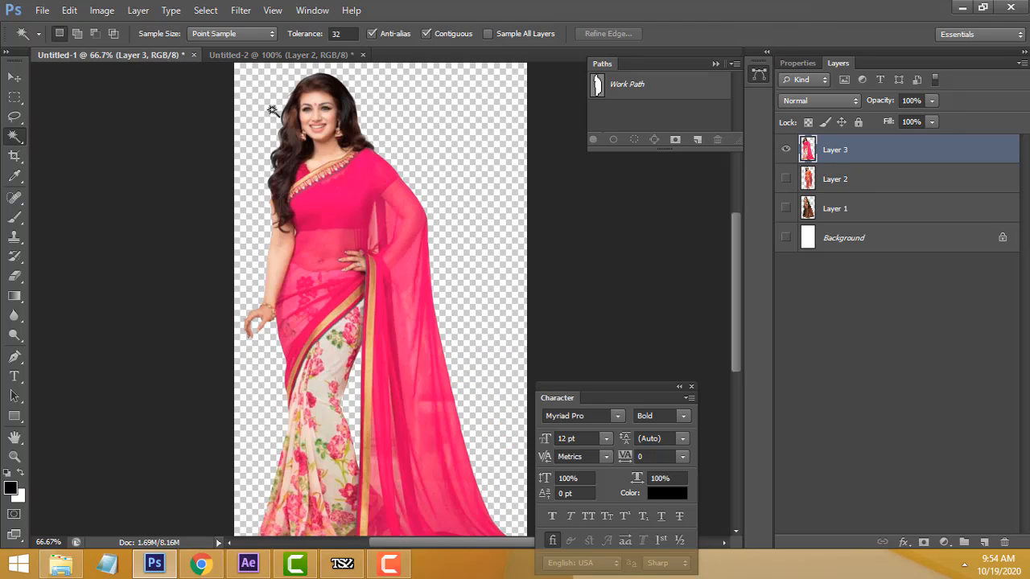
pyautogui.scroll(2, 271, 85)
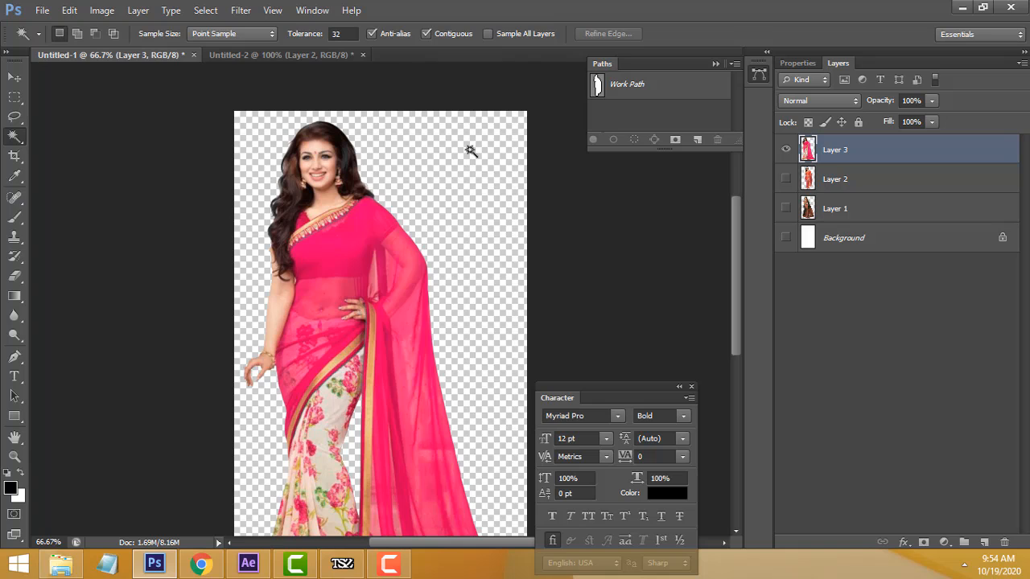
pyautogui.scroll(-2, 489, 177)
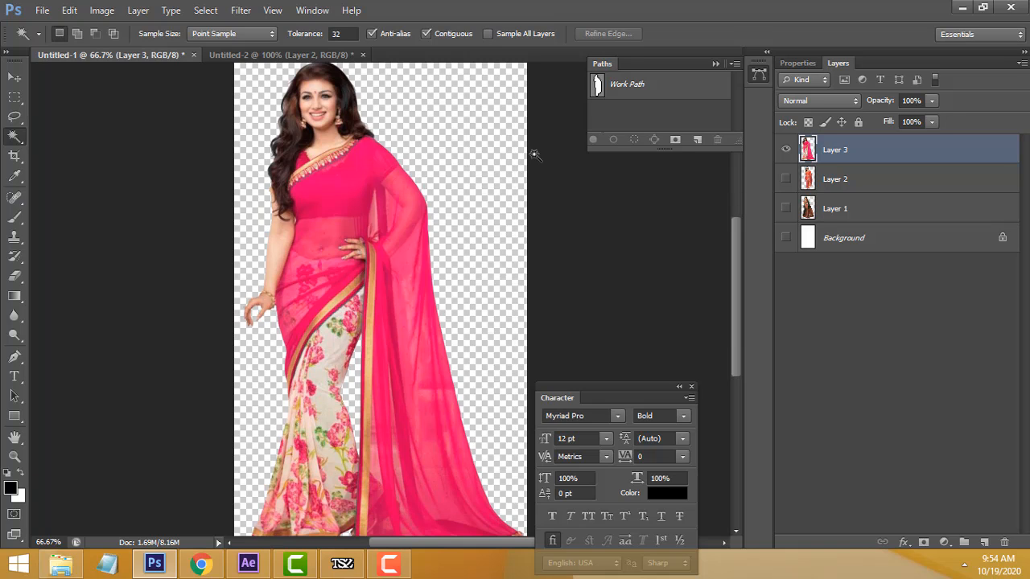
# - Switch to After Effects and start a new project, discarding the changes to the open one
pyautogui.click(199, 565)
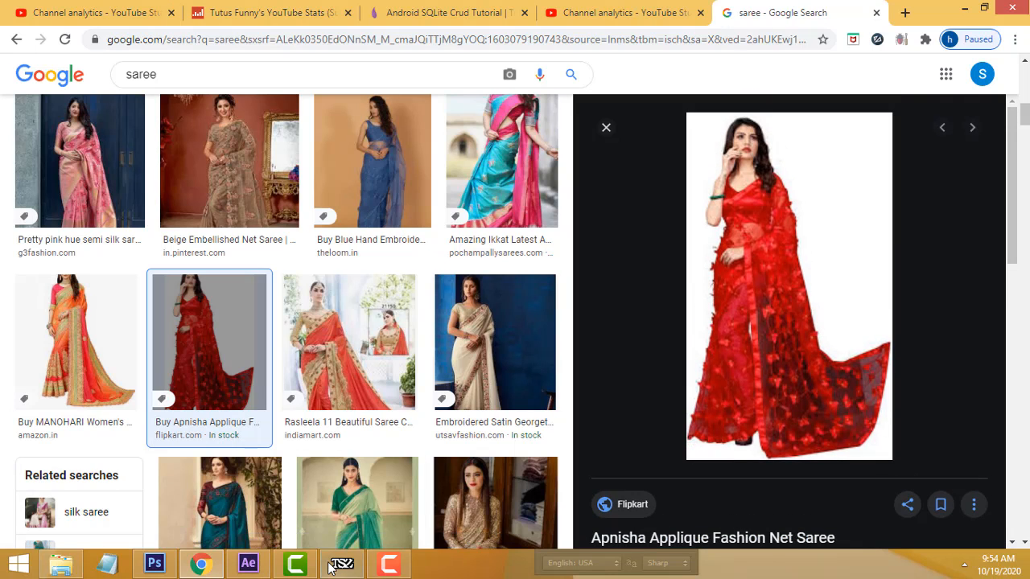
pyautogui.moveTo(246, 565)
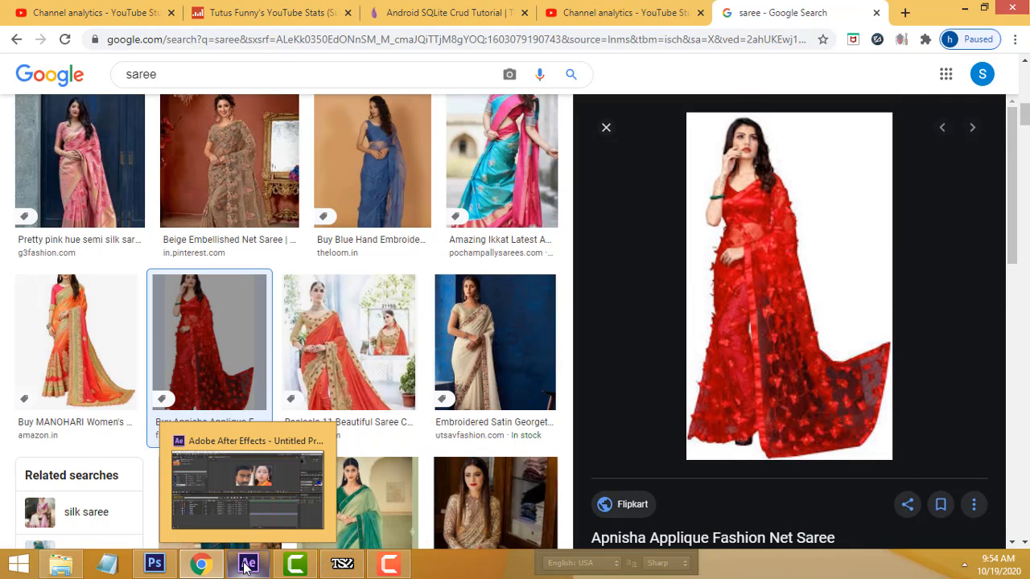
pyautogui.click(246, 565)
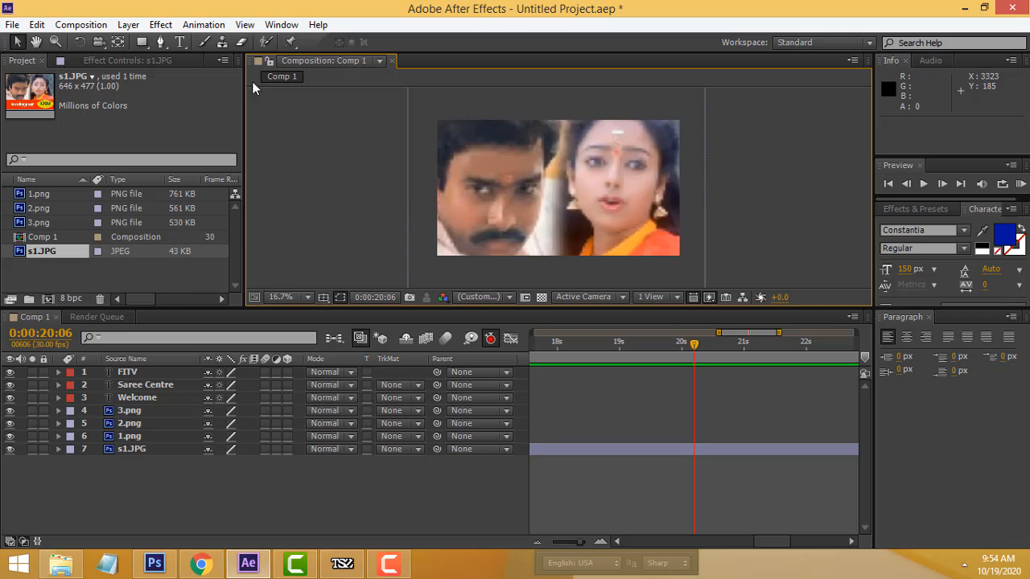
pyautogui.click(12, 25)
pyautogui.moveTo(32, 40)
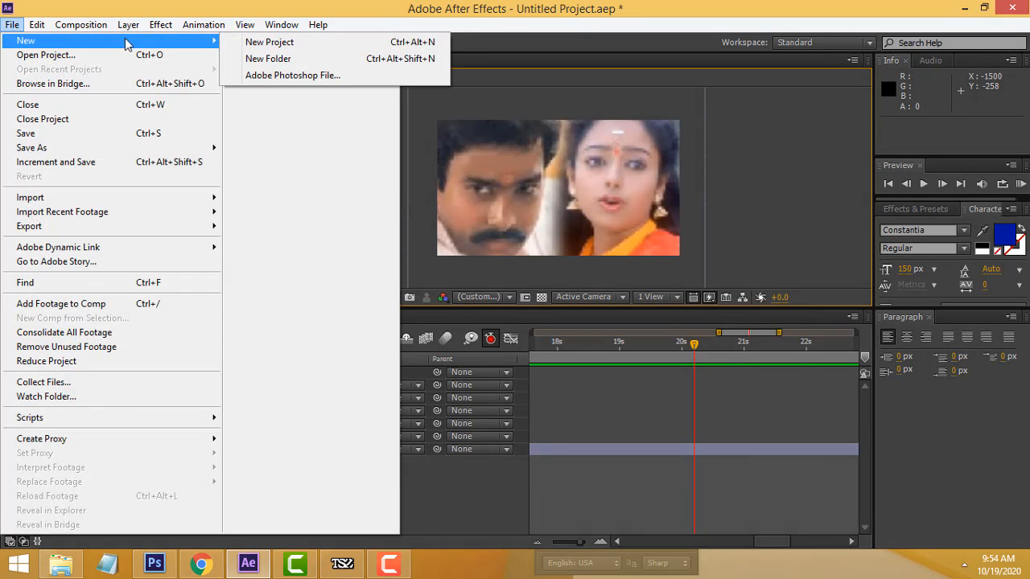
pyautogui.click(304, 46)
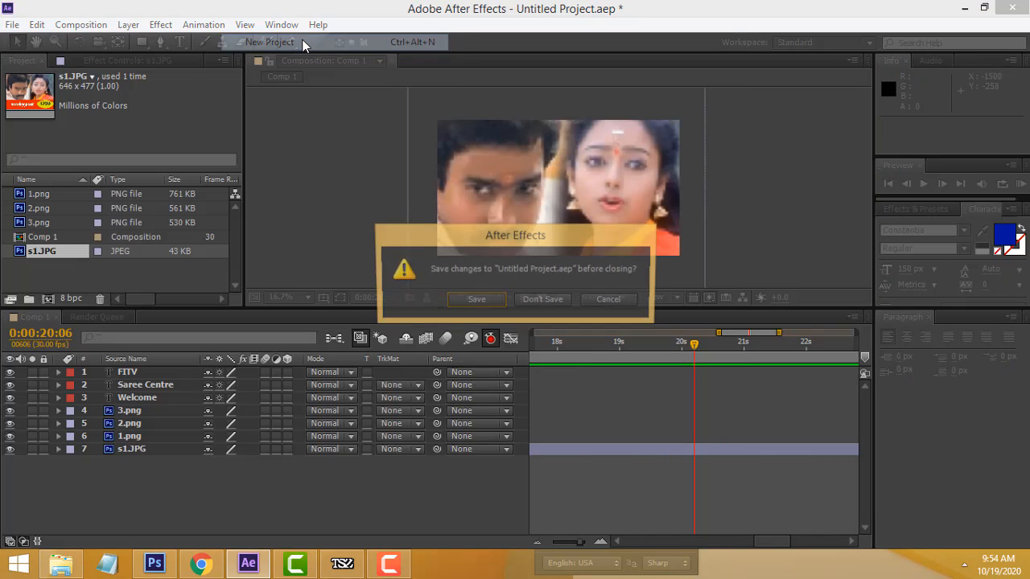
pyautogui.click(542, 301)
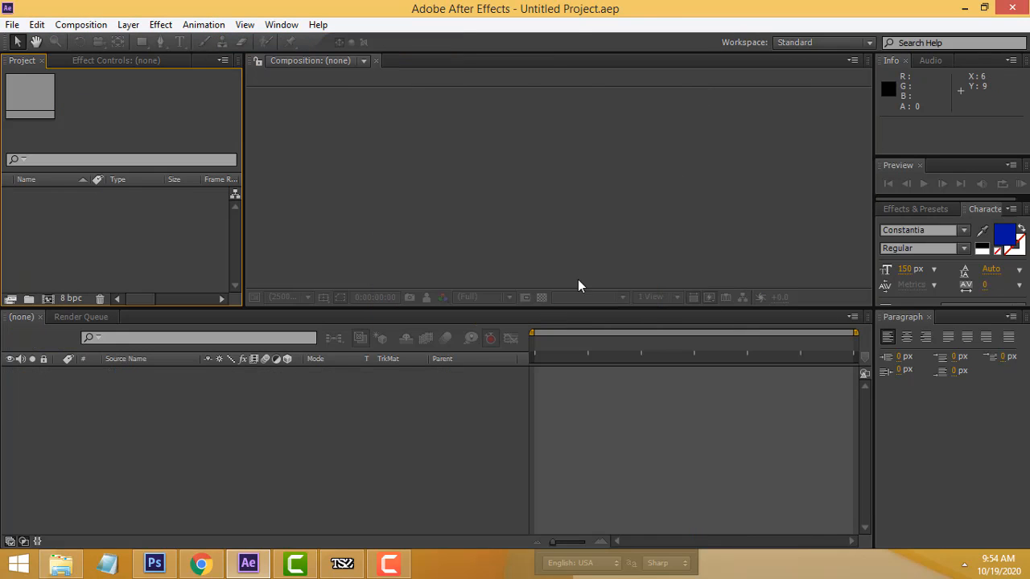
# - Create a composition named Comp 1 at 1929 x 1080 px, 30 fps, Full resolution and 30 seconds long
pyautogui.rightClick(74, 220)
pyautogui.click(127, 229)
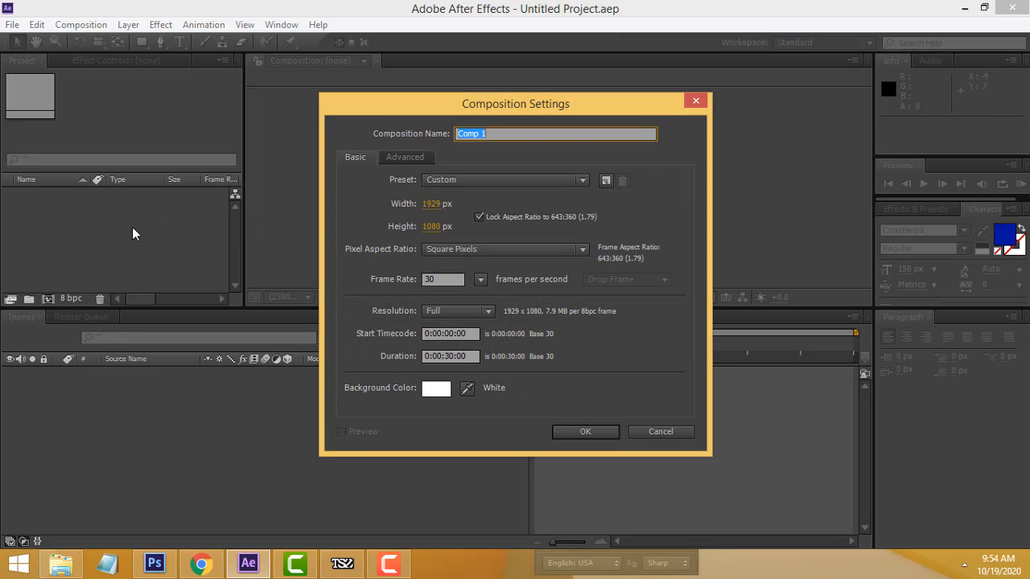
pyautogui.click(435, 203)
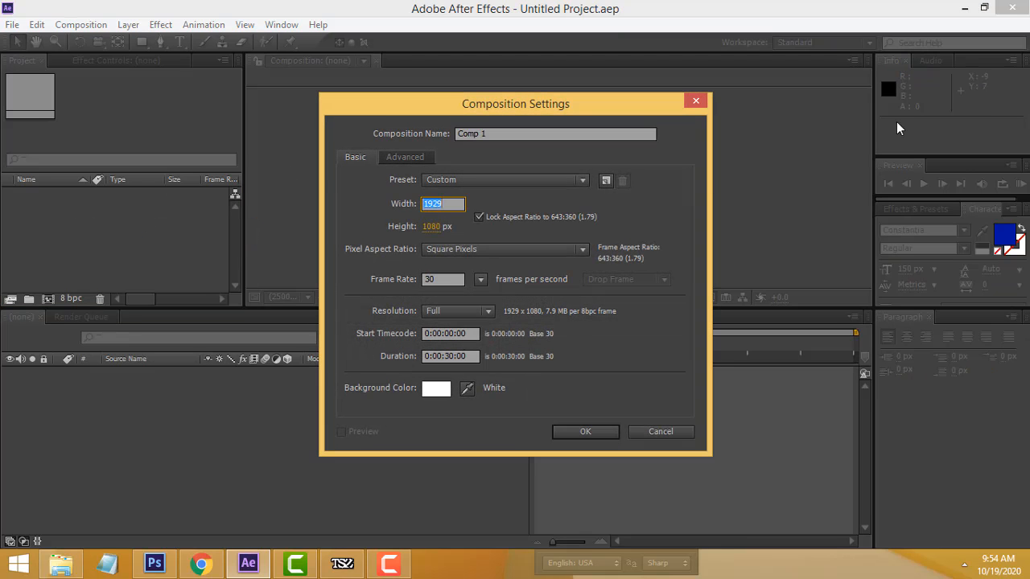
pyautogui.write('1920')
pyautogui.click(433, 226)
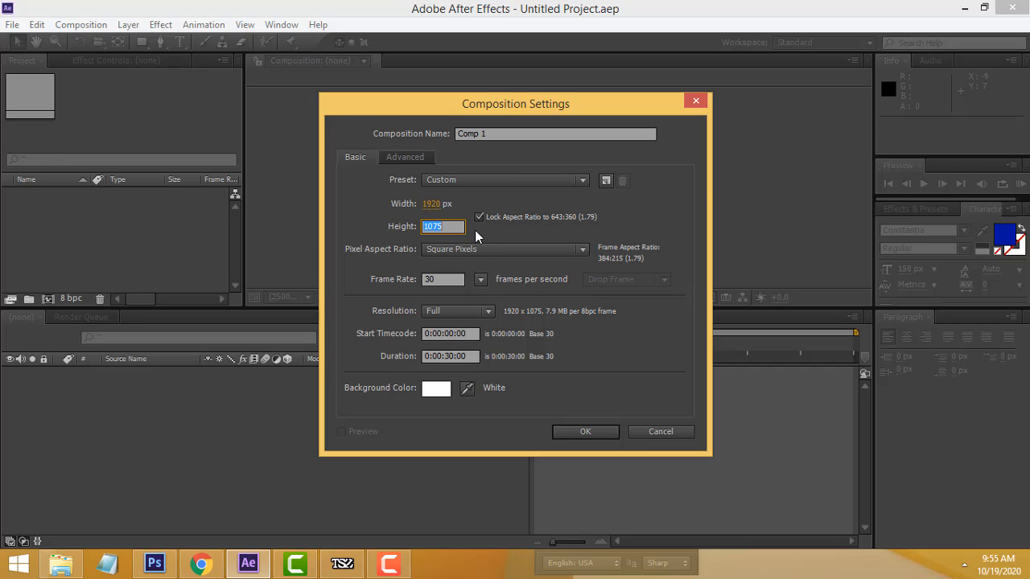
pyautogui.write('1080')
pyautogui.click(647, 201)
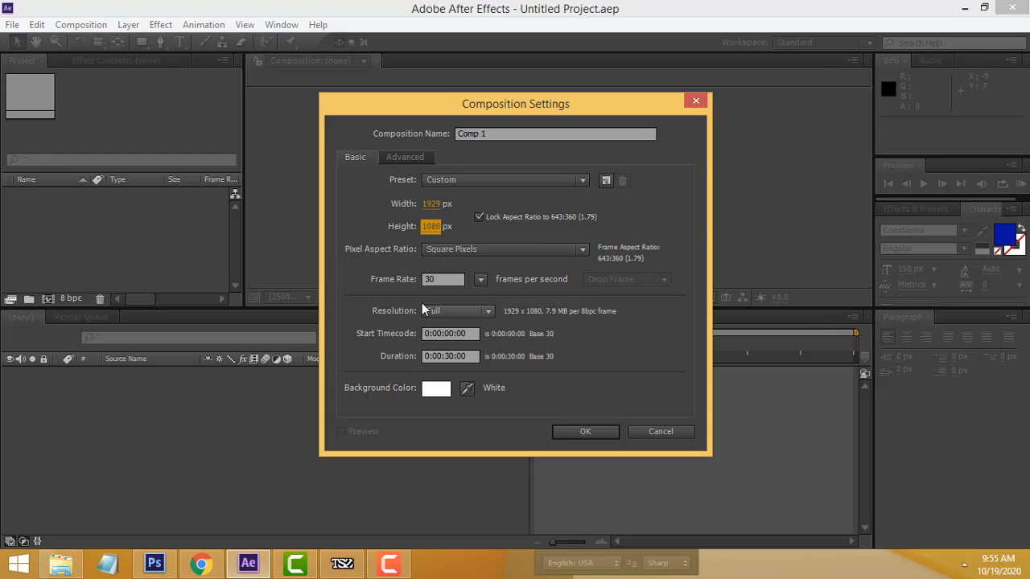
pyautogui.click(448, 279)
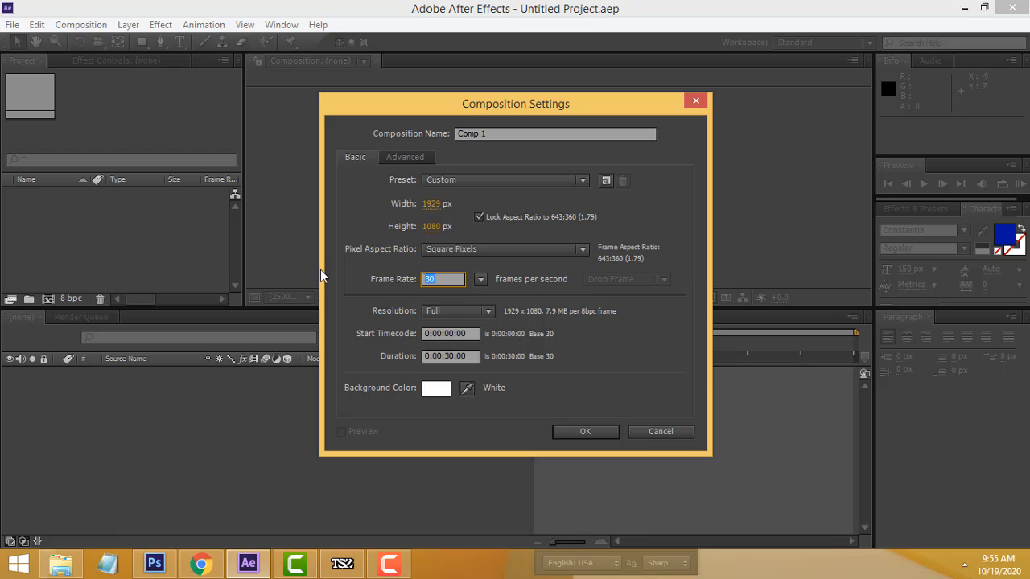
pyautogui.click(488, 312)
pyautogui.click(495, 316)
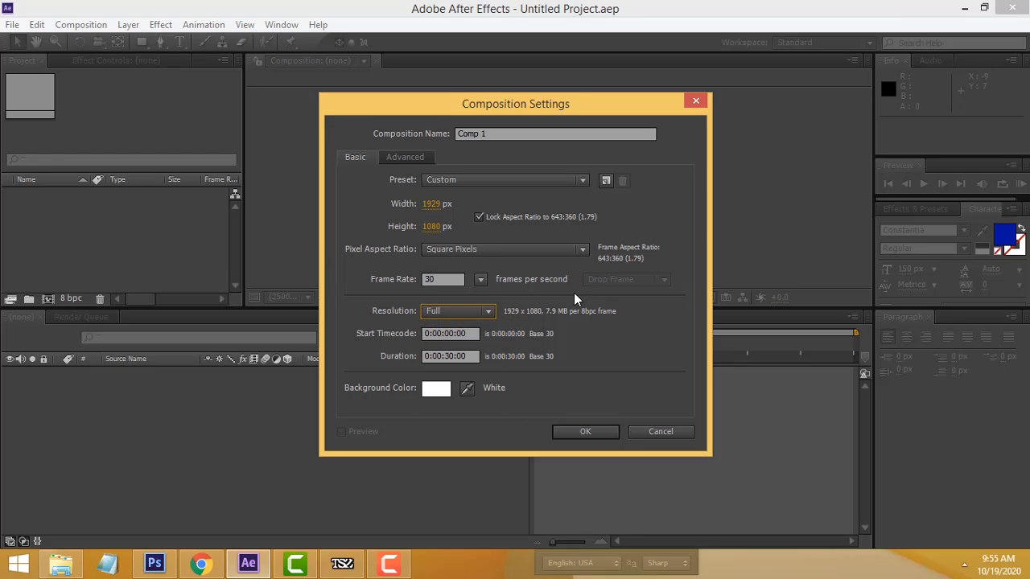
pyautogui.click(599, 431)
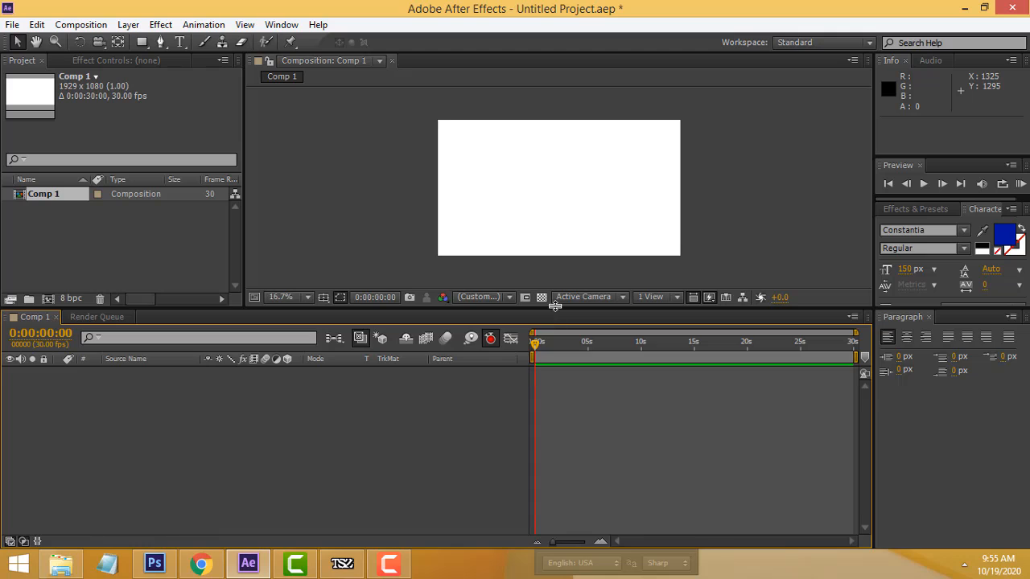
pyautogui.moveTo(555, 309); pyautogui.dragTo(555, 333)
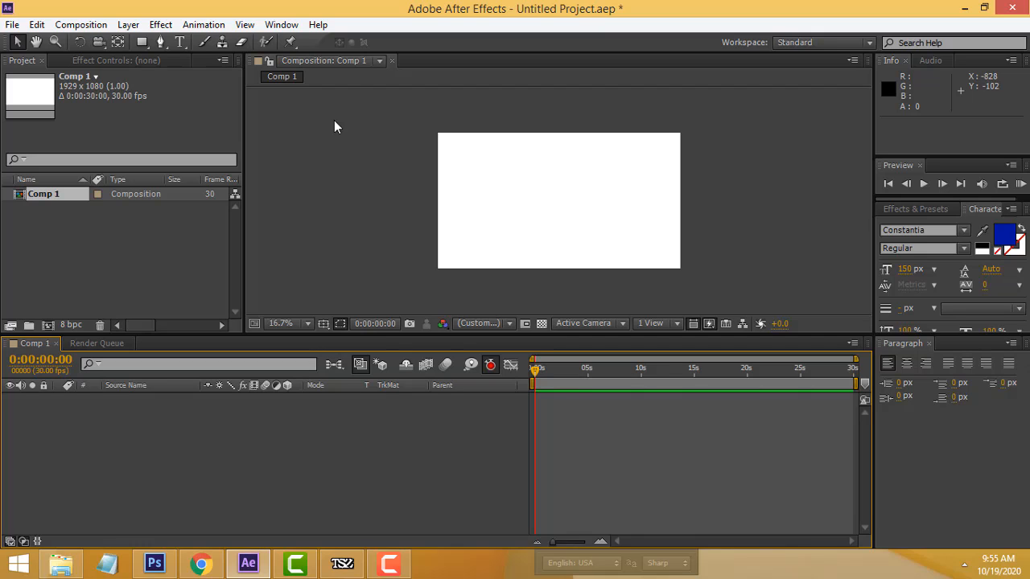
# - Import the images 1, 2 and 3 from the saree folder on the Desktop into the project
pyautogui.rightClick(22, 241)
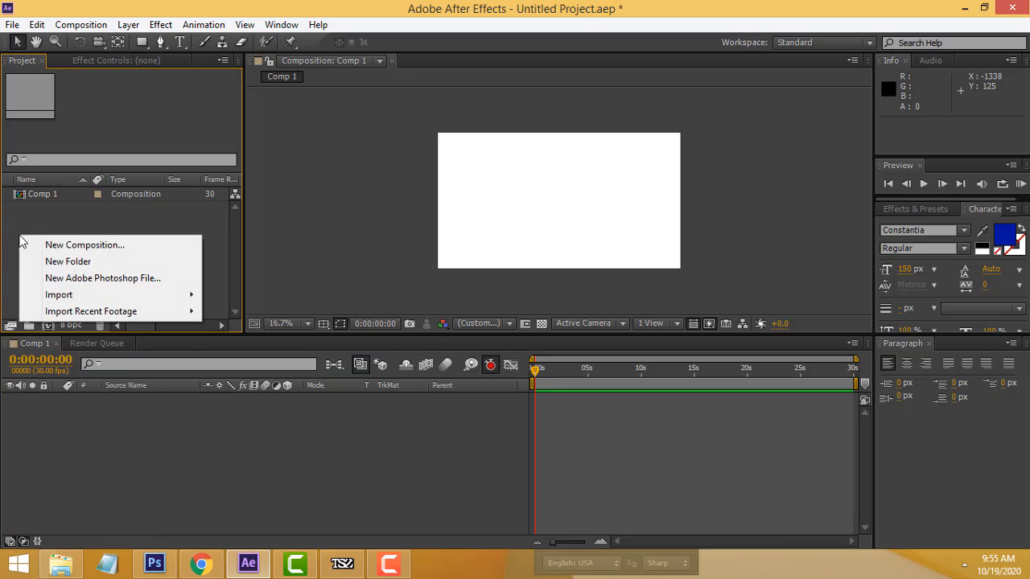
pyautogui.moveTo(117, 295)
pyautogui.click(302, 295)
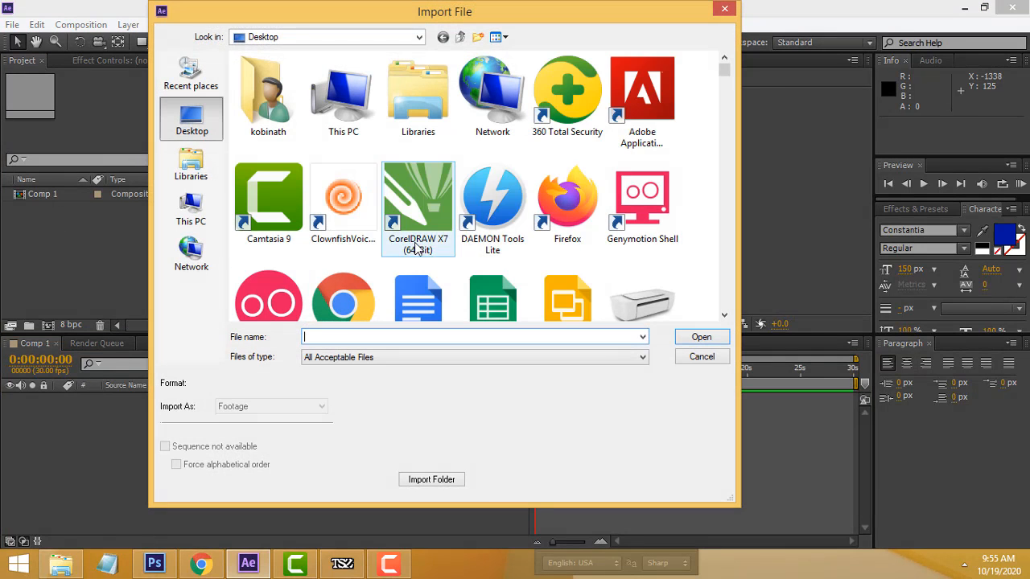
pyautogui.click(425, 291)
pyautogui.press('s')
pyautogui.press('s')
pyautogui.press('s')
pyautogui.press('s')
pyautogui.press('s')
pyautogui.press('s')
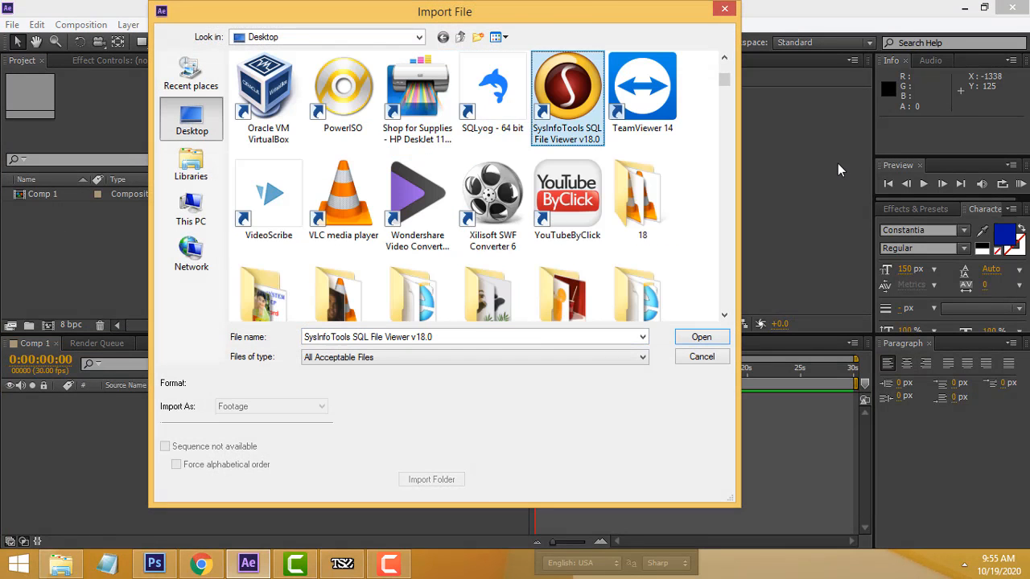
pyautogui.doubleClick(587, 81)
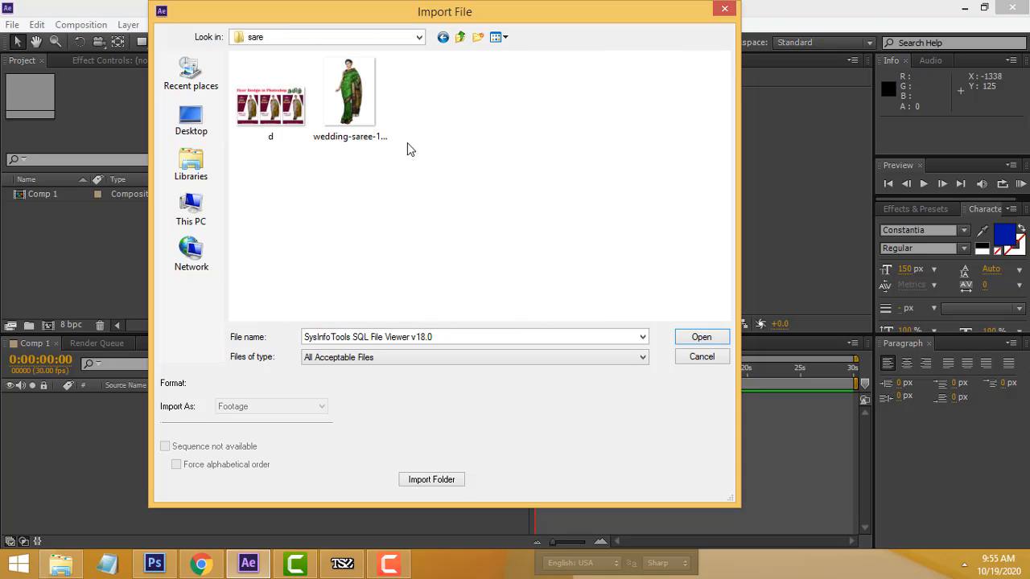
pyautogui.click(459, 37)
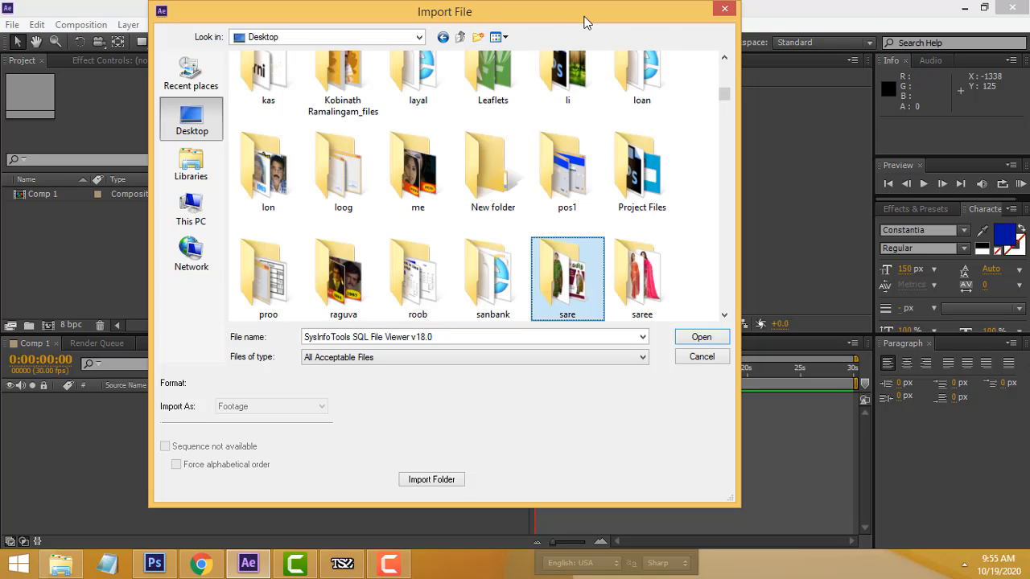
pyautogui.doubleClick(630, 97)
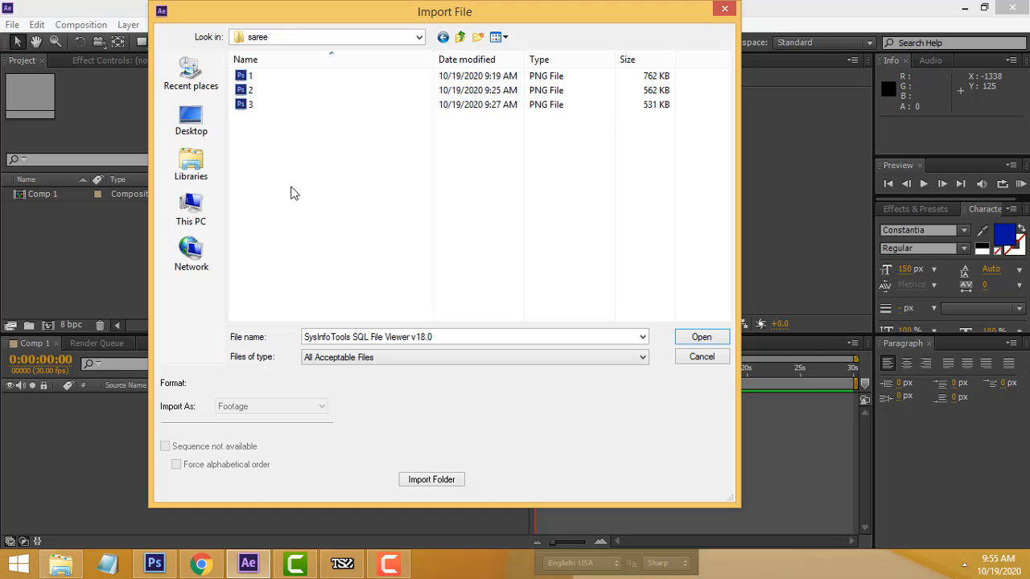
pyautogui.moveTo(292, 193); pyautogui.dragTo(233, 72)
pyautogui.click(718, 340)
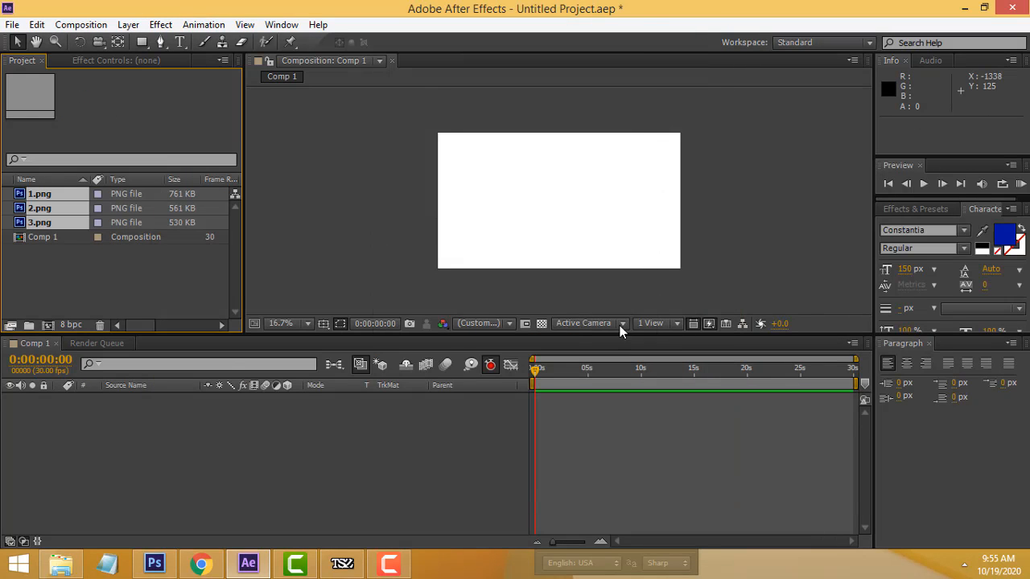
# - Add the three saree images to Comp 1 as layers and trim them together to a duration of 0:00:02:03
pyautogui.moveTo(47, 203); pyautogui.dragTo(63, 404)
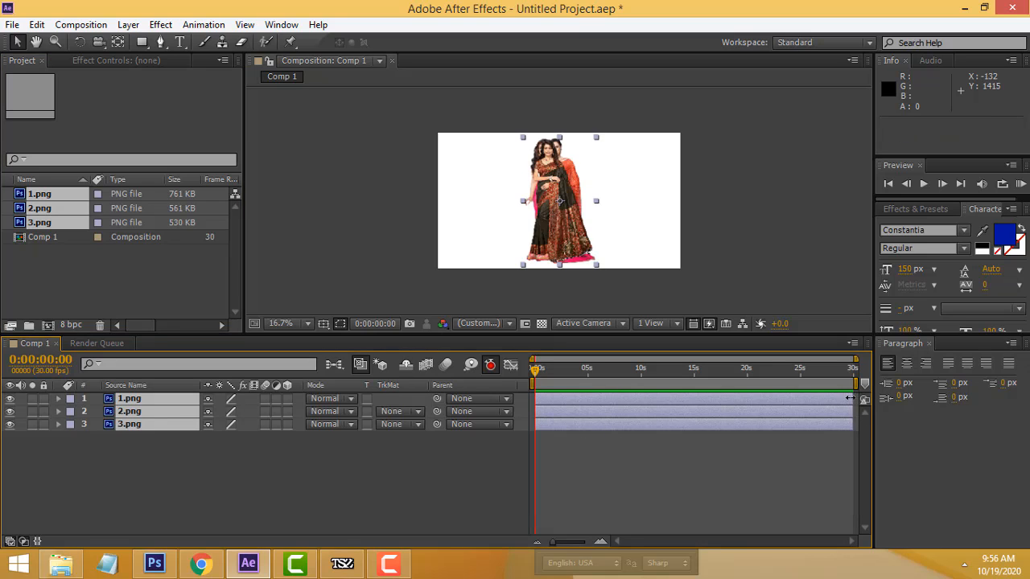
pyautogui.moveTo(855, 400); pyautogui.dragTo(573, 399)
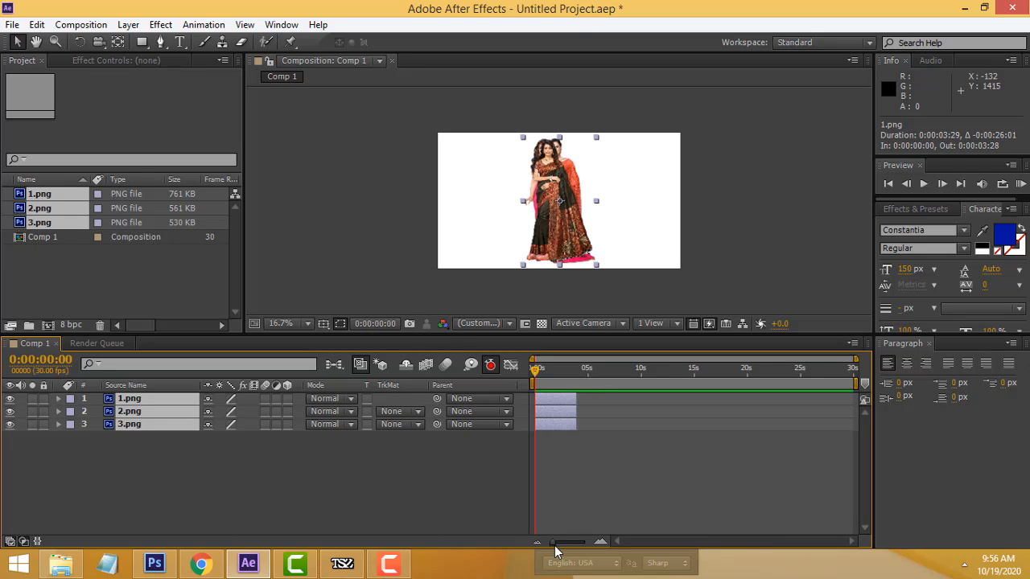
pyautogui.moveTo(553, 542); pyautogui.dragTo(578, 543)
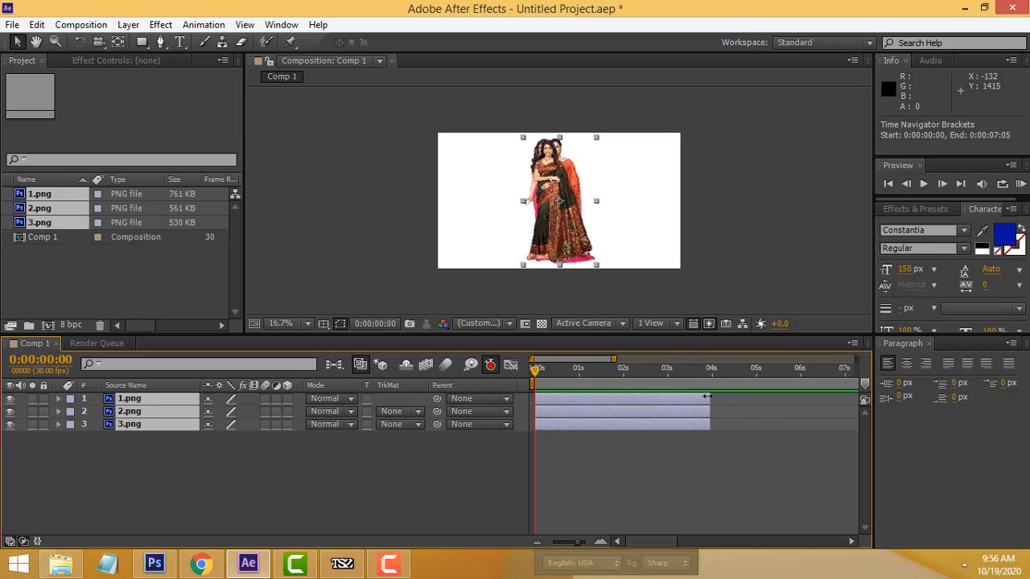
pyautogui.moveTo(708, 398); pyautogui.dragTo(625, 400)
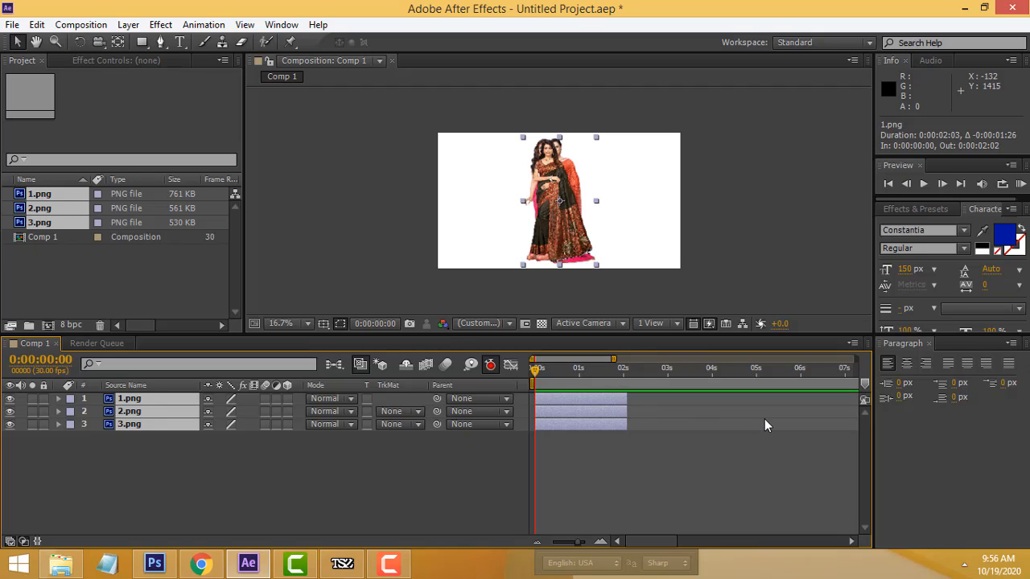
pyautogui.click(746, 448)
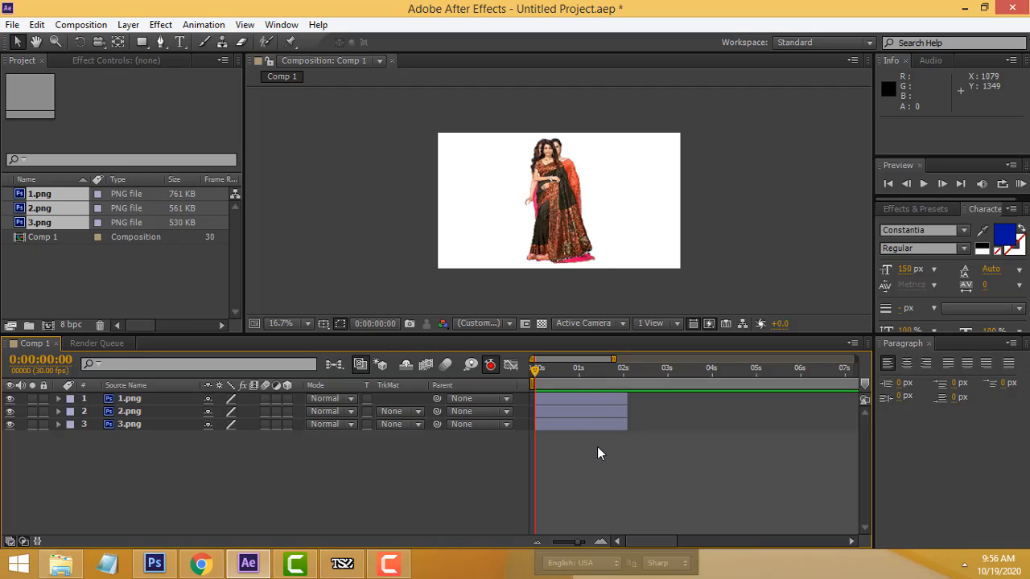
pyautogui.click(592, 399)
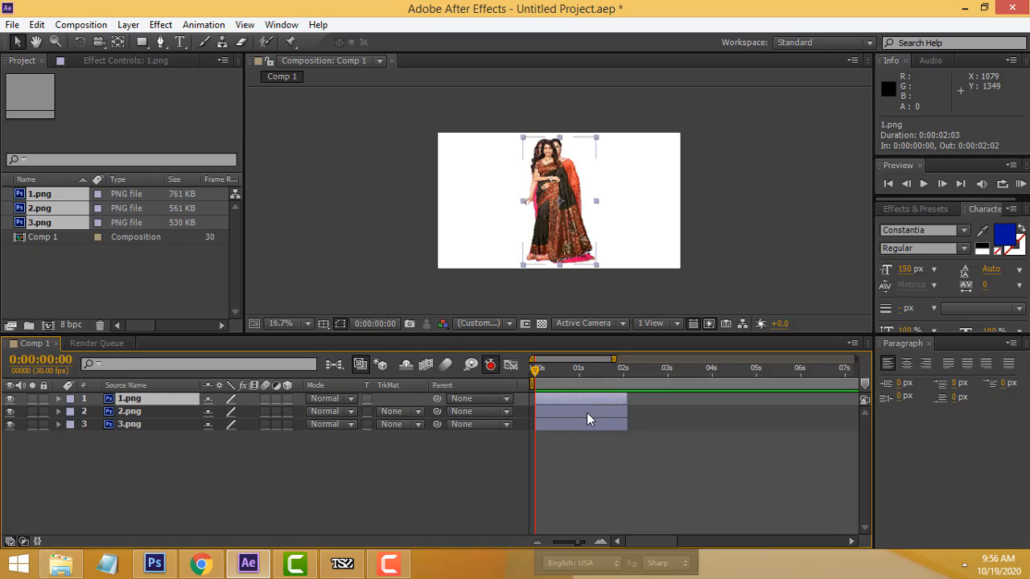
pyautogui.keyDown('shift'); pyautogui.click(586, 412); pyautogui.keyUp('shift')
pyautogui.keyDown('shift'); pyautogui.click(585, 423); pyautogui.keyUp('shift')
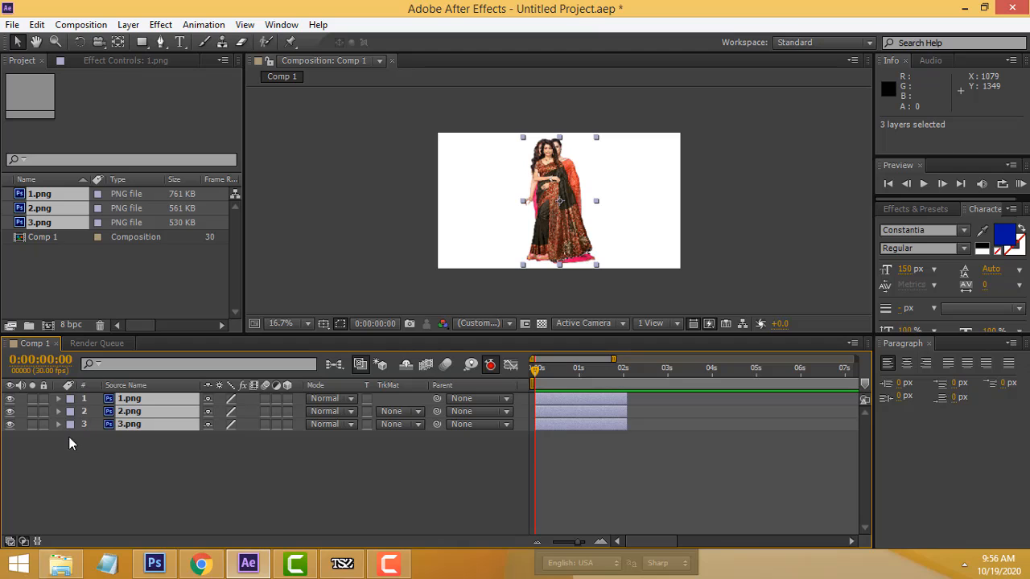
pyautogui.click(580, 397)
pyautogui.keyDown('shift'); pyautogui.click(586, 413); pyautogui.keyUp('shift')
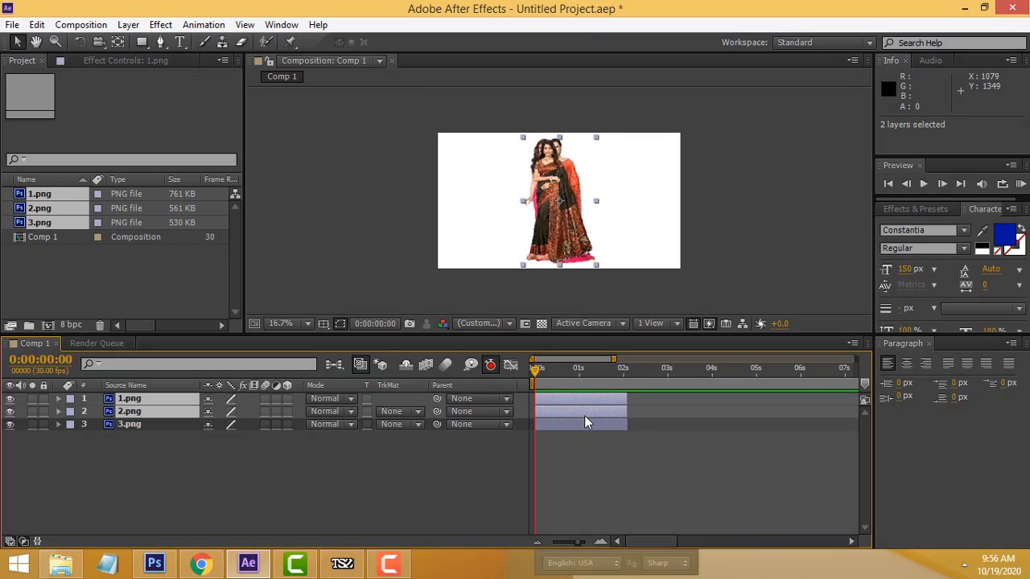
pyautogui.keyDown('shift'); pyautogui.click(575, 425); pyautogui.keyUp('shift')
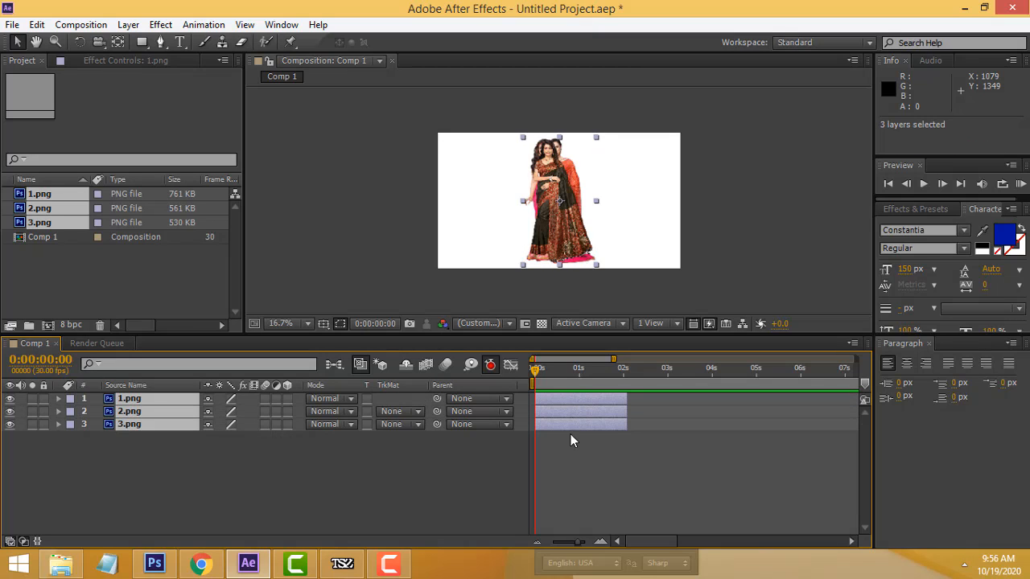
pyautogui.click(58, 398)
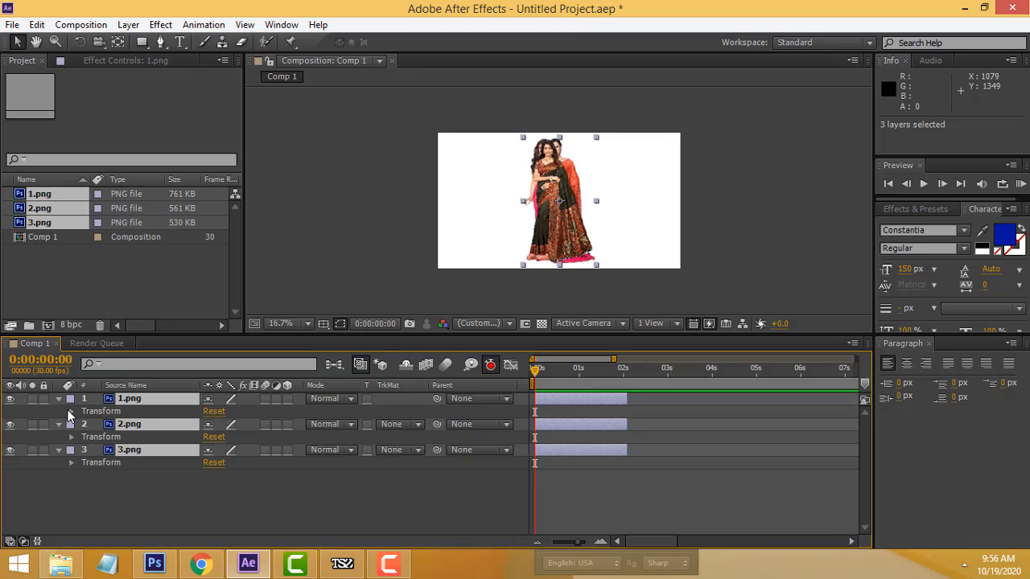
pyautogui.click(71, 411)
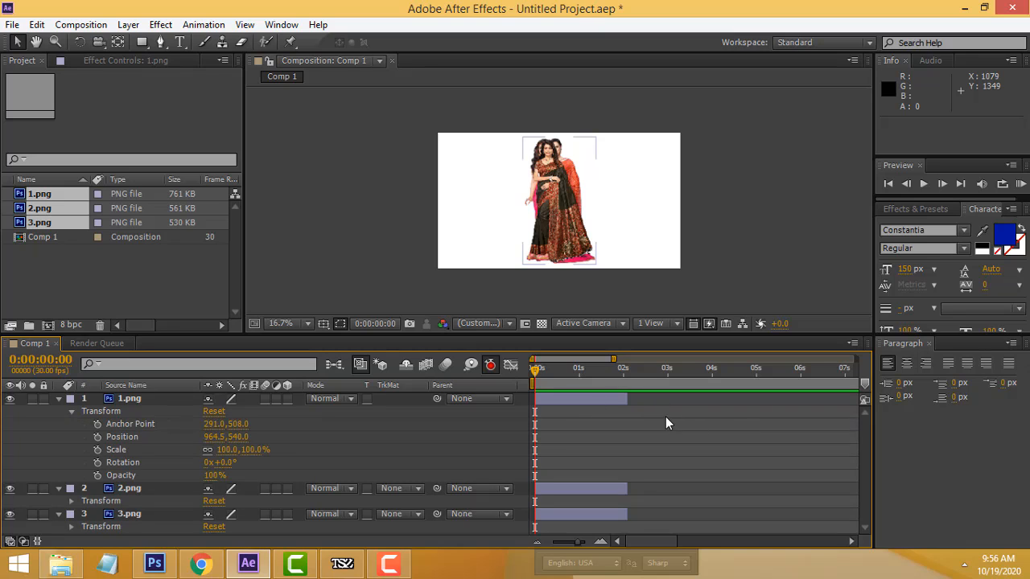
pyautogui.click(58, 399)
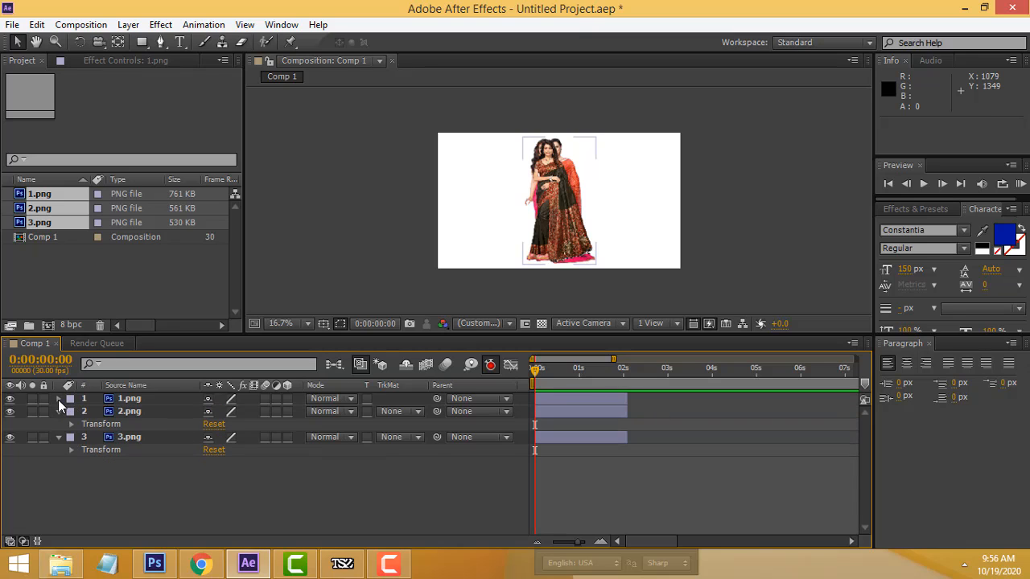
# - Select all three saree layers and set an Opacity keyframe of 0% on them at 0:00:00:00
pyautogui.click(594, 395)
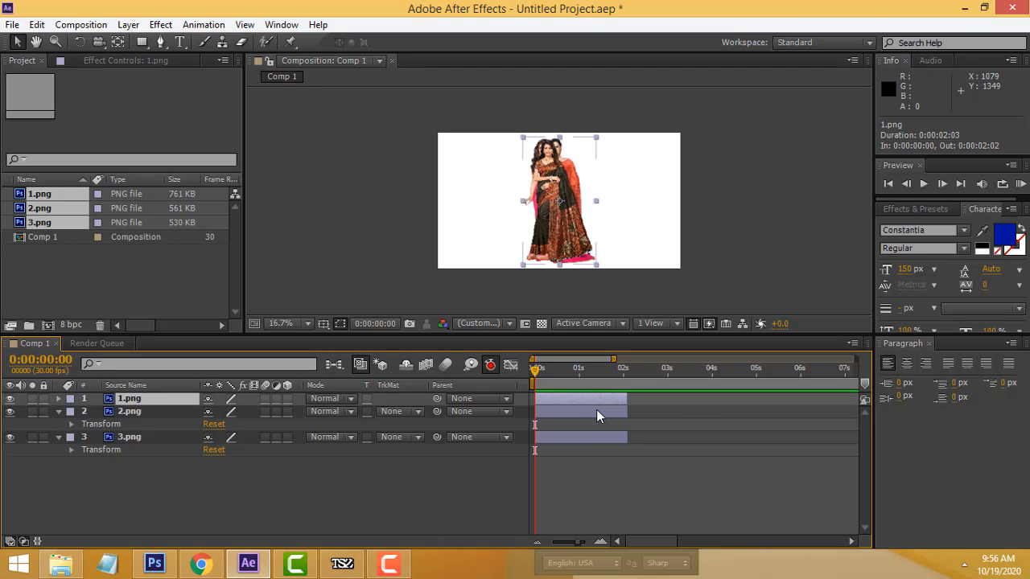
pyautogui.keyDown('ctrl'); pyautogui.click(587, 412); pyautogui.keyUp('ctrl')
pyautogui.keyDown('ctrl'); pyautogui.click(593, 437); pyautogui.keyUp('ctrl')
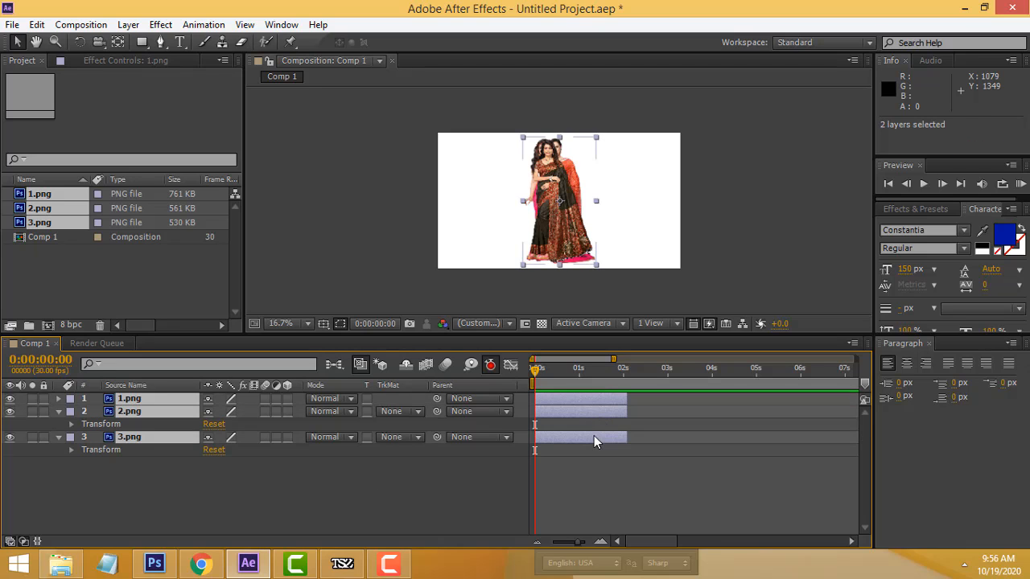
pyautogui.click(58, 398)
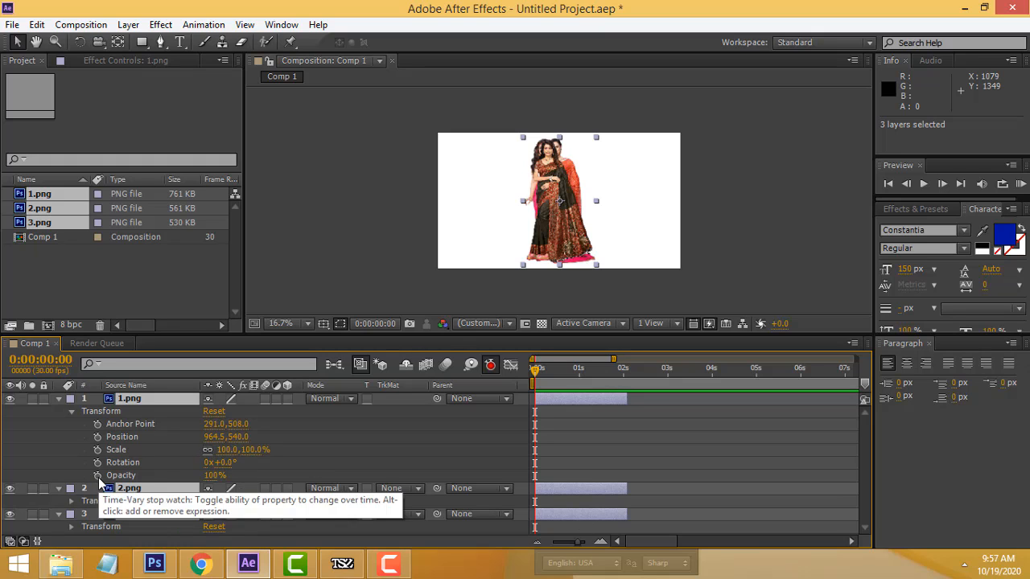
pyautogui.click(213, 474)
pyautogui.write('0')
pyautogui.press('Return')
pyautogui.hotkey('alt', 'shift', 't')
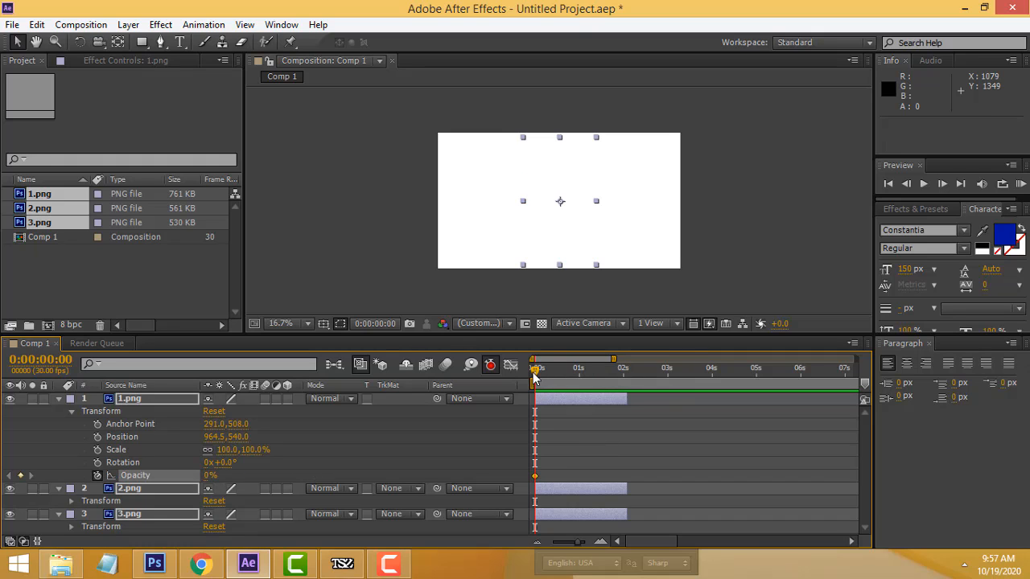
# - Set the Opacity of the three saree layers to 100% at 0:00:00:11 to complete the fade-in
pyautogui.moveTo(535, 376)
pyautogui.mouseDown()
pyautogui.moveTo(576, 377)
pyautogui.moveTo(548, 378)
pyautogui.mouseUp()
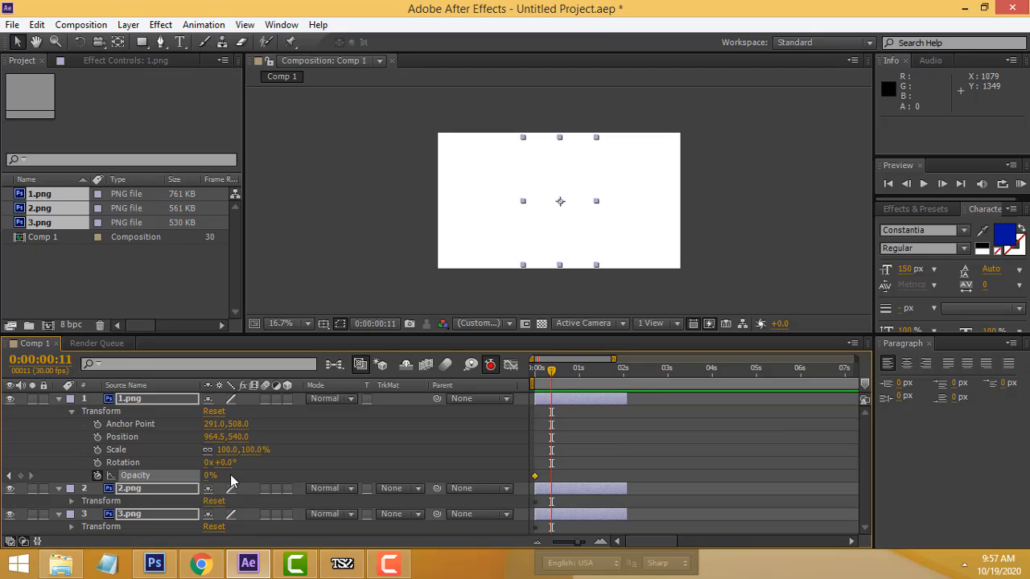
pyautogui.click(209, 475)
pyautogui.write('100')
pyautogui.press('Return')
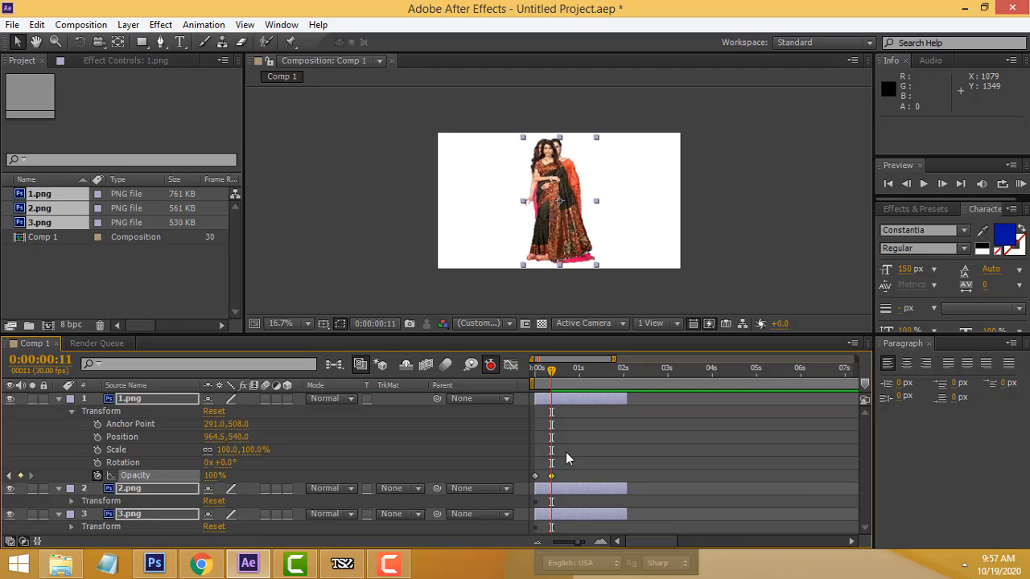
# - Try to hold the Opacity of the three saree layers at 100% at 0:00:01:17
pyautogui.moveTo(551, 371); pyautogui.dragTo(604, 368)
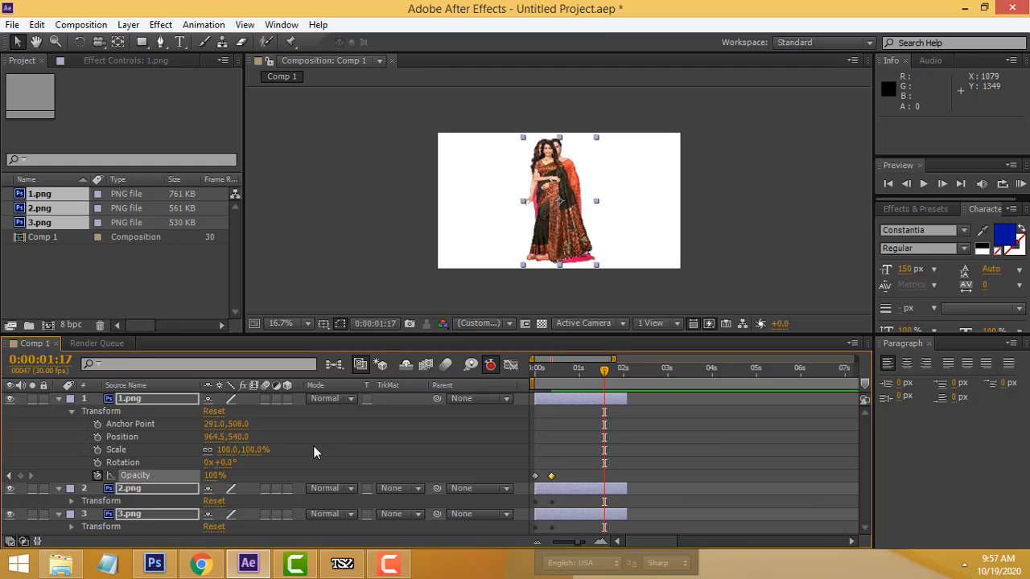
pyautogui.click(214, 475)
pyautogui.write('100')
pyautogui.press('Return')
# - Set the Opacity of the three selected saree layers to 99% at 0:00:01:18 to start the fade-out
pyautogui.moveTo(610, 370)
pyautogui.mouseDown()
pyautogui.moveTo(588, 370)
pyautogui.moveTo(609, 386)
pyautogui.mouseUp()
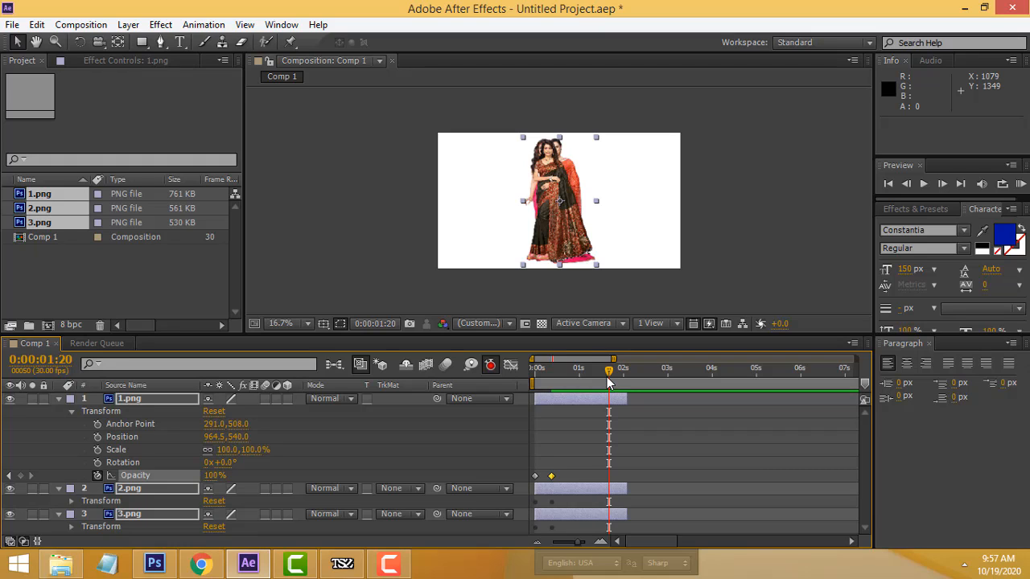
pyautogui.moveTo(607, 376); pyautogui.dragTo(603, 374)
pyautogui.click(214, 475)
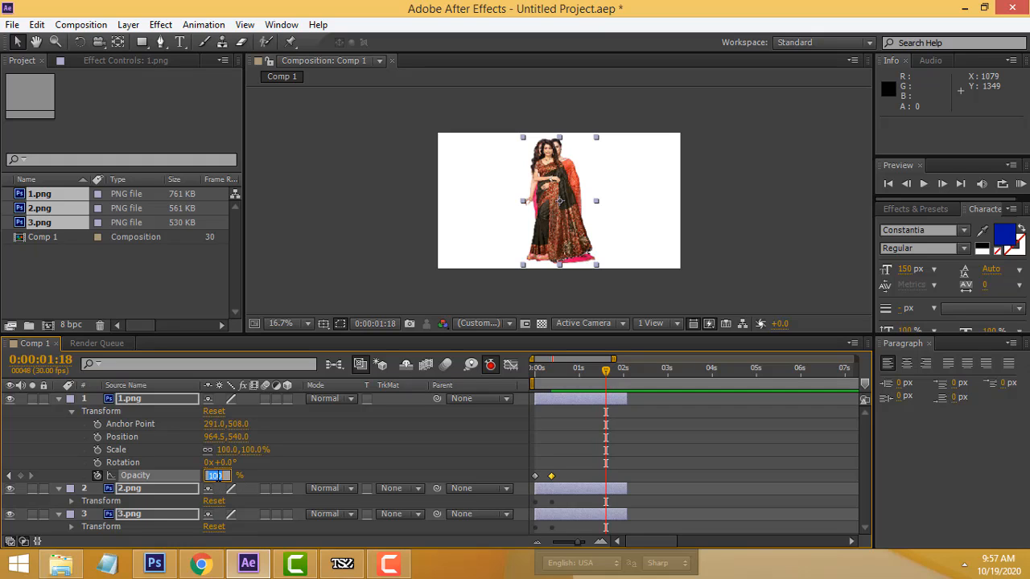
pyautogui.write('99')
pyautogui.press('Return')
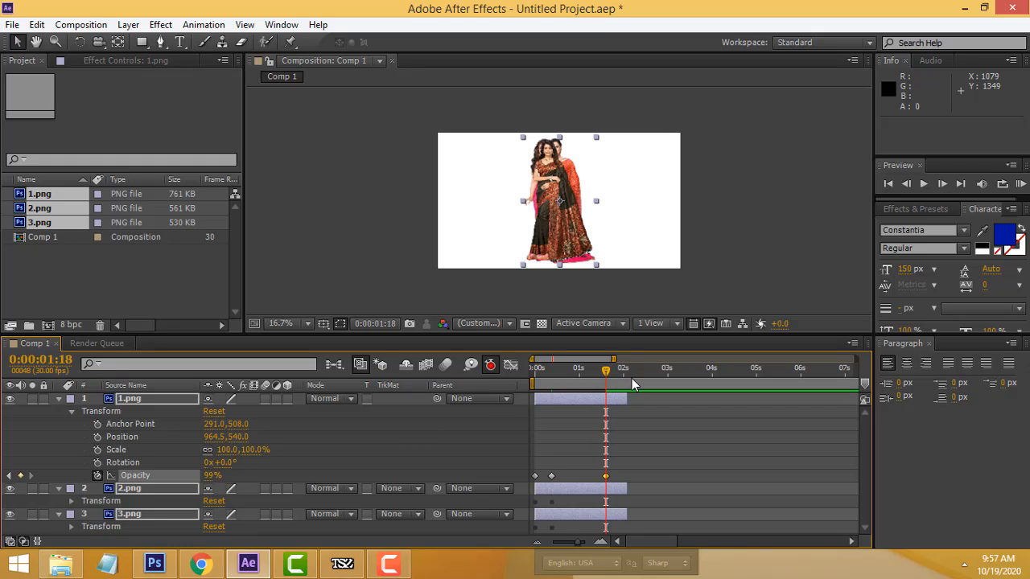
# - Set the Opacity of the three saree layers to 0% at 0:00:01:29 and scrub back over the fade-out
pyautogui.moveTo(609, 375); pyautogui.dragTo(620, 365)
pyautogui.click(212, 475)
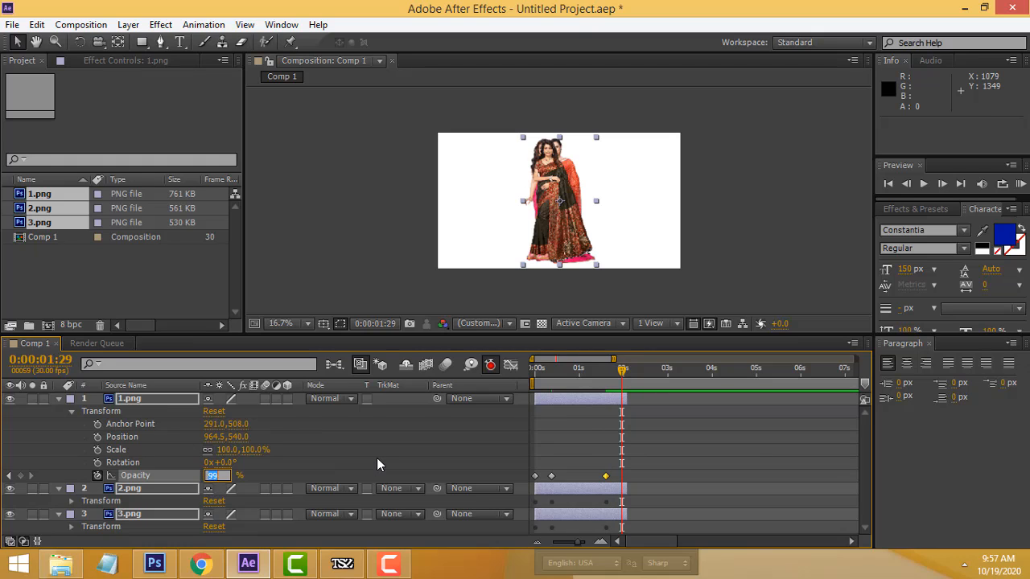
pyautogui.write('0')
pyautogui.press('Return')
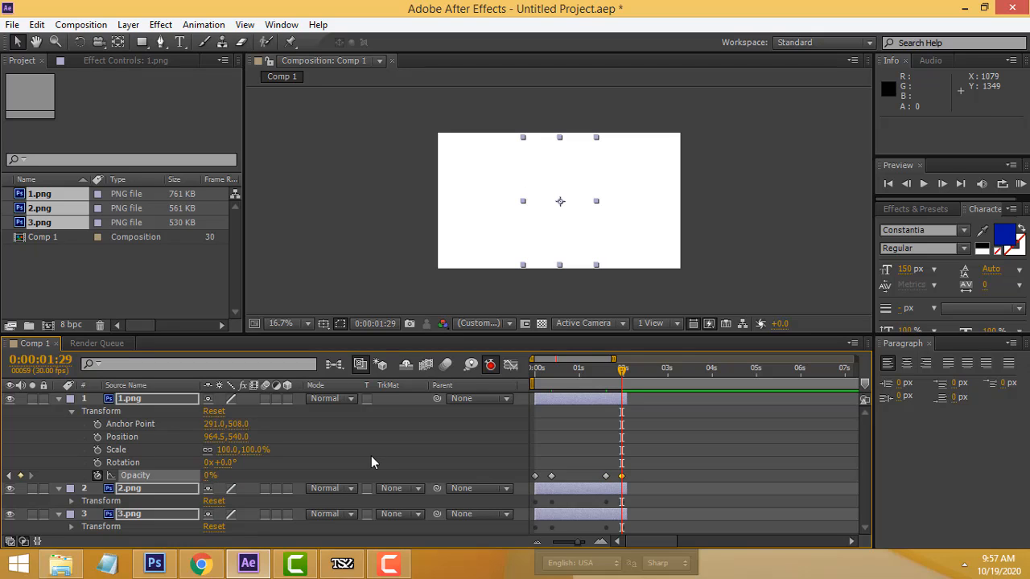
pyautogui.moveTo(623, 373); pyautogui.dragTo(607, 375)
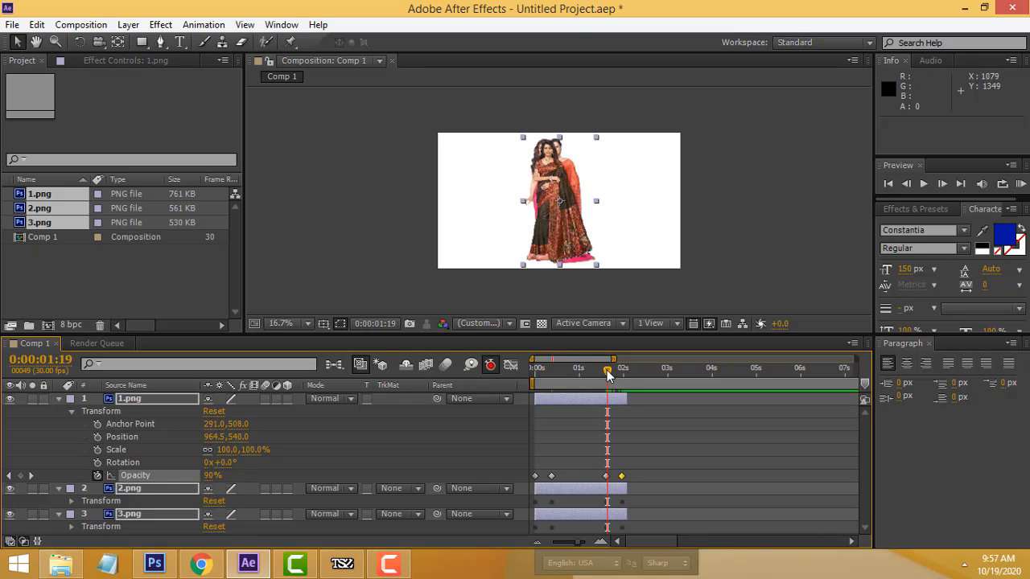
pyautogui.moveTo(607, 375)
pyautogui.mouseDown()
pyautogui.moveTo(625, 369)
pyautogui.moveTo(588, 373)
pyautogui.moveTo(602, 370)
pyautogui.mouseUp()
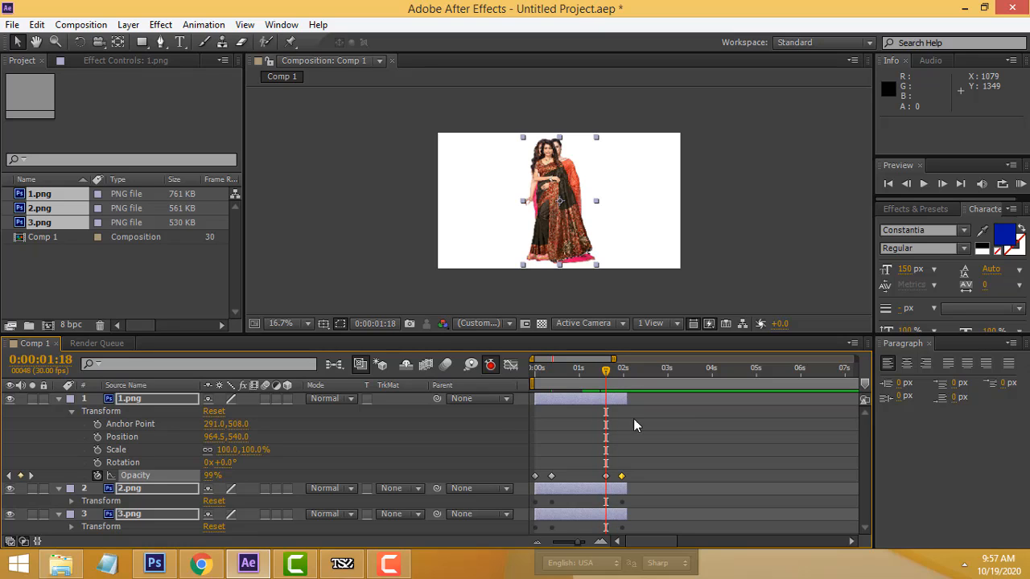
pyautogui.moveTo(609, 372)
pyautogui.mouseDown()
pyautogui.moveTo(625, 369)
pyautogui.moveTo(603, 378)
pyautogui.mouseUp()
# - Reveal the transform properties of 2.png and 3.png, and apply Easy Ease to all Opacity keyframes of 1.png
pyautogui.moveTo(660, 337); pyautogui.dragTo(647, 231)
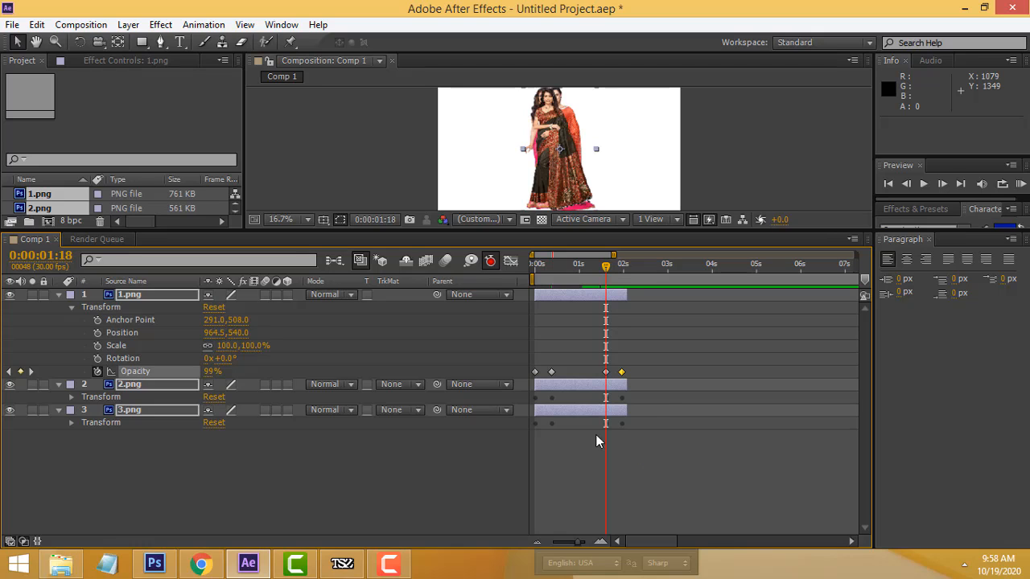
pyautogui.click(71, 396)
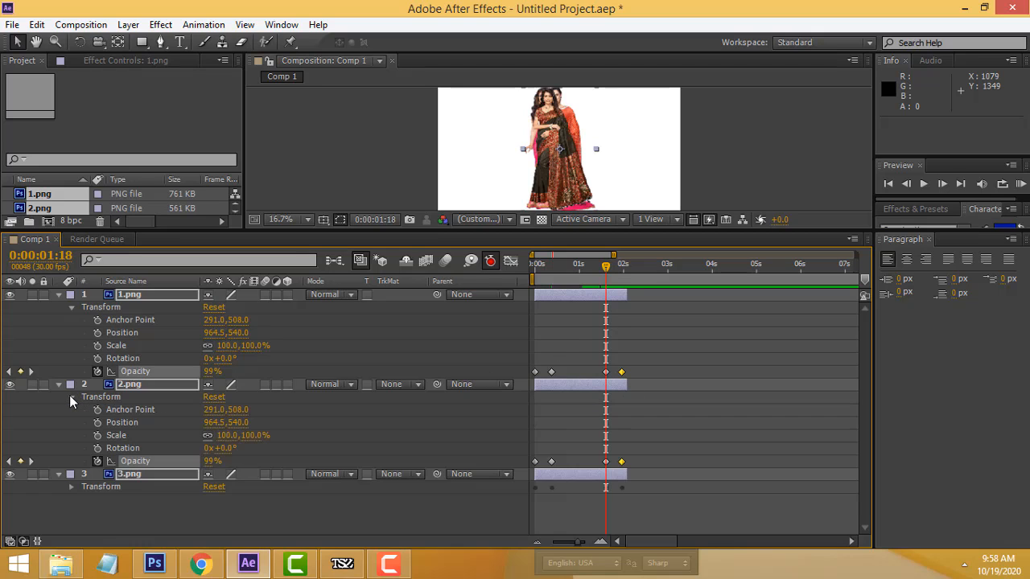
pyautogui.click(71, 487)
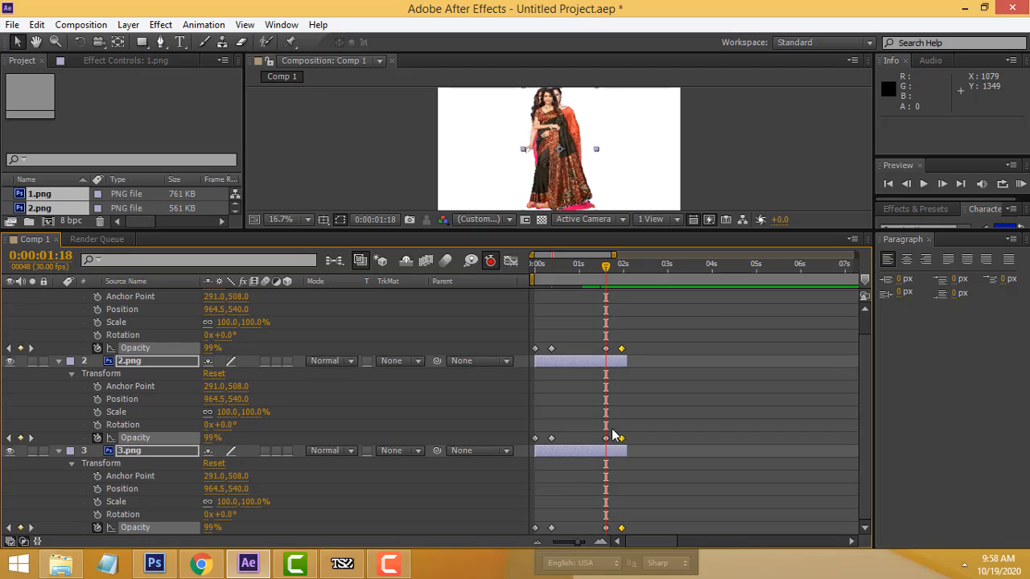
pyautogui.click(660, 337)
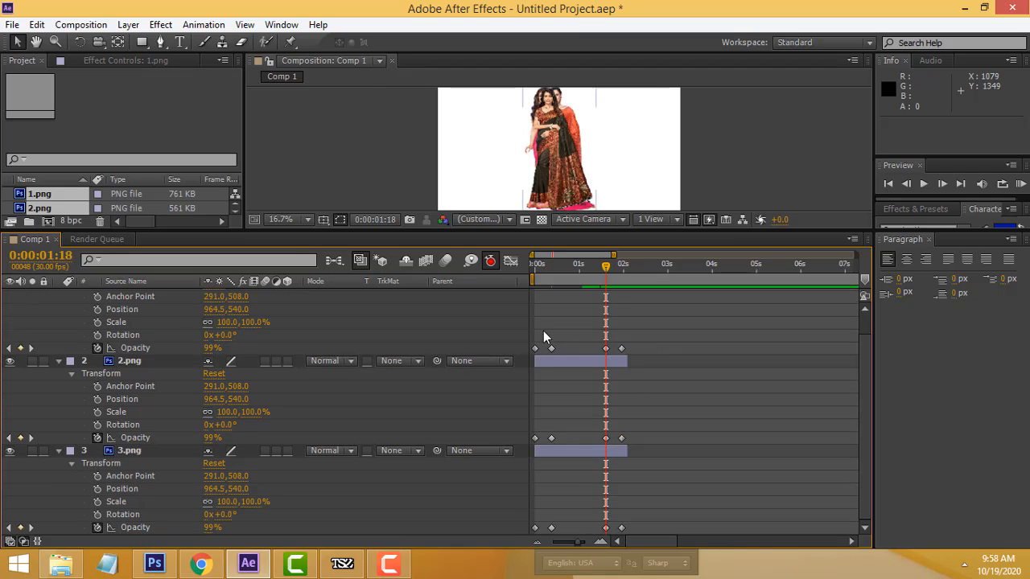
pyautogui.moveTo(643, 344); pyautogui.dragTo(514, 349)
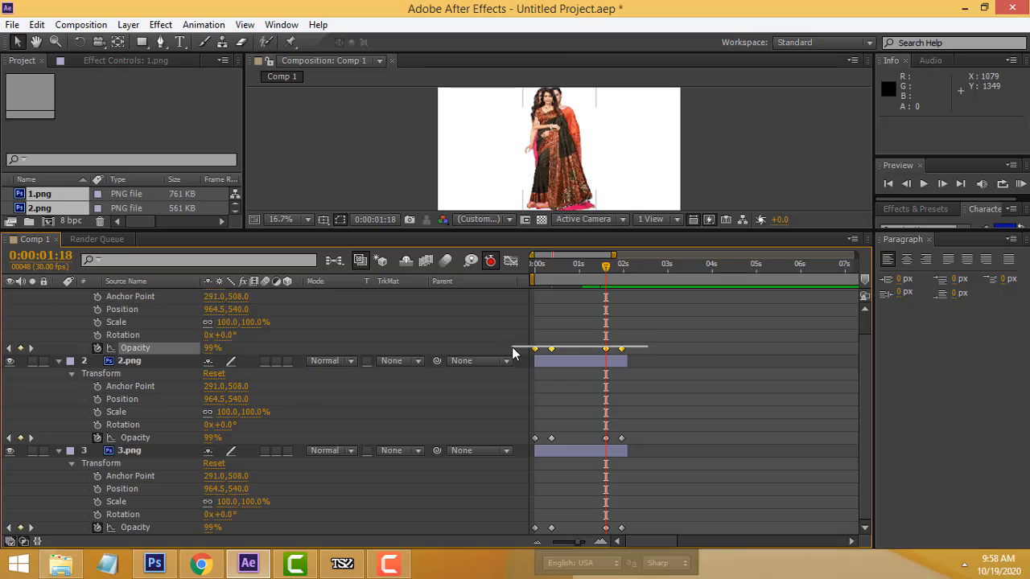
pyautogui.rightClick(553, 349)
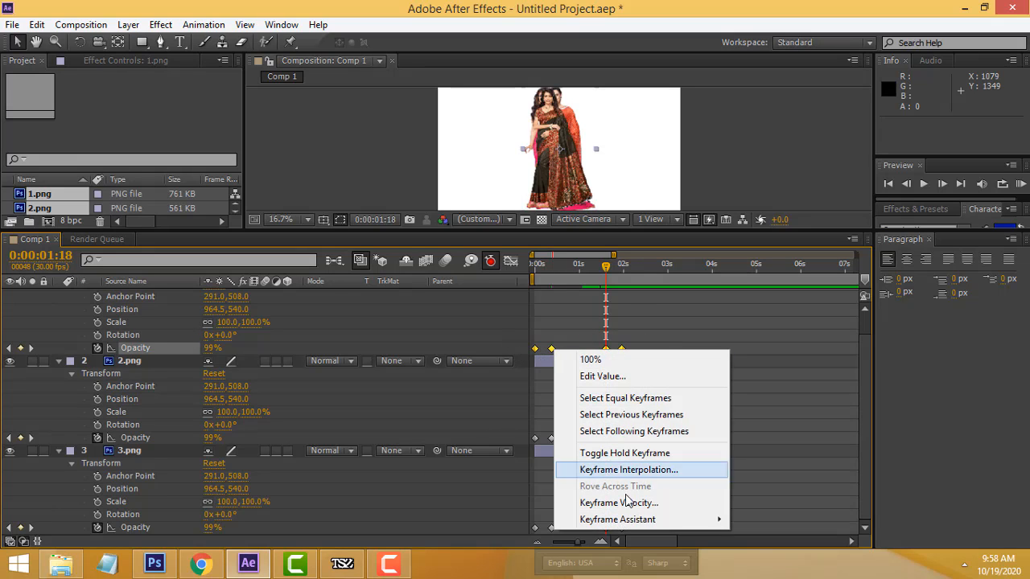
pyautogui.moveTo(632, 521)
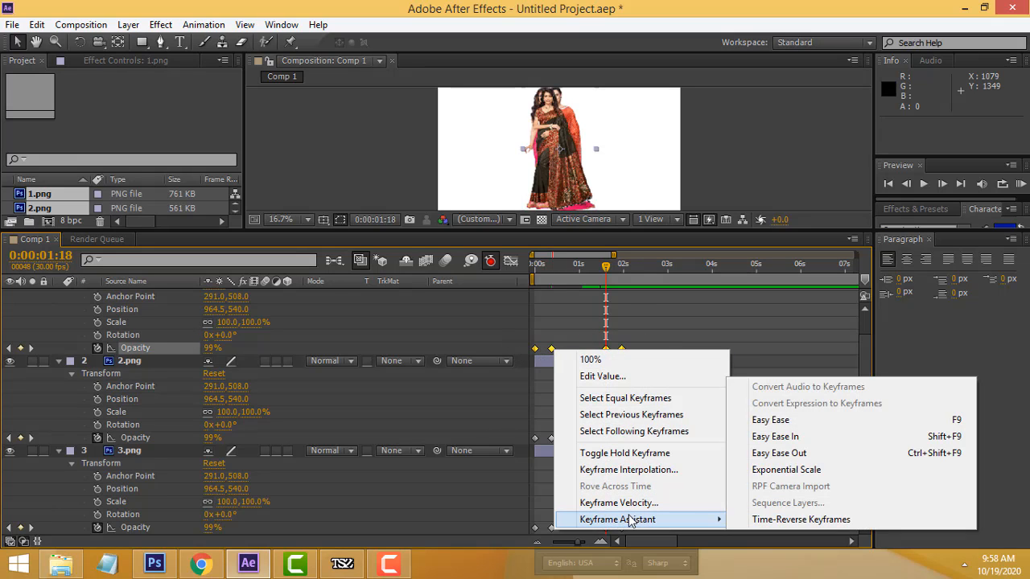
pyautogui.click(786, 422)
# - Apply Easy Ease to all Opacity keyframes of 2.png and of 3.png
pyautogui.moveTo(634, 438); pyautogui.dragTo(527, 432)
pyautogui.rightClick(550, 439)
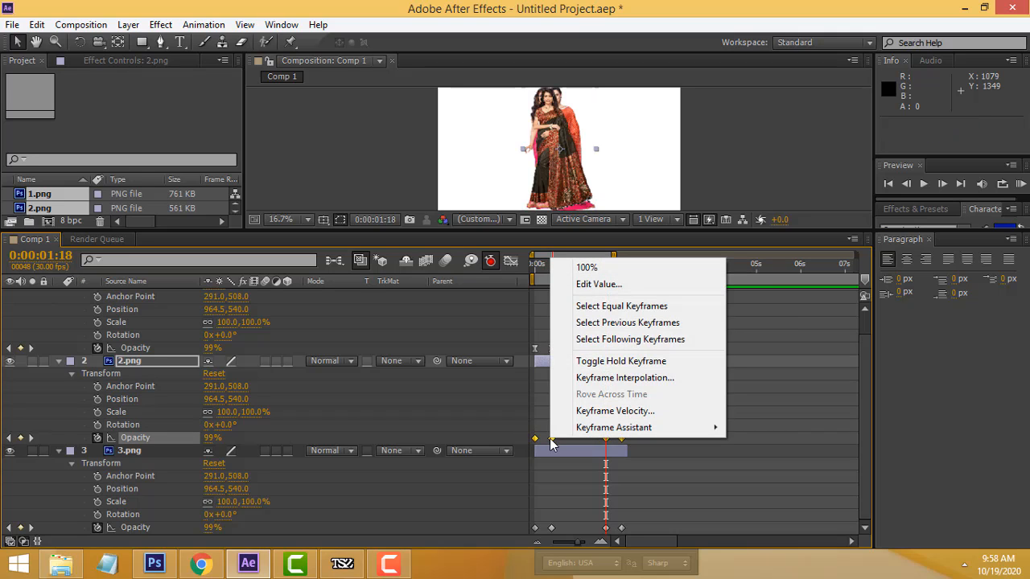
pyautogui.moveTo(574, 431)
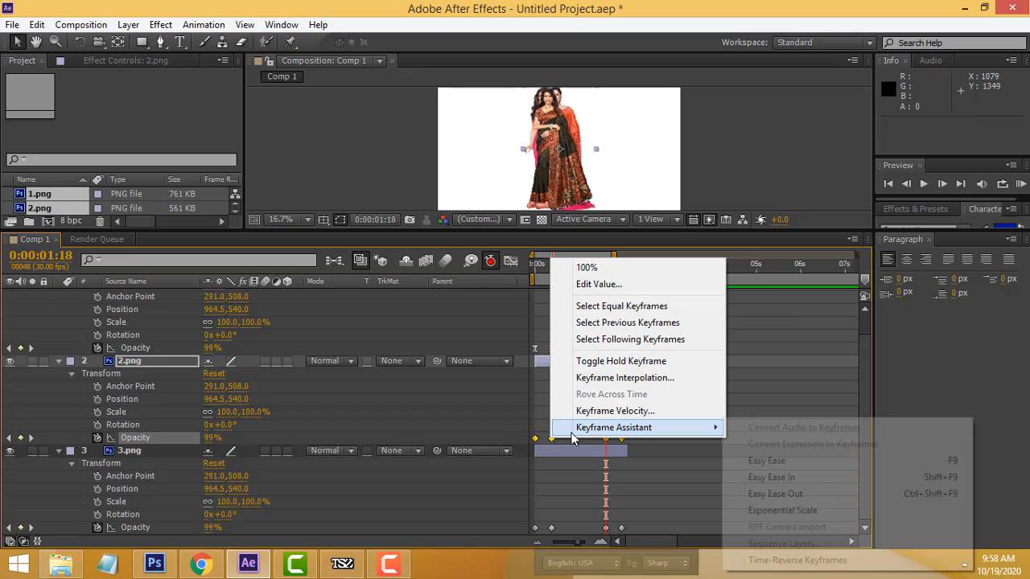
pyautogui.click(819, 462)
pyautogui.moveTo(630, 526); pyautogui.dragTo(553, 529)
pyautogui.rightClick(553, 529)
pyautogui.moveTo(675, 519)
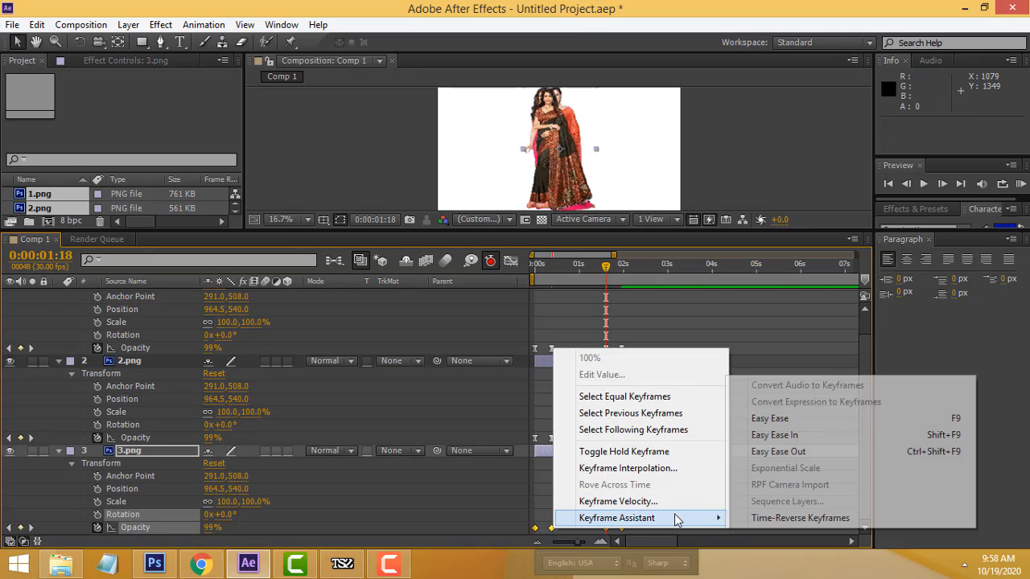
pyautogui.click(814, 424)
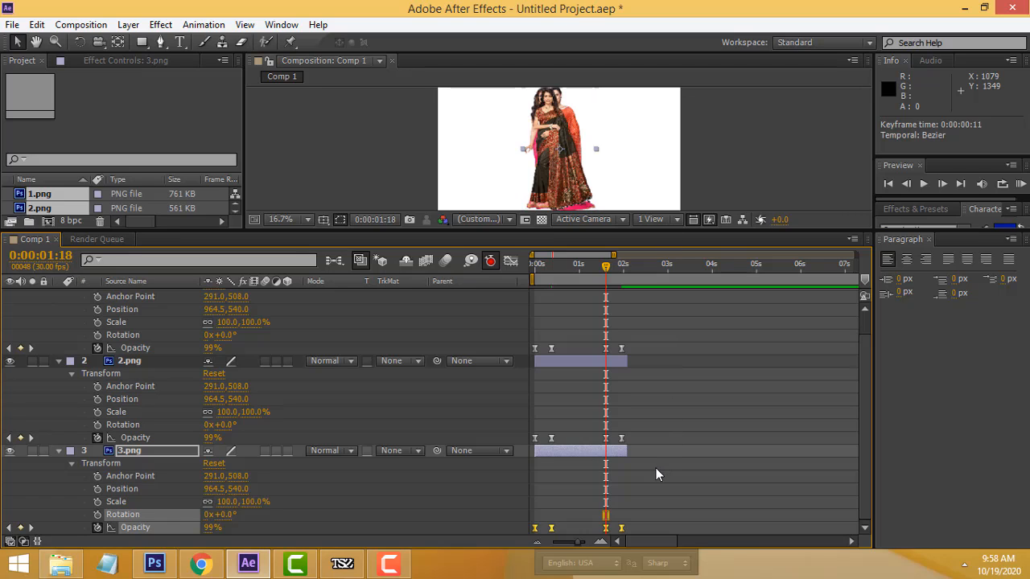
pyautogui.moveTo(654, 466); pyautogui.dragTo(629, 452)
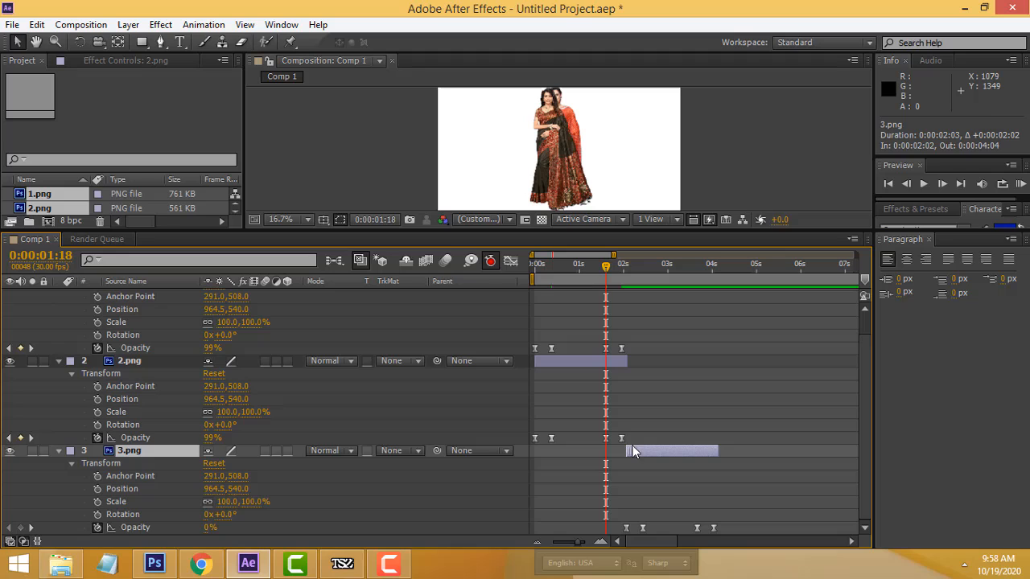
pyautogui.click(693, 402)
pyautogui.hotkey('ctrl', 'z')
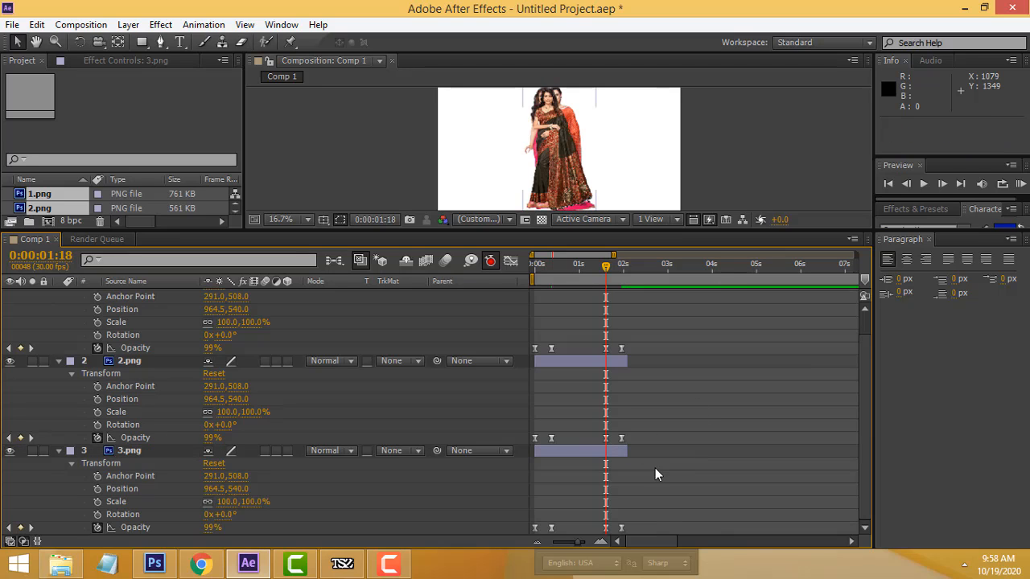
pyautogui.moveTo(655, 467); pyautogui.dragTo(515, 426)
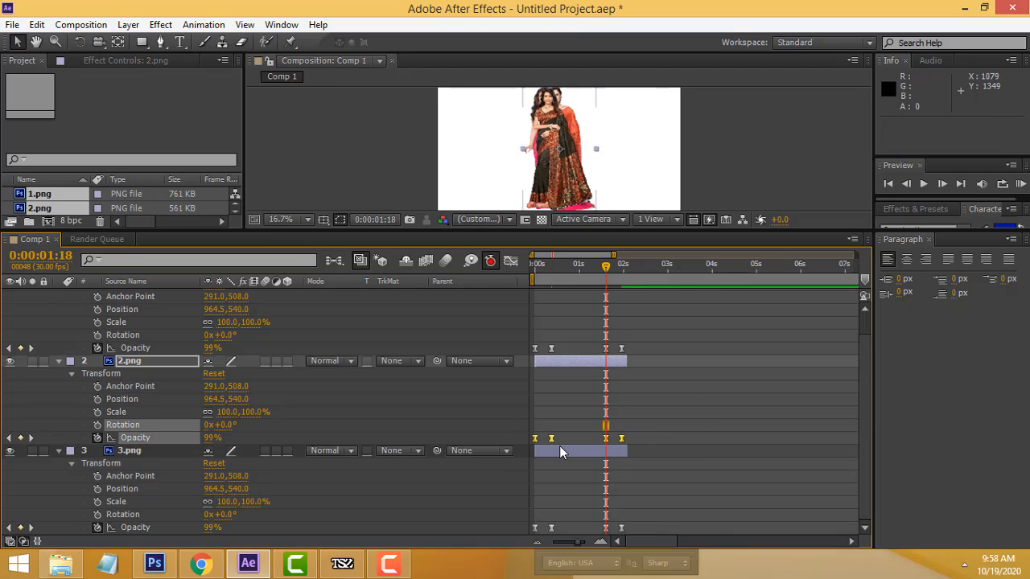
# - Collapse layers 2.png and 3.png, then move 2.png to start at 0:00:02:02 and 3.png at 0:00:04:03
pyautogui.click(58, 360)
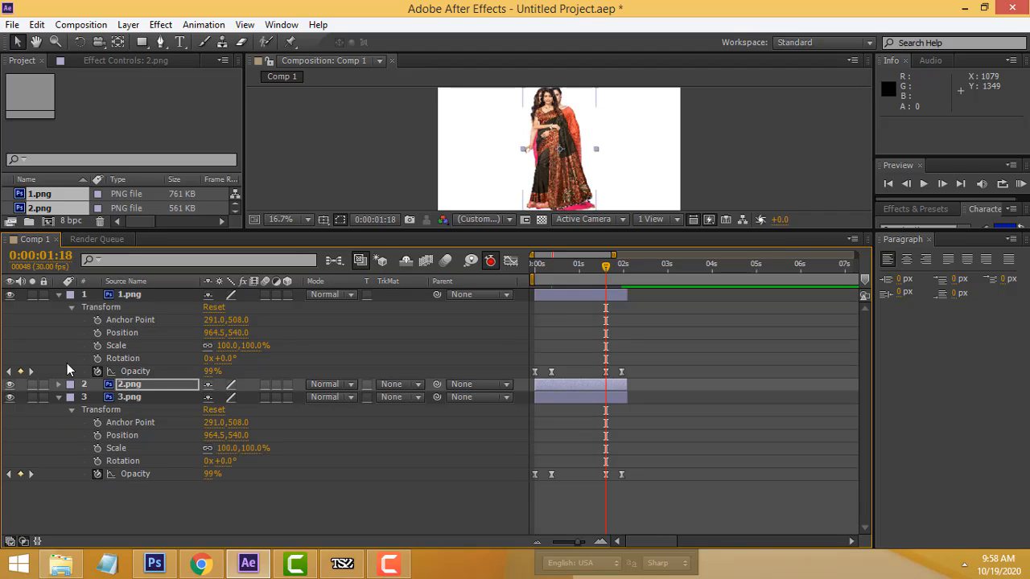
pyautogui.click(59, 395)
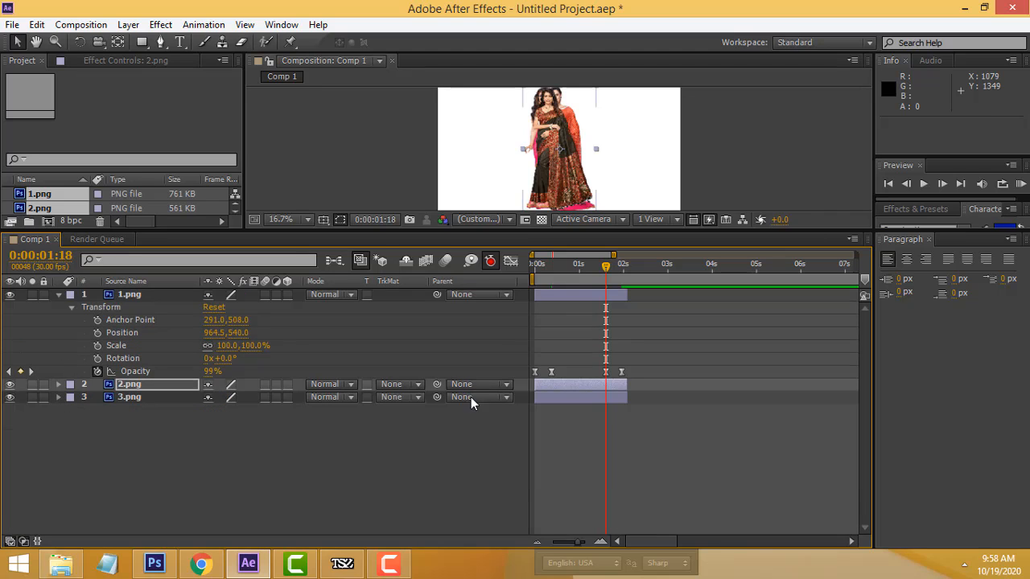
pyautogui.moveTo(543, 385); pyautogui.dragTo(636, 387)
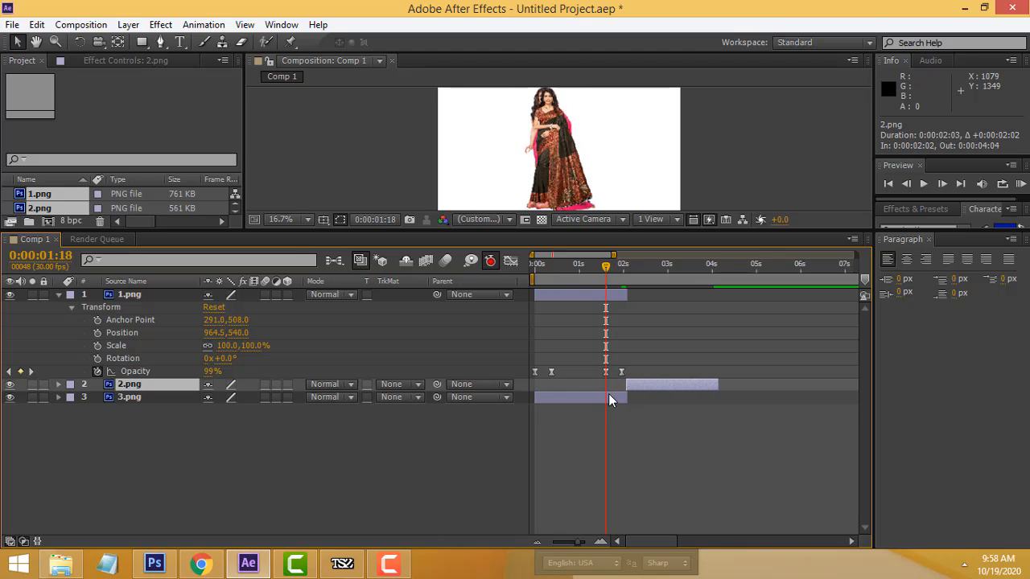
pyautogui.click(574, 398)
pyautogui.moveTo(574, 398); pyautogui.dragTo(753, 397)
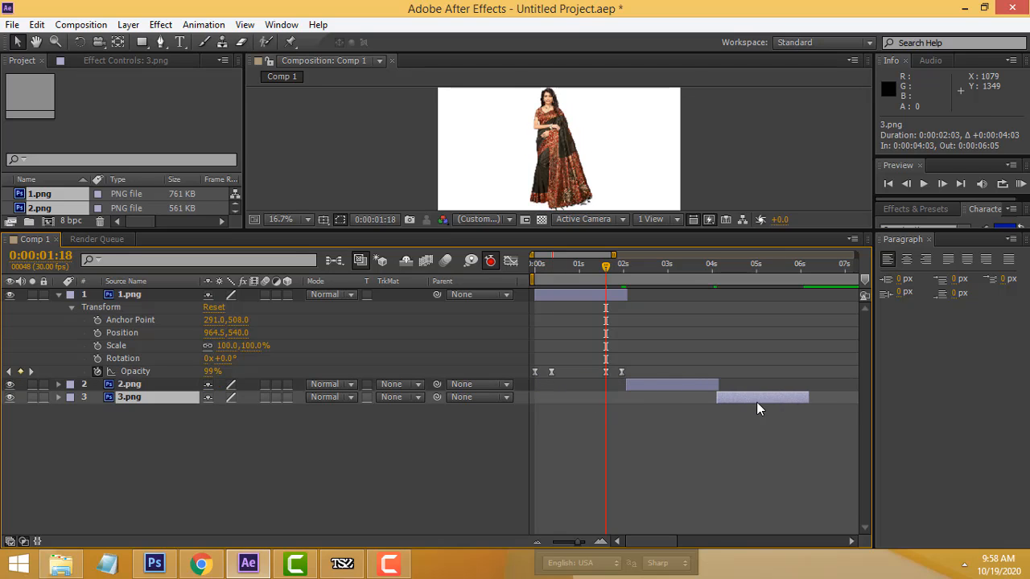
# - Preview the saree sequence by scrubbing through it and playing the composition from 0:00:00:00
pyautogui.moveTo(606, 269); pyautogui.dragTo(651, 279)
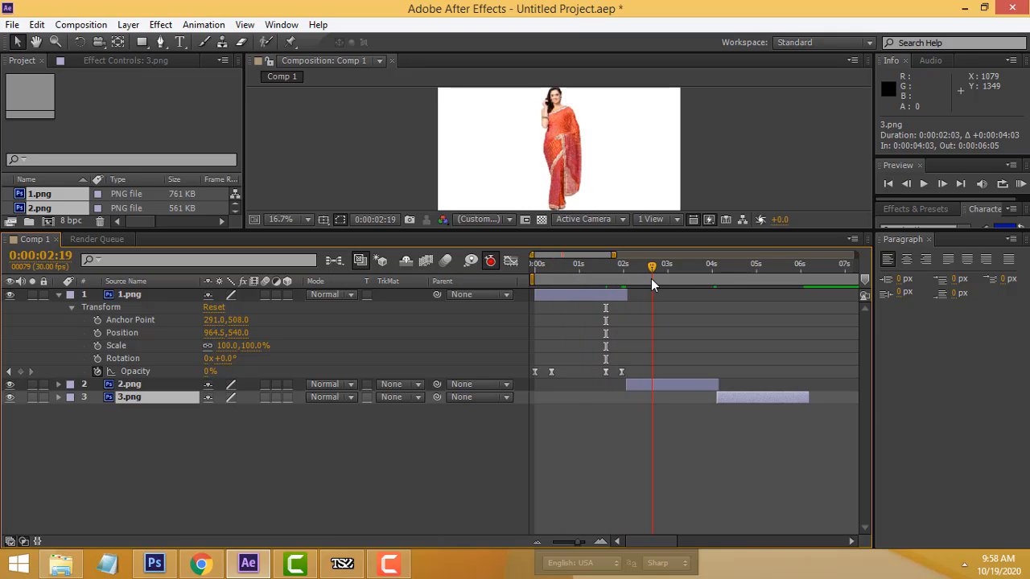
pyautogui.moveTo(719, 293); pyautogui.dragTo(534, 284)
pyautogui.press('space')
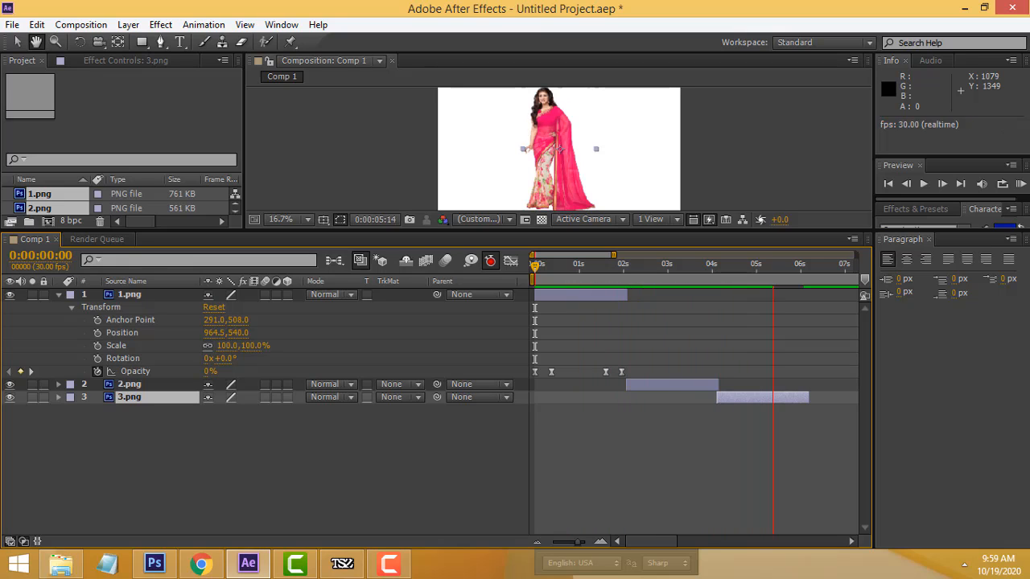
pyautogui.press('space')
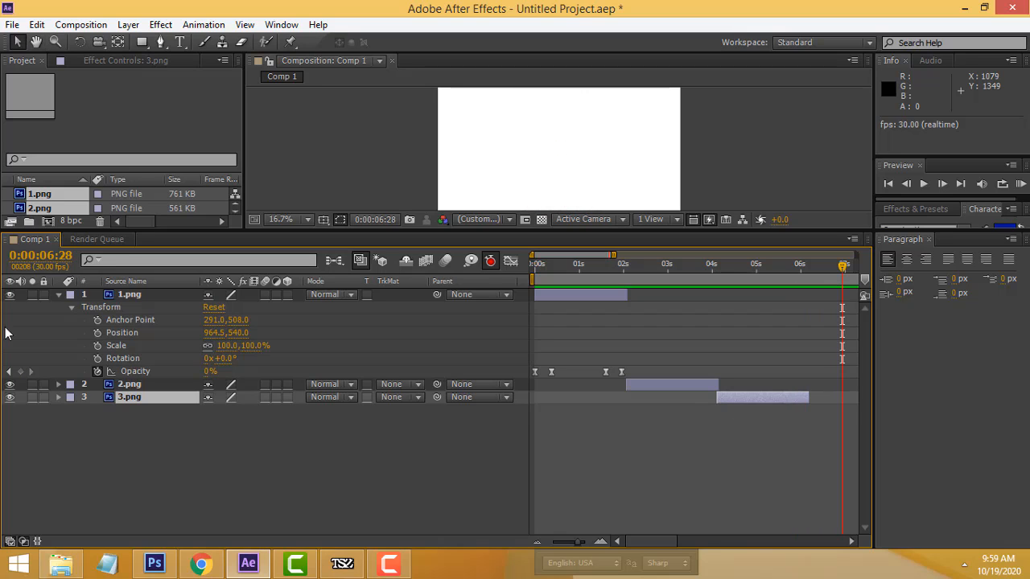
# - Collapse the 1.png layer's properties and return the current time to 0:00:00:00
pyautogui.click(59, 294)
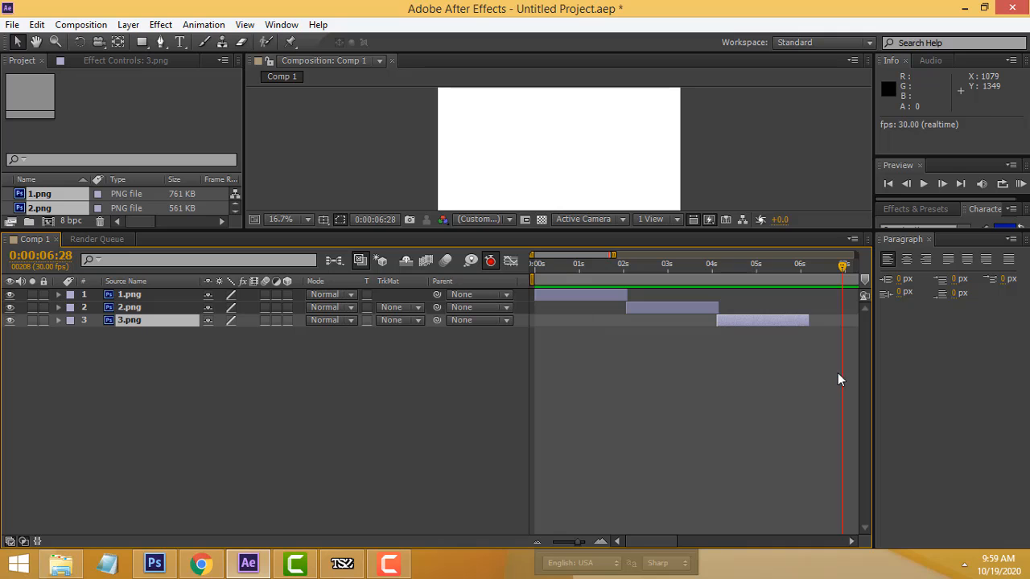
pyautogui.moveTo(842, 280); pyautogui.dragTo(759, 263)
pyautogui.press('Home')
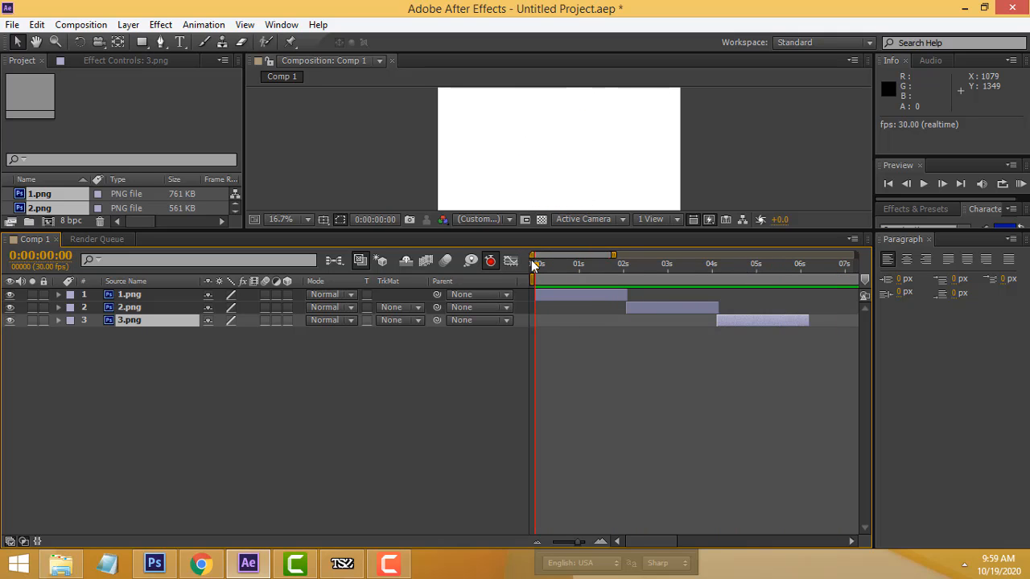
pyautogui.moveTo(626, 228); pyautogui.dragTo(626, 296)
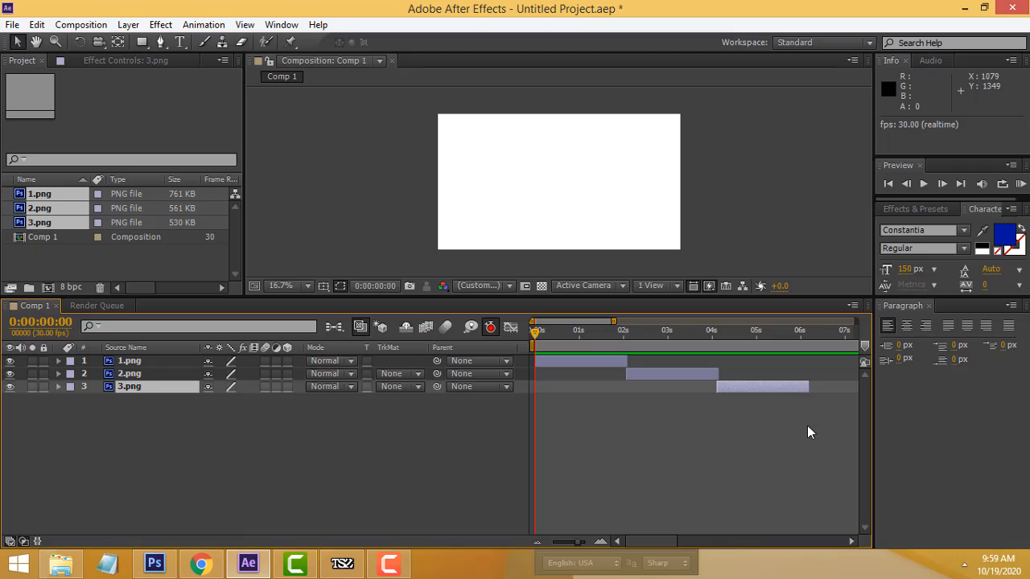
# - Select the three saree layers and shift them together so that 1.png starts at about 0:00:04:29
pyautogui.moveTo(801, 427); pyautogui.dragTo(631, 369)
pyautogui.click(560, 362)
pyautogui.hotkey('ctrl', 'z')
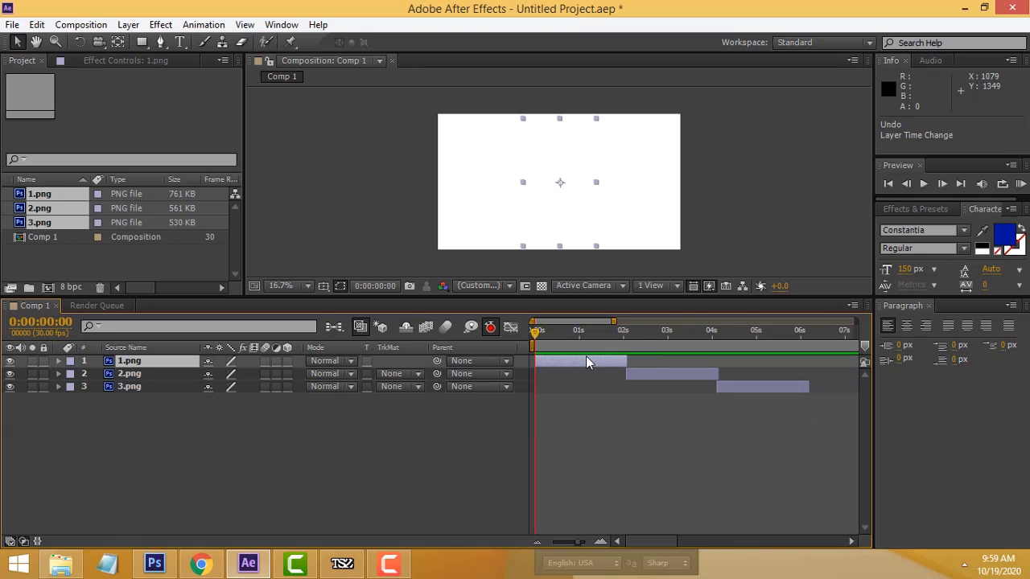
pyautogui.keyDown('shift'); pyautogui.click(652, 375); pyautogui.keyUp('shift')
pyautogui.keyDown('shift'); pyautogui.click(743, 390); pyautogui.keyUp('shift')
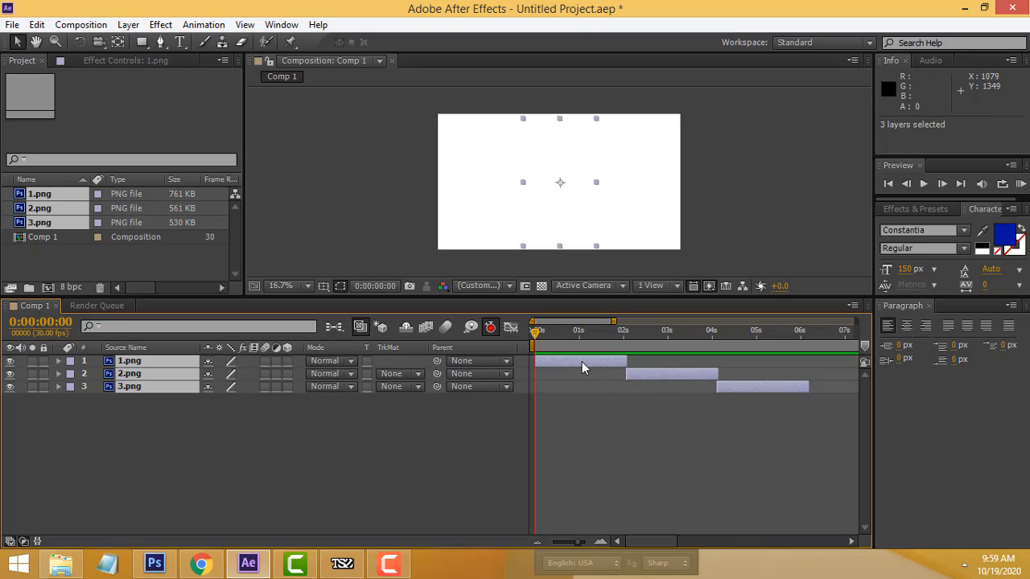
pyautogui.moveTo(582, 361); pyautogui.dragTo(801, 359)
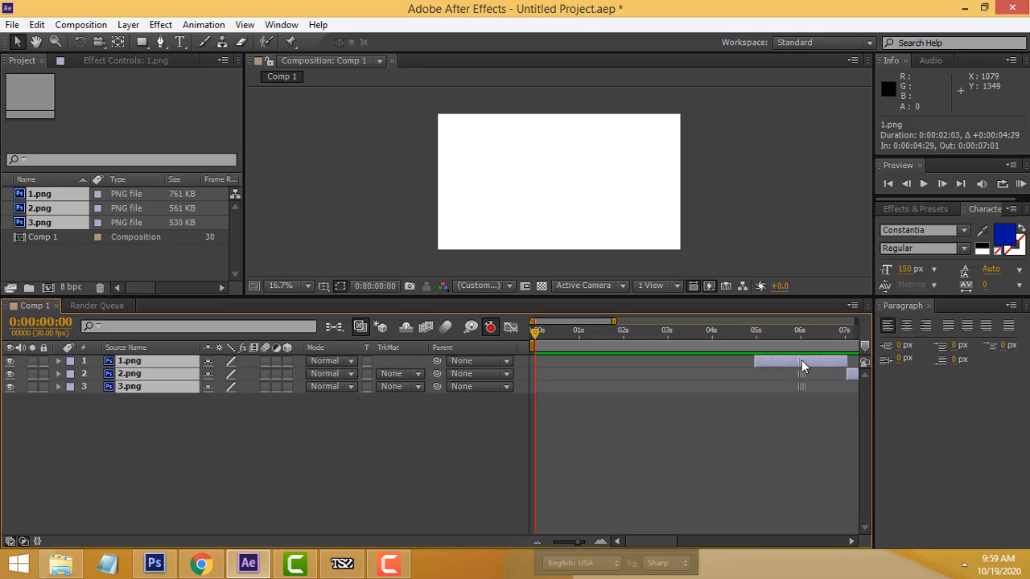
# - Deselect the saree layers and add a blue text layer reading "Welcome" in Constantia at 150 px
pyautogui.click(735, 432)
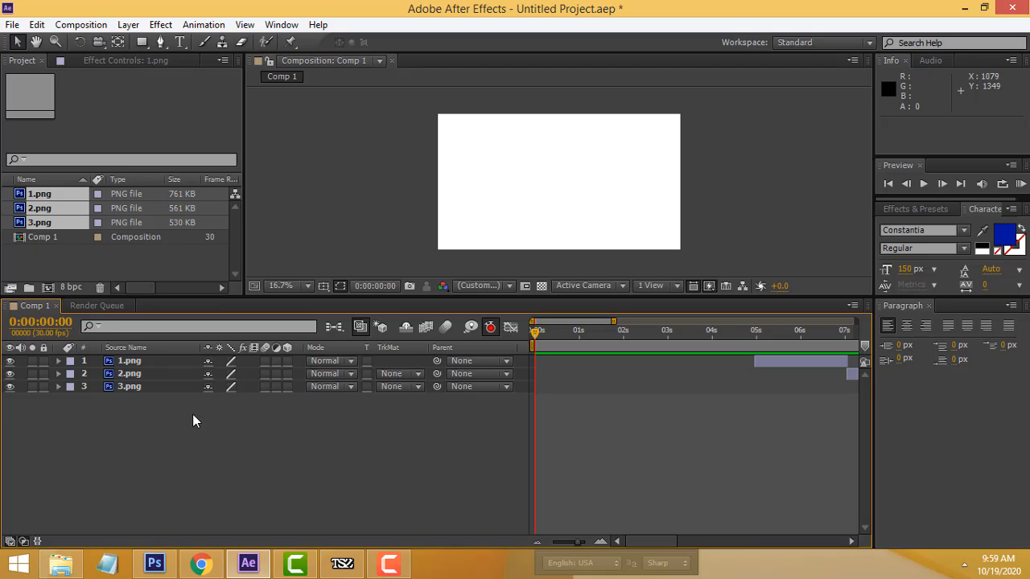
pyautogui.click(179, 42)
pyautogui.click(475, 187)
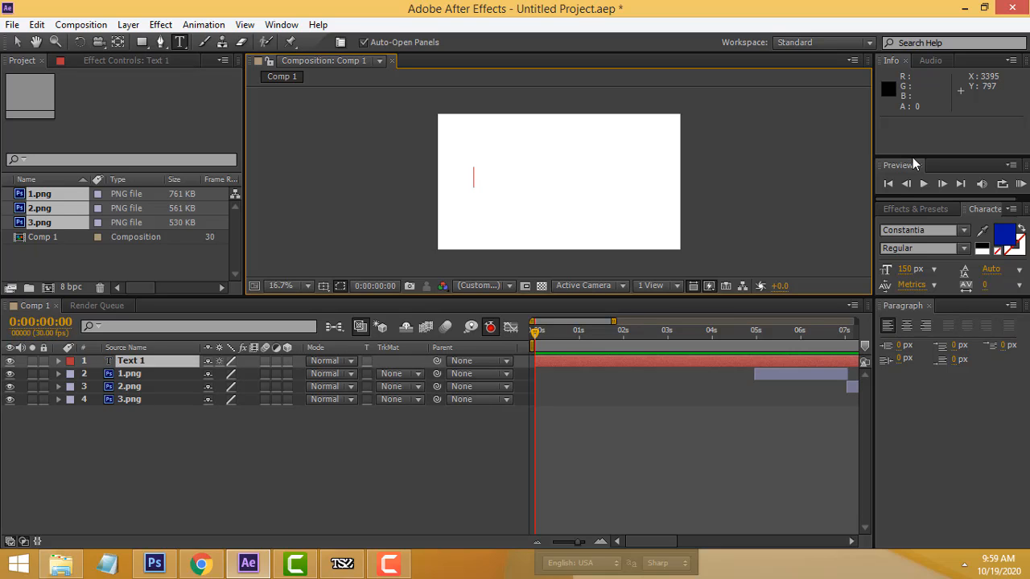
pyautogui.write('Welcome')
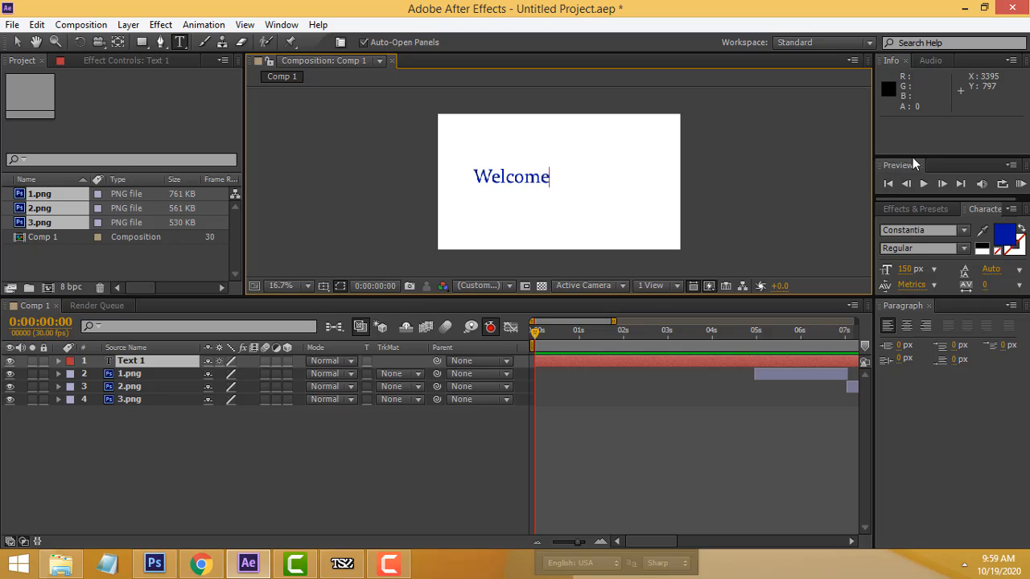
pyautogui.click(17, 42)
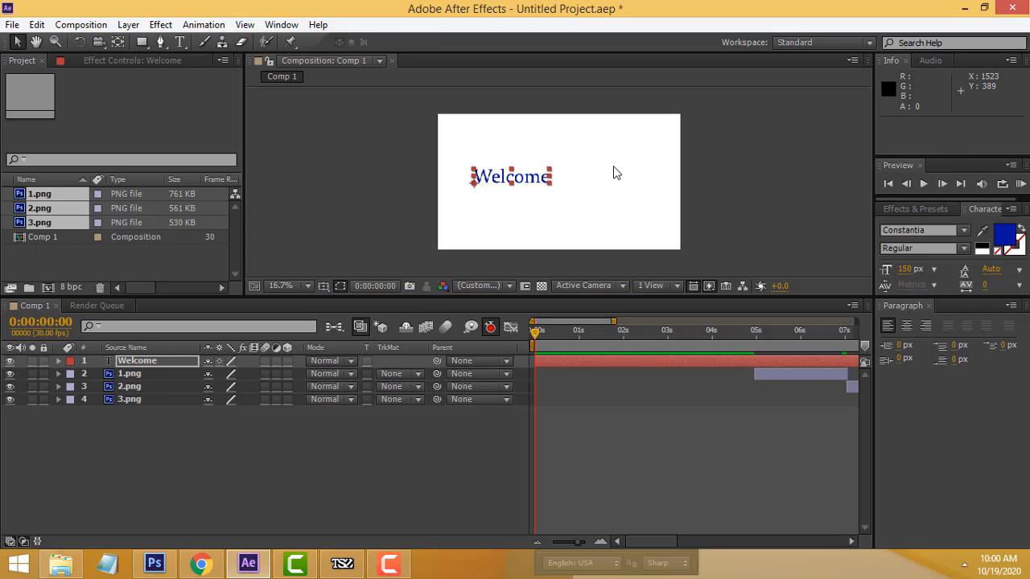
# - Move the Welcome text to about 708, 435, centred in the upper half of the white frame
pyautogui.moveTo(535, 184); pyautogui.dragTo(582, 177)
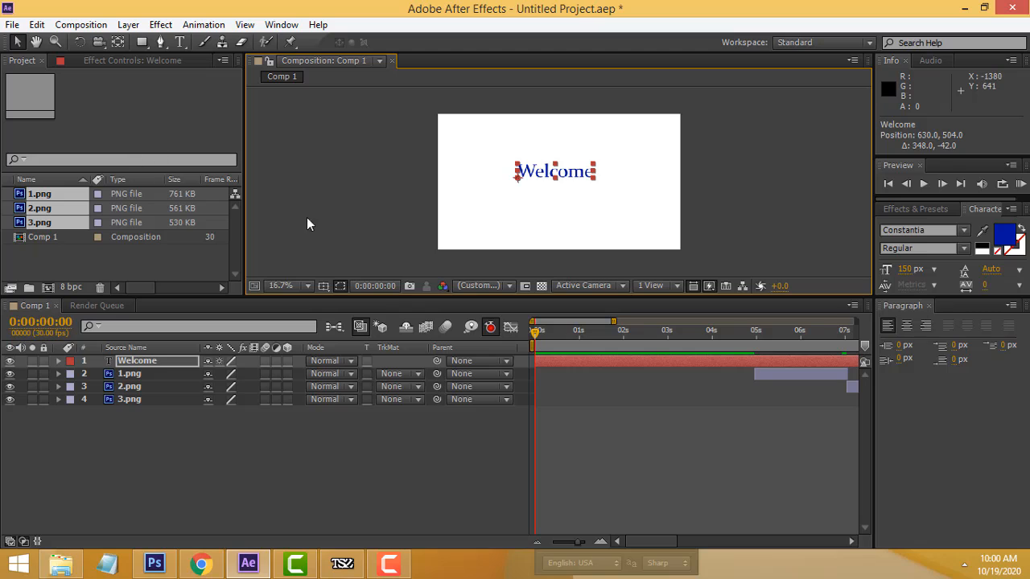
pyautogui.click(54, 42)
pyautogui.click(602, 172)
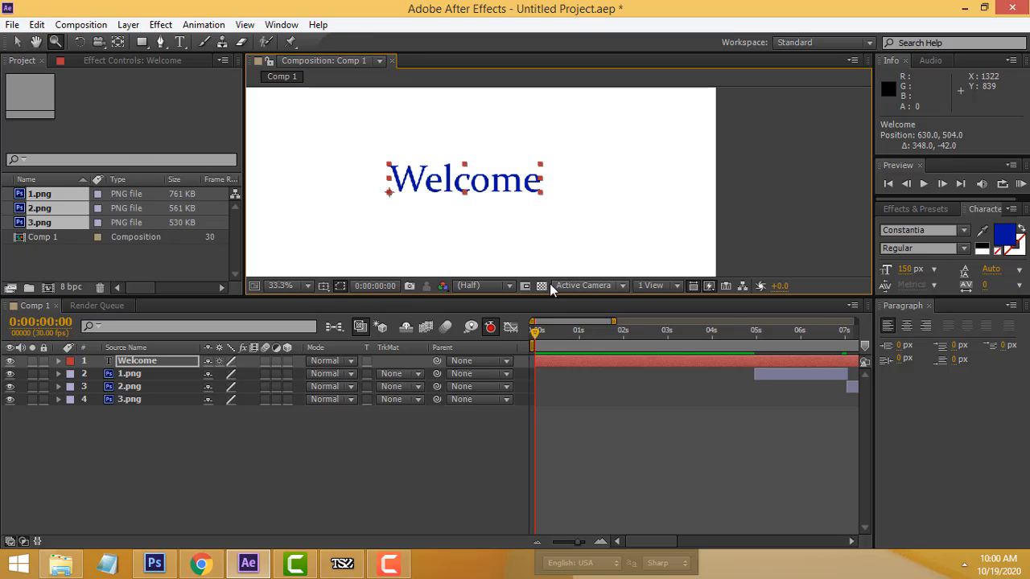
pyautogui.press('v')
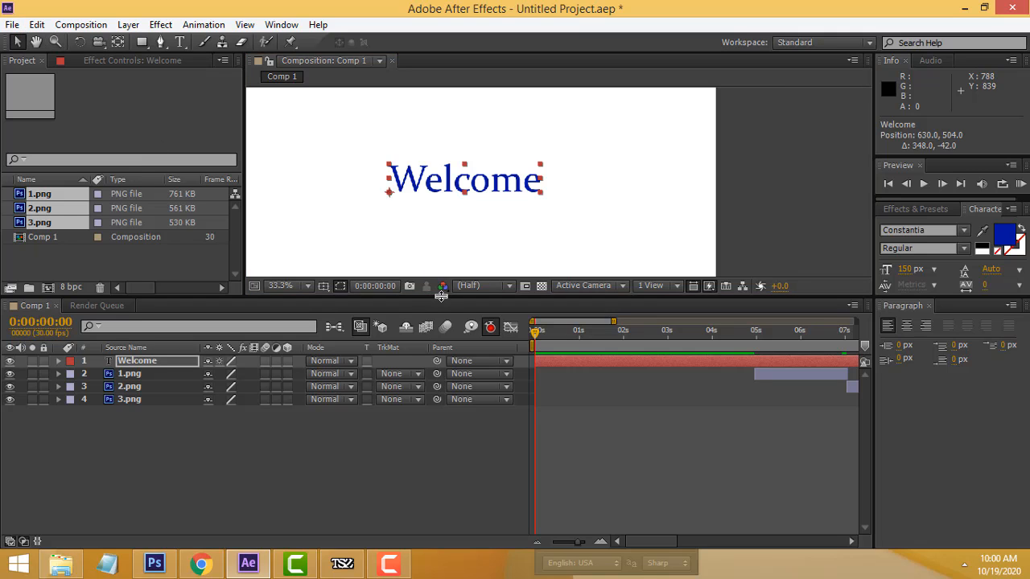
pyautogui.moveTo(442, 296); pyautogui.dragTo(441, 331)
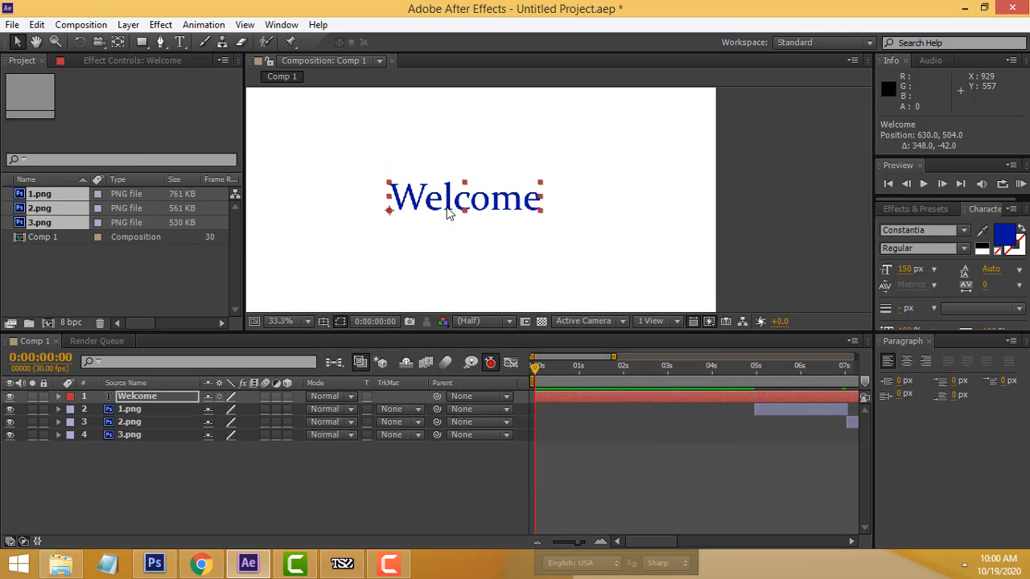
pyautogui.moveTo(489, 214); pyautogui.dragTo(510, 196)
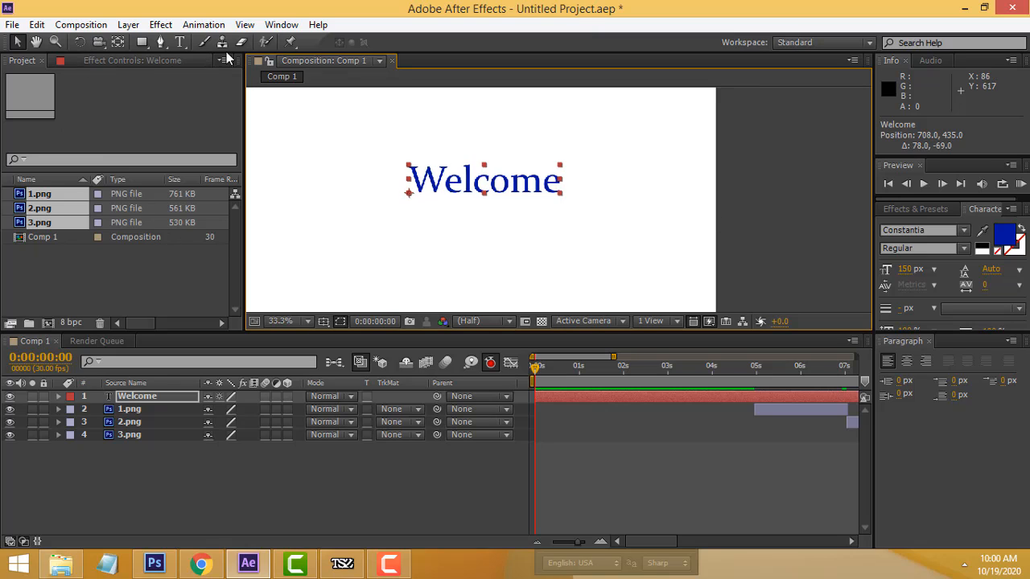
# - Add a second text layer reading "Saree Centre" and place it beneath Welcome at about 594, 615
pyautogui.click(179, 41)
pyautogui.click(354, 243)
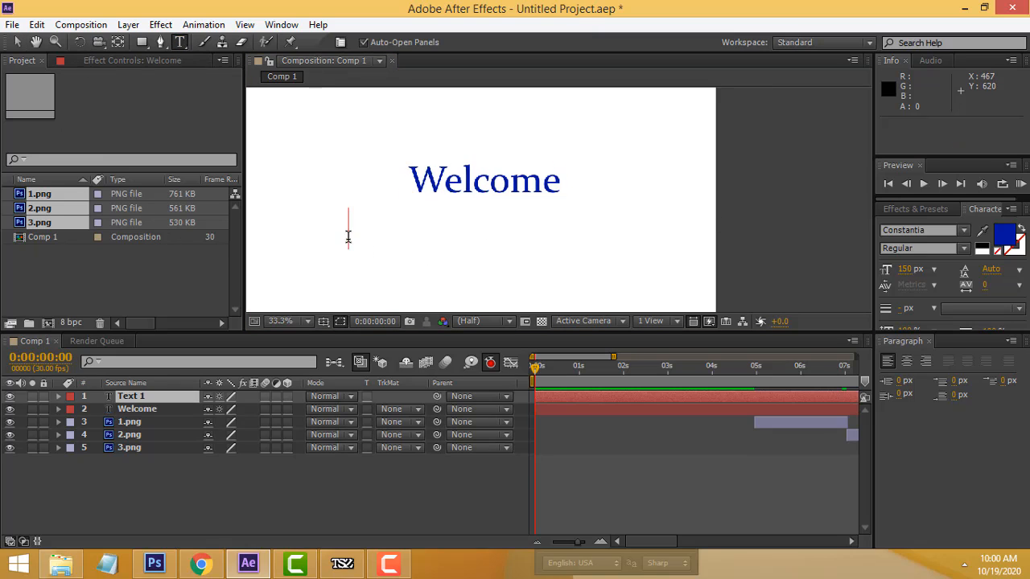
pyautogui.write('Sare')
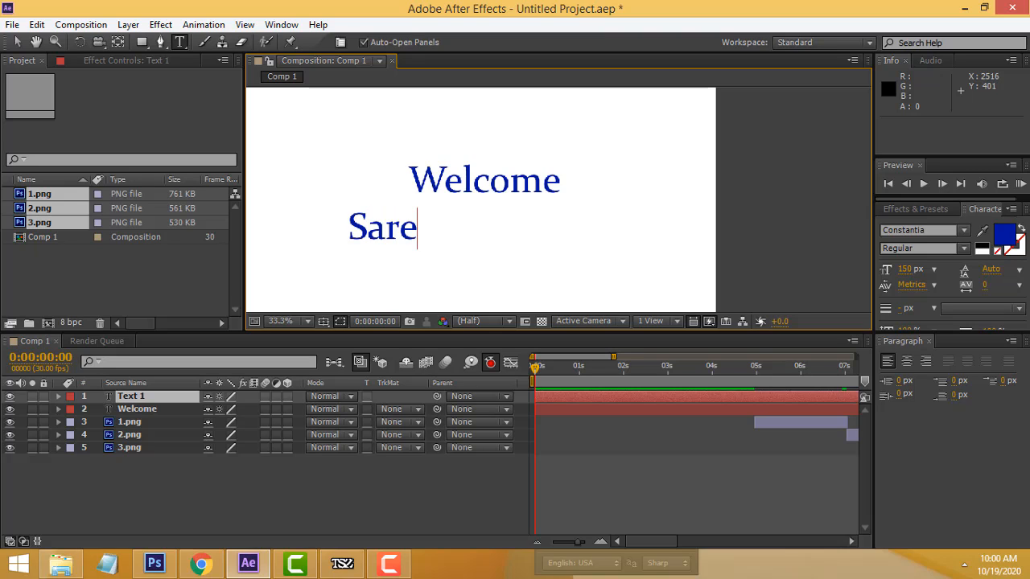
pyautogui.write('e C nt')
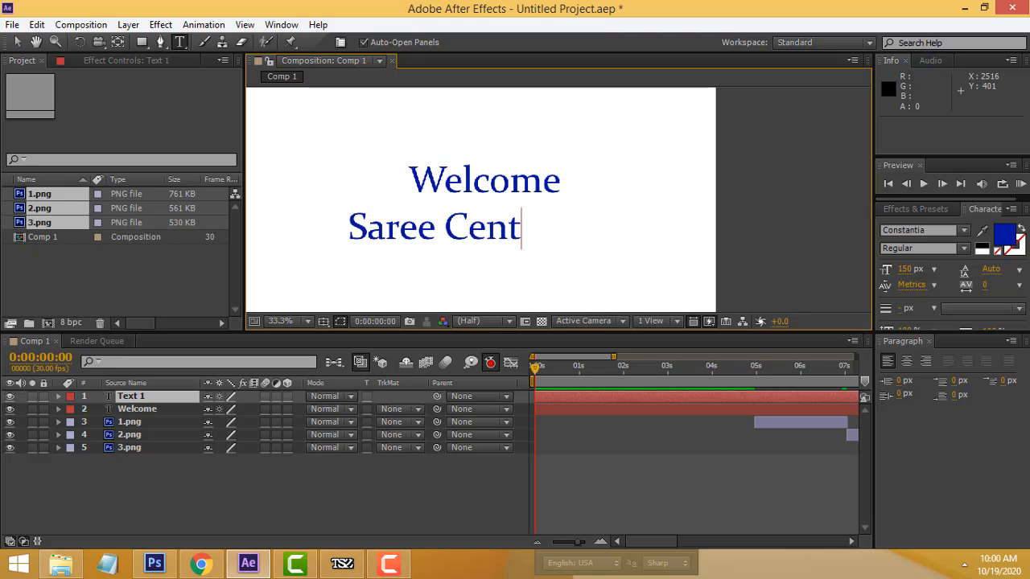
pyautogui.write('re')
pyautogui.click(16, 42)
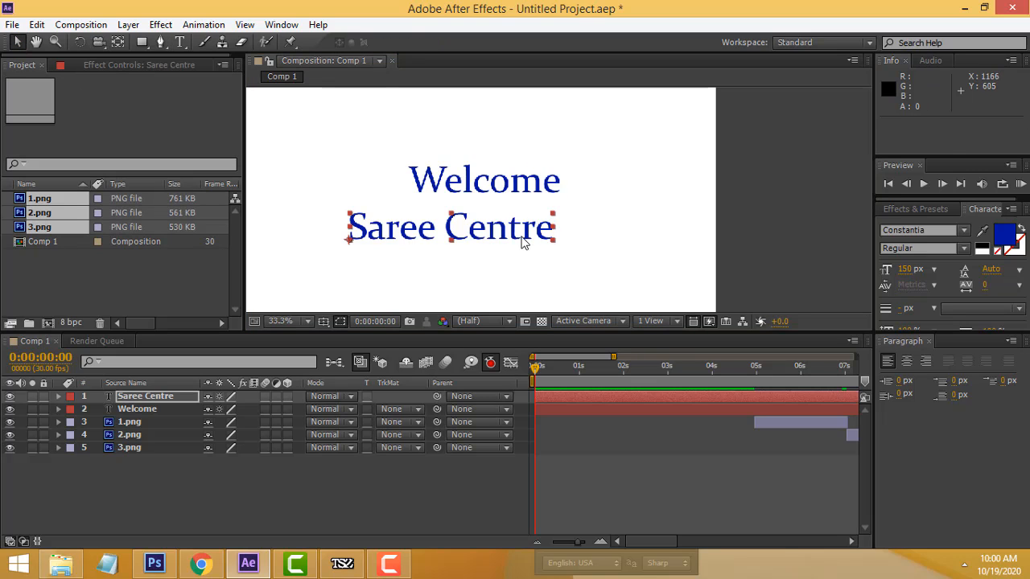
pyautogui.moveTo(523, 243); pyautogui.dragTo(557, 241)
# - Set the font of the Saree Centre text to Comic Sans MS
pyautogui.click(925, 230)
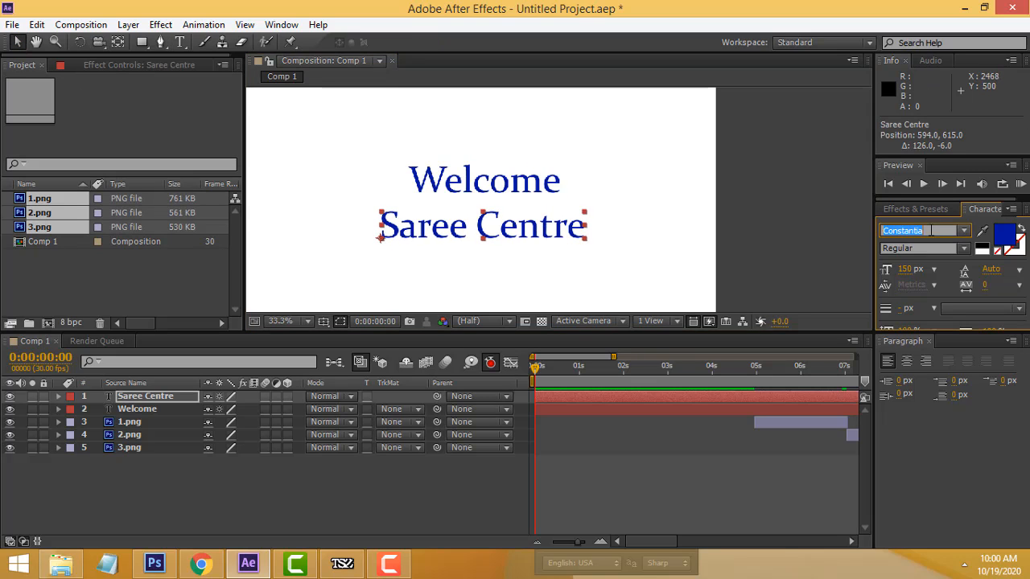
pyautogui.write('Consolas')
pyautogui.press('Up')
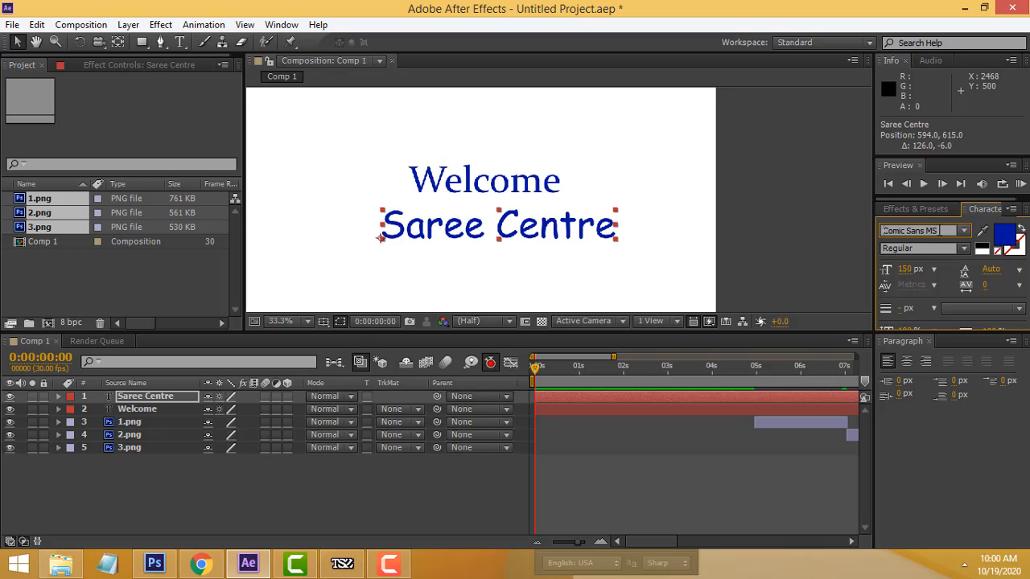
# - Change the Saree Centre text's fill colour to a bright red, about F6003A
pyautogui.click(469, 208)
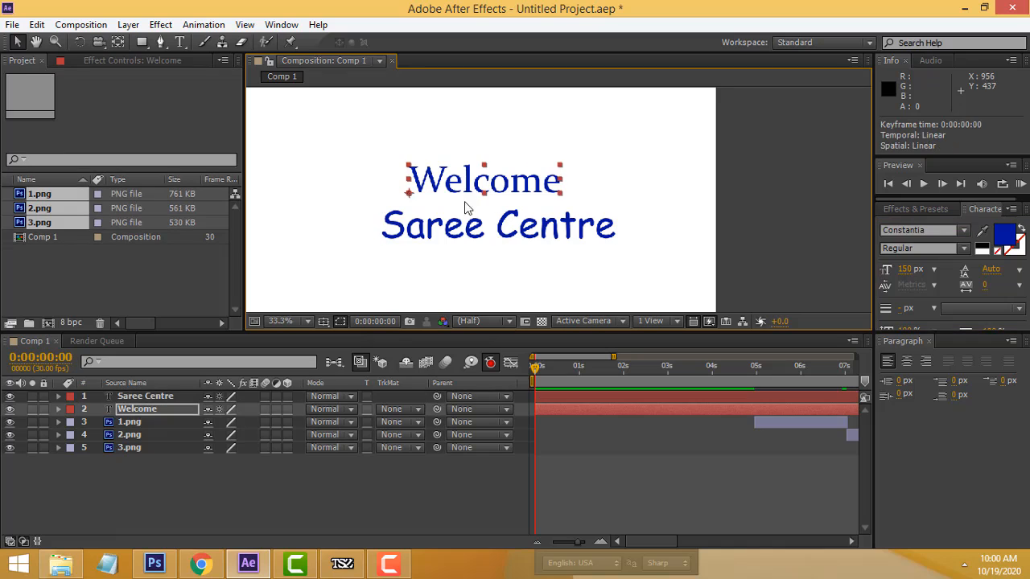
pyautogui.click(462, 231)
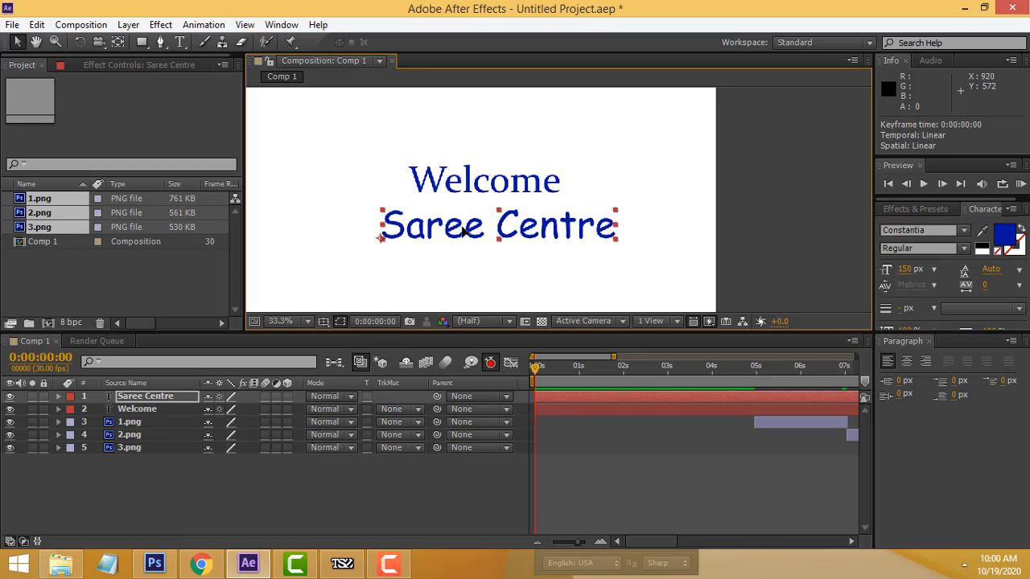
pyautogui.click(1005, 238)
pyautogui.click(546, 194)
pyautogui.moveTo(469, 221); pyautogui.dragTo(528, 193)
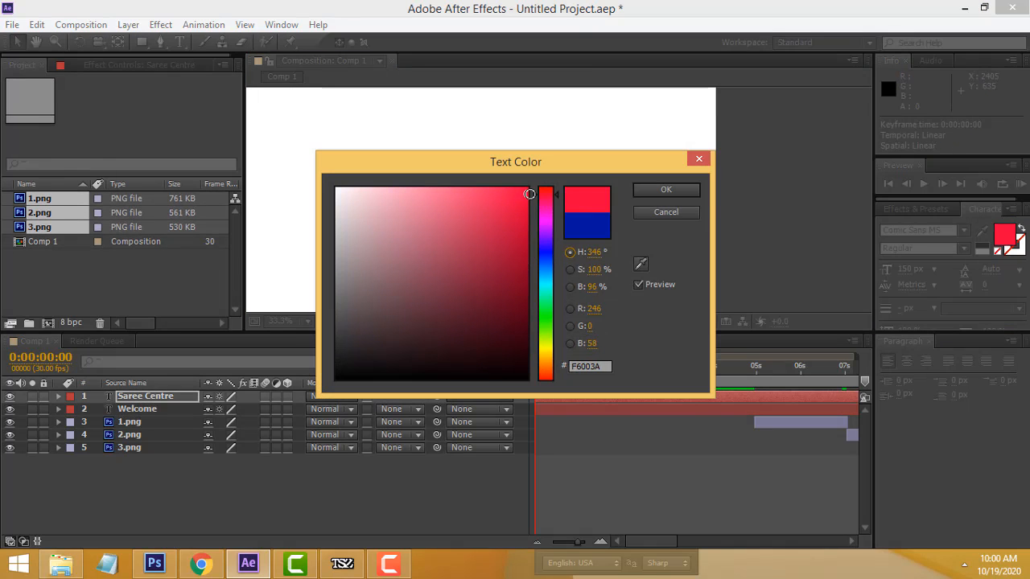
pyautogui.click(676, 192)
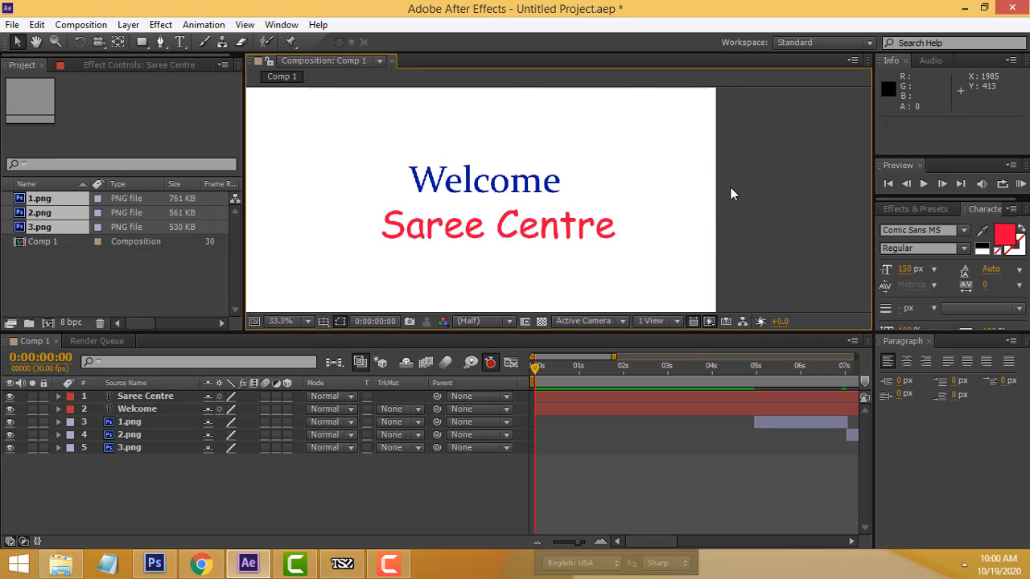
# - Select the Saree Centre layer, search the effects and presets for "text", and return to the start of the list
pyautogui.click(483, 181)
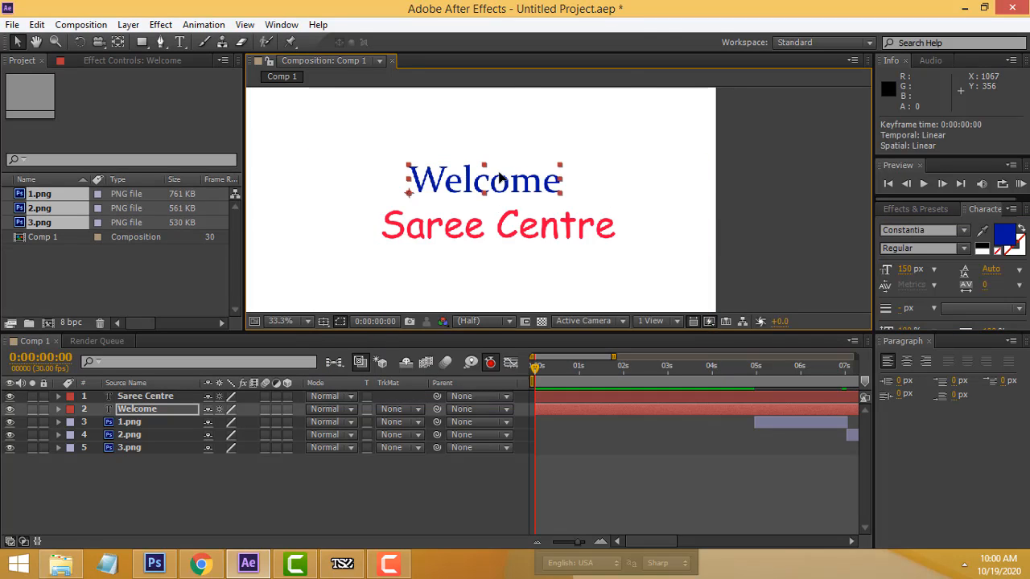
pyautogui.click(507, 241)
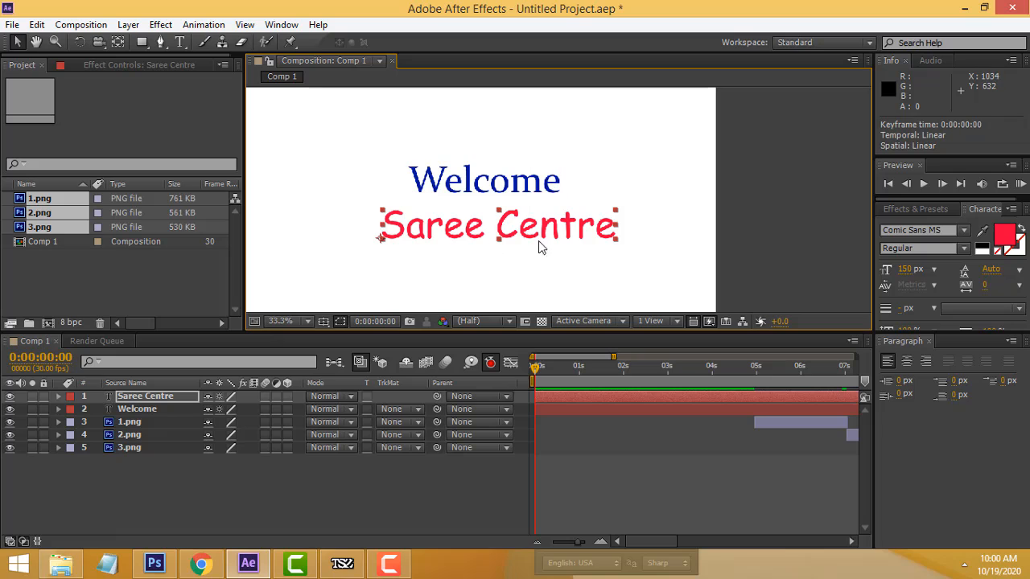
pyautogui.click(901, 209)
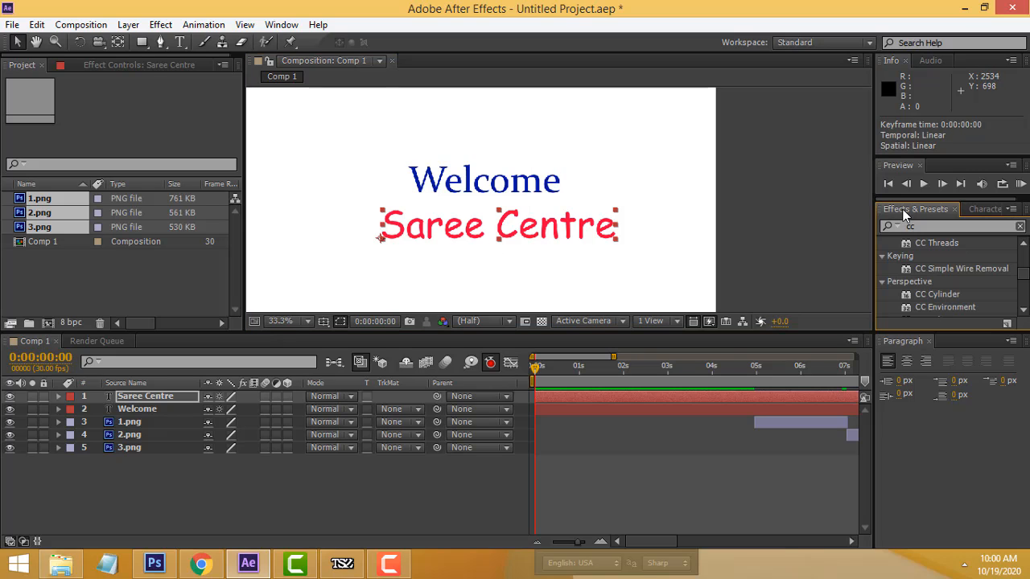
pyautogui.click(945, 227)
pyautogui.write('text')
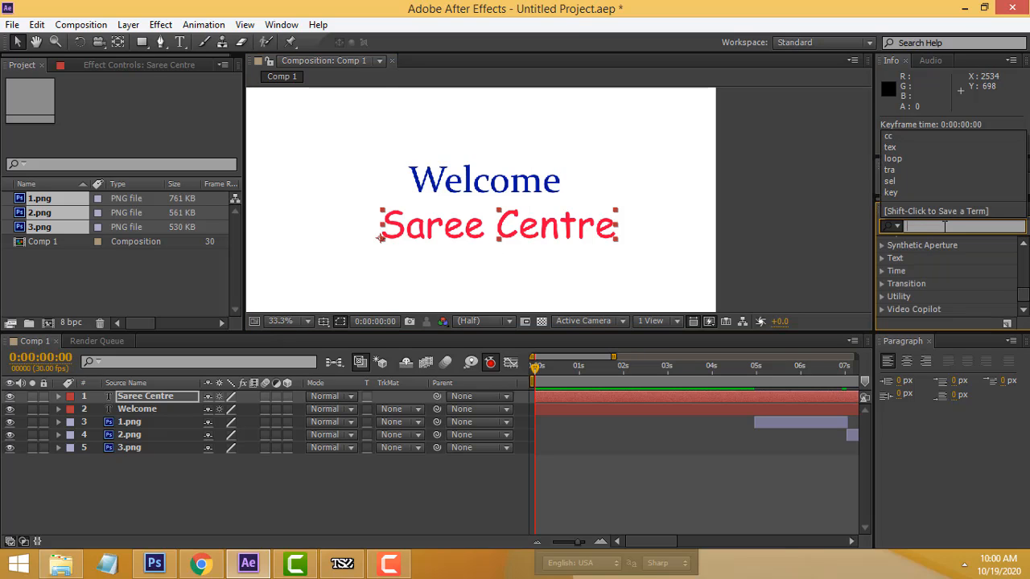
pyautogui.click(1024, 245)
pyautogui.click(1024, 245)
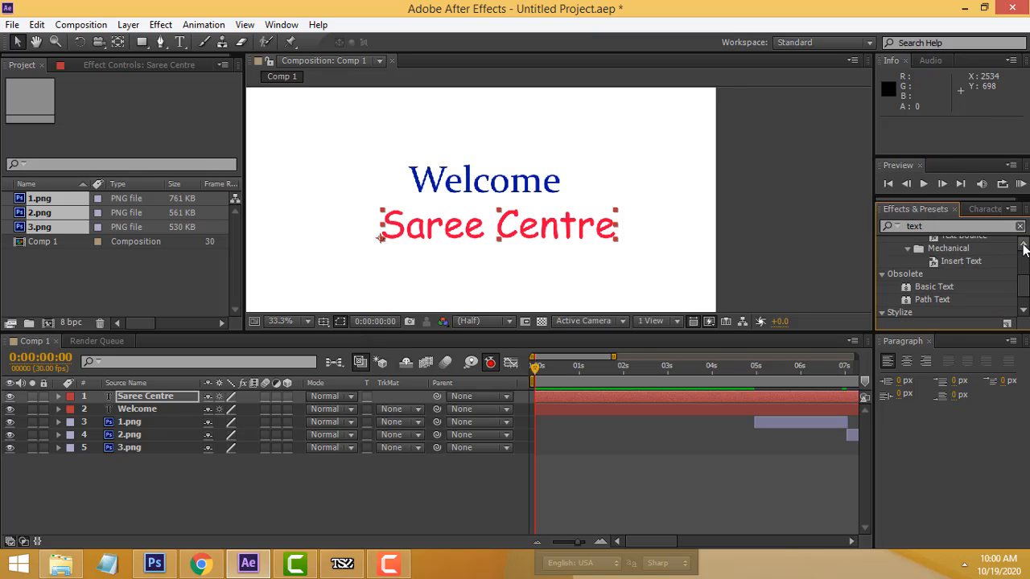
pyautogui.click(1024, 245)
pyautogui.click(1024, 245)
pyautogui.click(1024, 244)
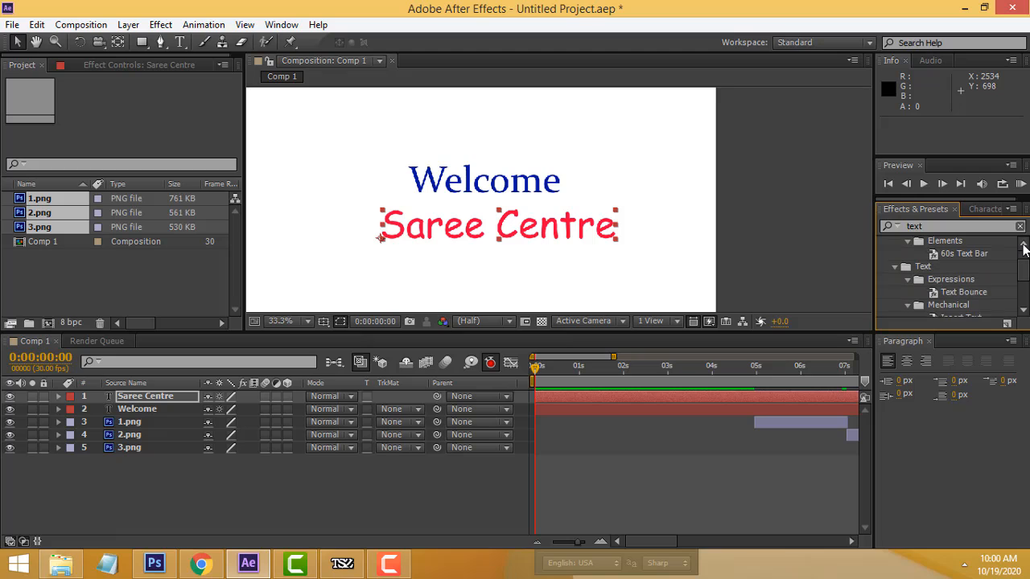
pyautogui.click(1024, 245)
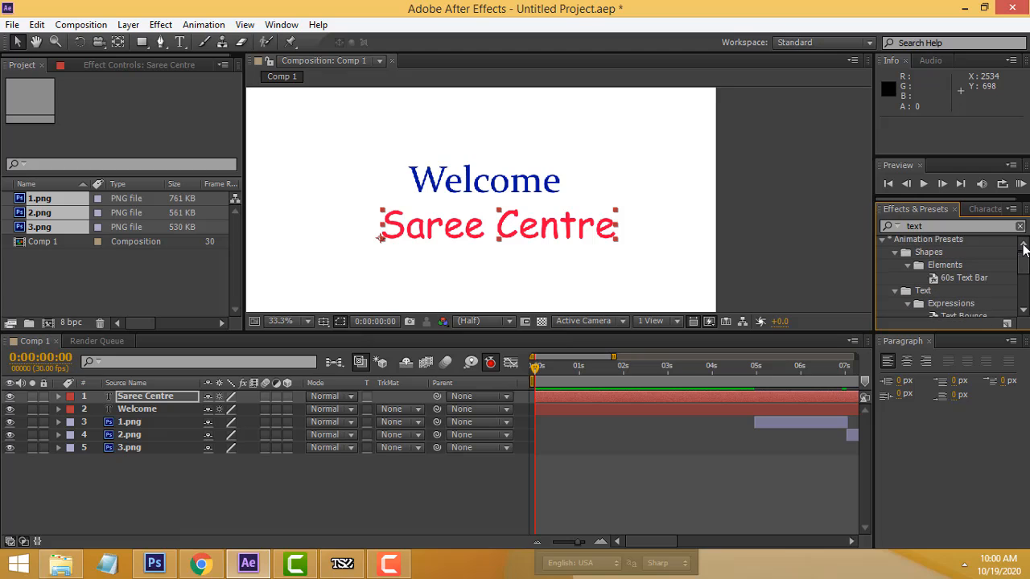
# - Examine the Text animation presets and the other matches for "text", collapsing the Expressions group along the way
pyautogui.click(1023, 310)
pyautogui.click(1023, 310)
pyautogui.click(1023, 310)
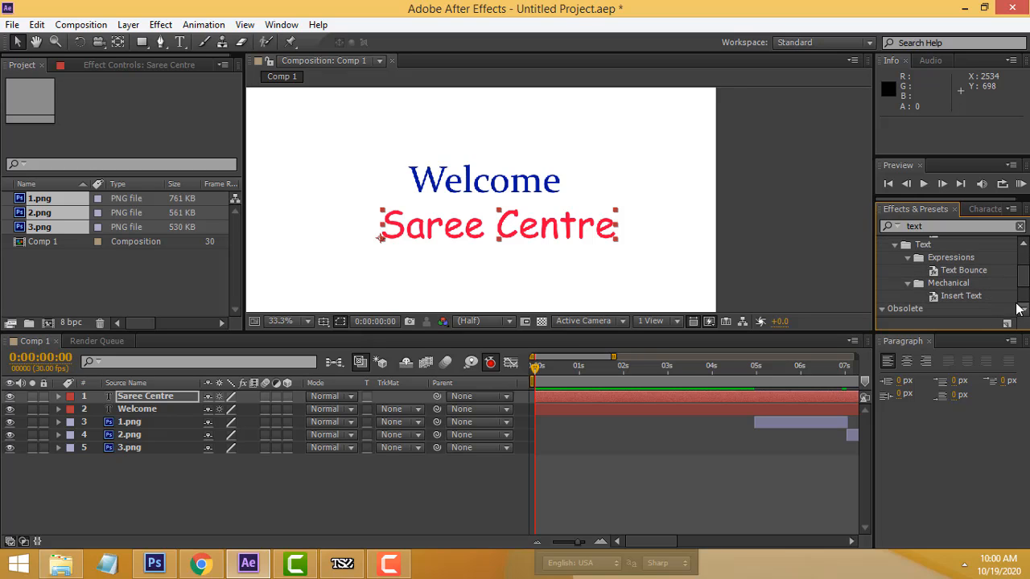
pyautogui.click(905, 257)
pyautogui.click(905, 257)
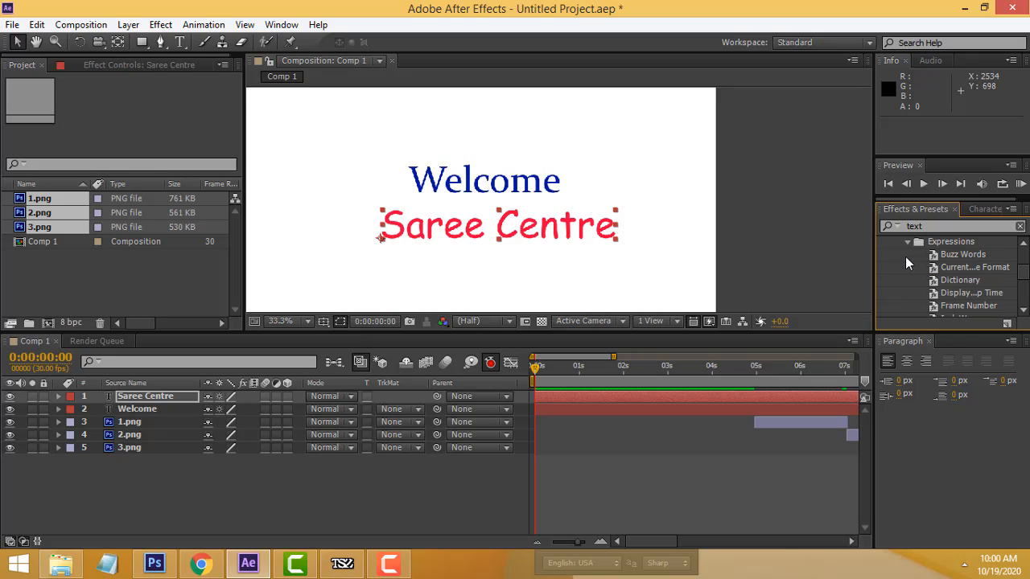
pyautogui.click(908, 242)
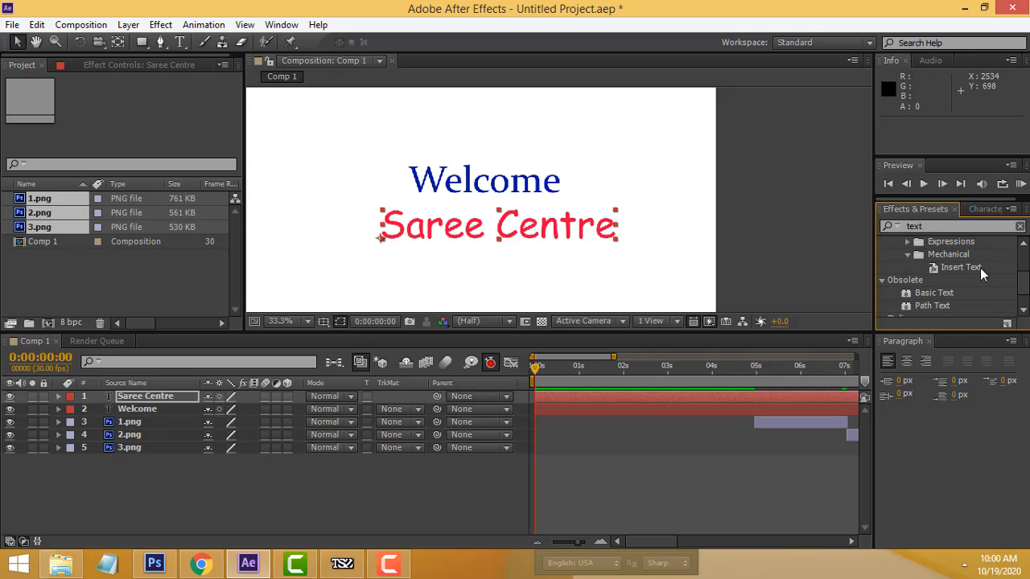
pyautogui.click(1023, 312)
pyautogui.click(1023, 311)
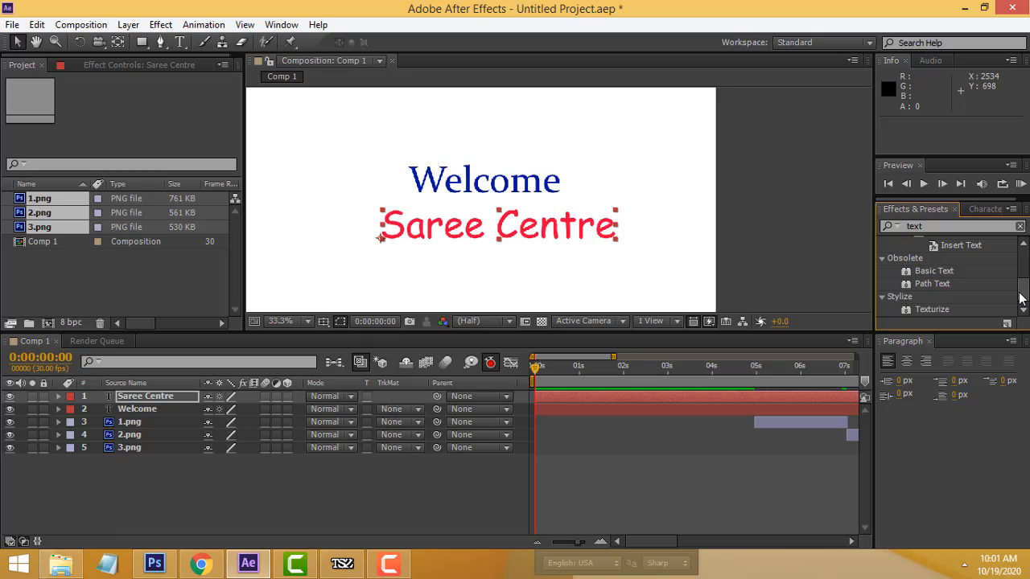
pyautogui.moveTo(1022, 298); pyautogui.dragTo(1023, 251)
# - Search the effects and presets for "te" and apply the Chasing Strokes preset from the Fill and Stroke group to the Saree Centre text
pyautogui.click(951, 226)
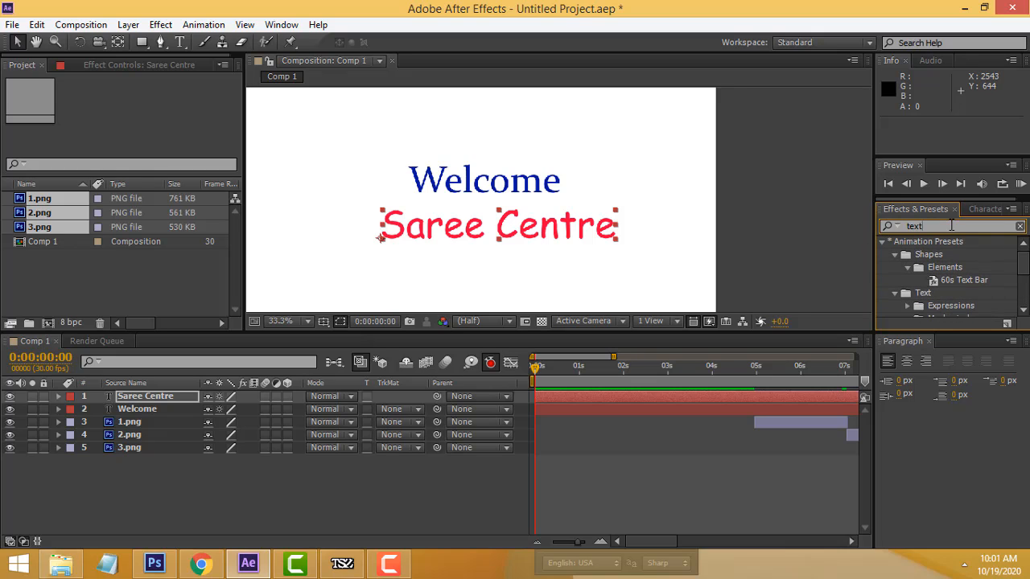
pyautogui.press('BackSpace')
pyautogui.press('BackSpace')
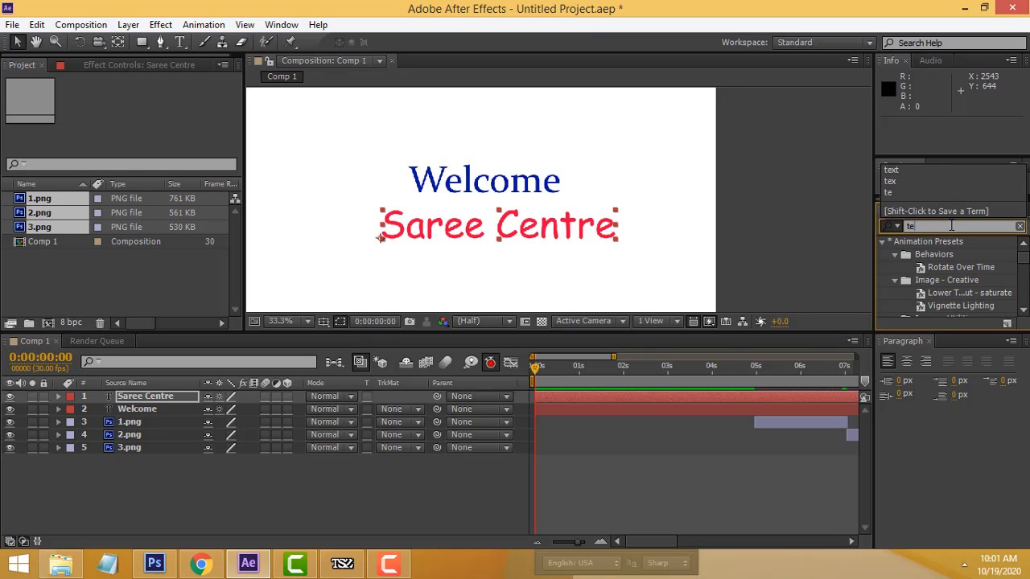
pyautogui.click(1023, 310)
pyautogui.click(1023, 310)
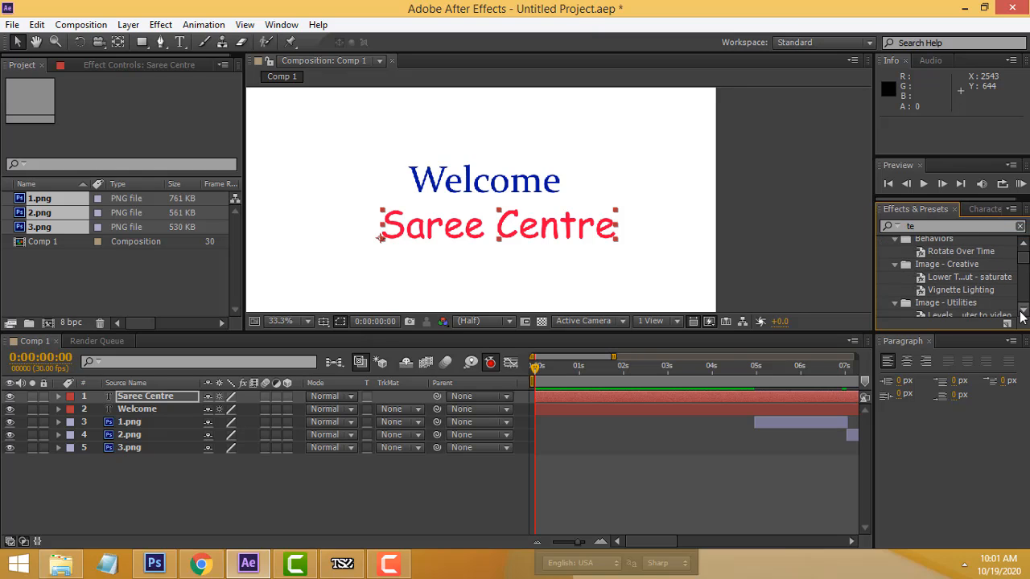
pyautogui.click(1023, 311)
pyautogui.moveTo(1020, 316); pyautogui.dragTo(1023, 311)
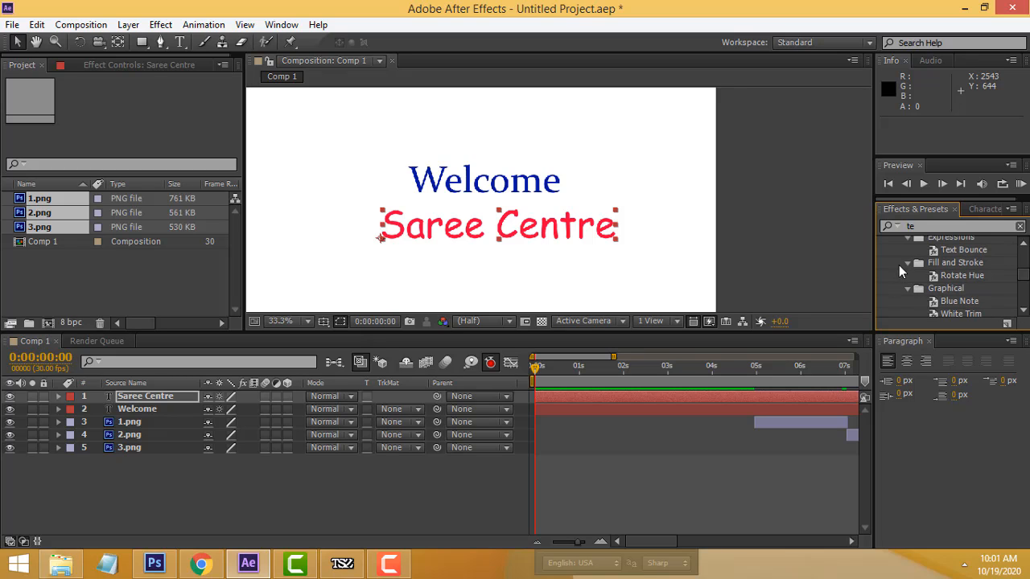
pyautogui.click(908, 262)
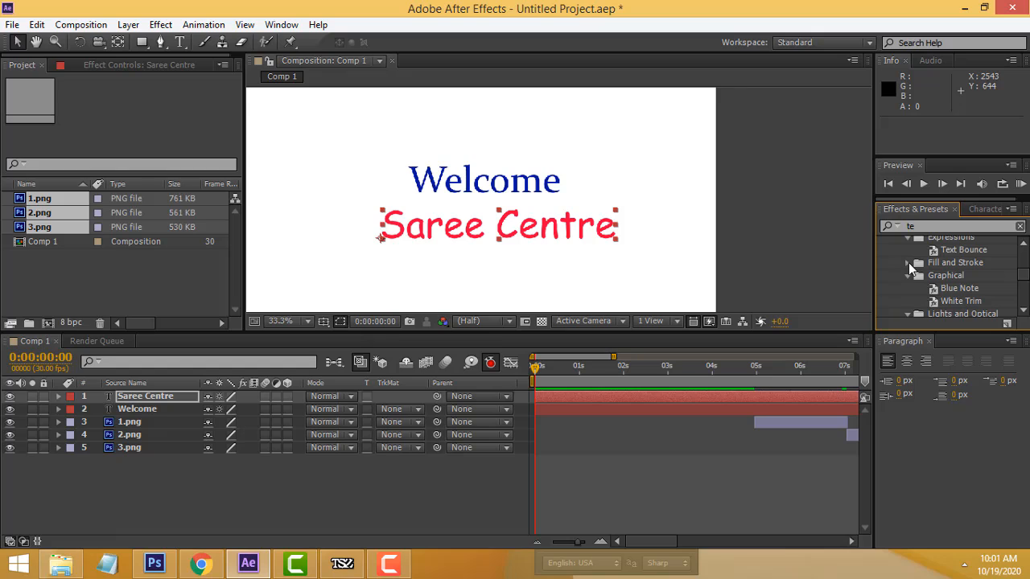
pyautogui.click(906, 263)
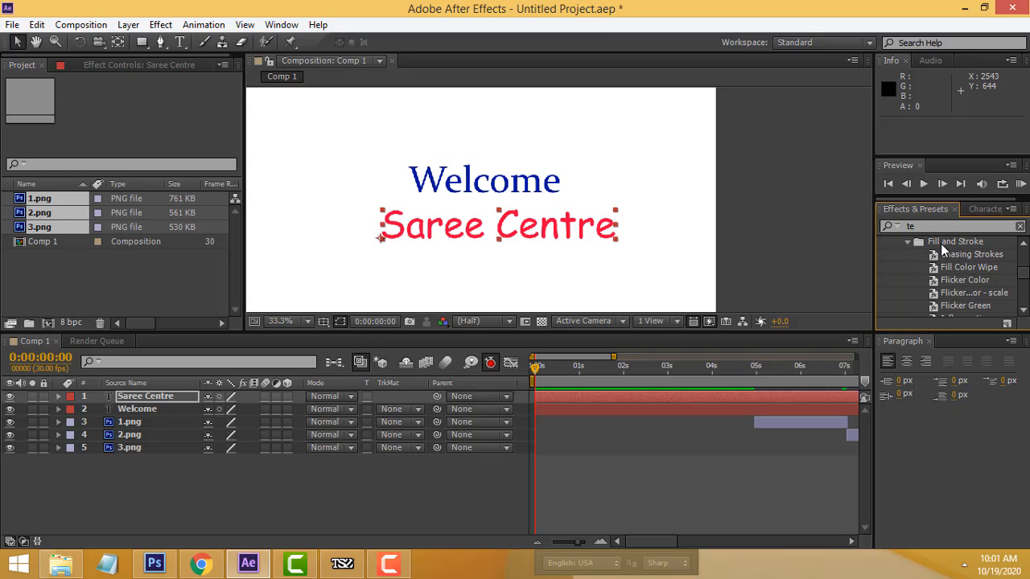
pyautogui.click(952, 255)
pyautogui.moveTo(957, 256)
pyautogui.mouseDown()
pyautogui.moveTo(530, 233)
pyautogui.moveTo(540, 237)
pyautogui.mouseUp()
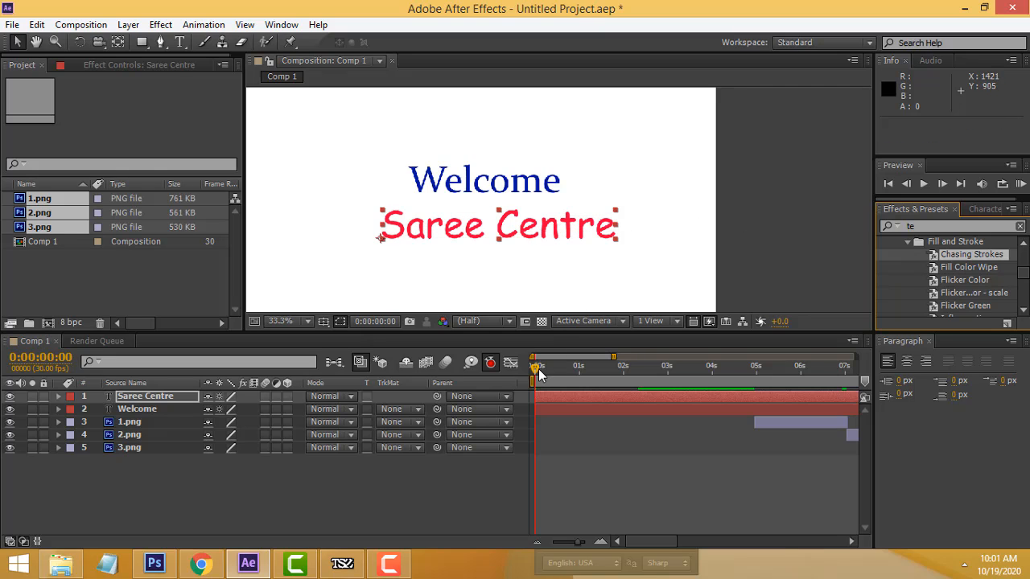
# - Trim the ends of the Welcome and Saree Centre layers to just before 5 seconds, about where 1.png starts
pyautogui.moveTo(661, 537); pyautogui.dragTo(870, 532)
pyautogui.moveTo(850, 397); pyautogui.dragTo(610, 397)
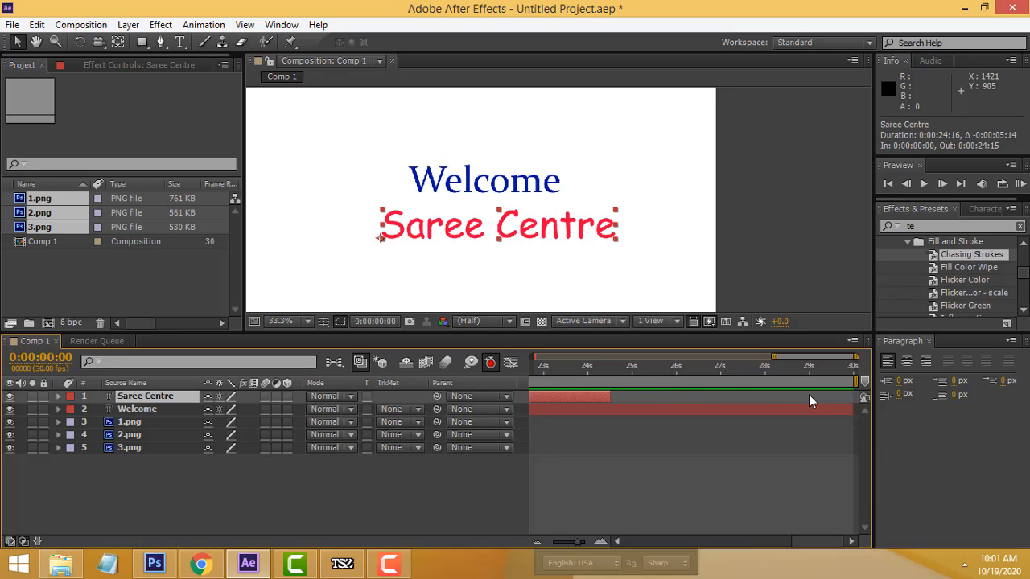
pyautogui.moveTo(847, 411); pyautogui.dragTo(753, 409)
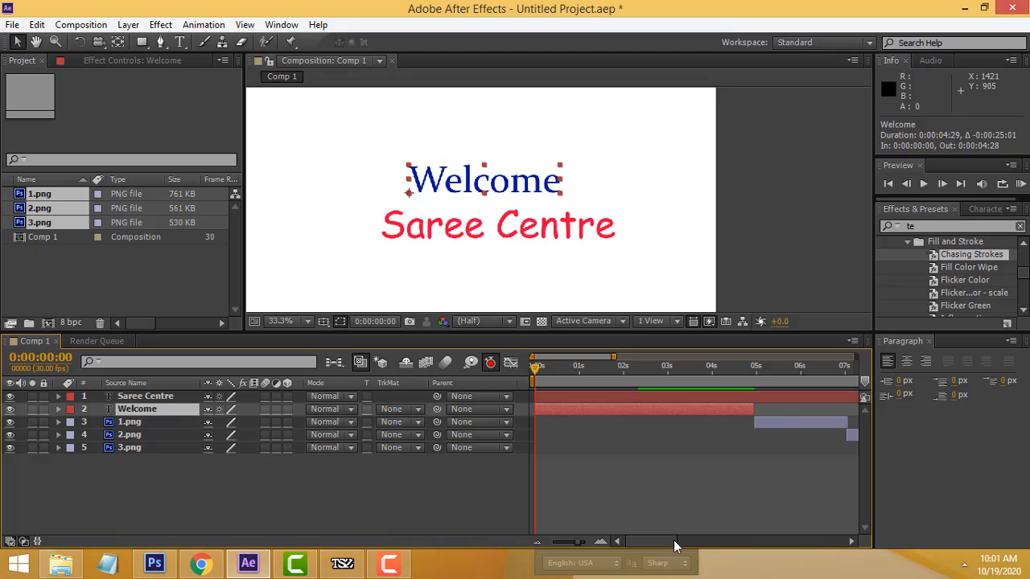
pyautogui.moveTo(673, 539); pyautogui.dragTo(841, 541)
pyautogui.moveTo(615, 395); pyautogui.dragTo(750, 391)
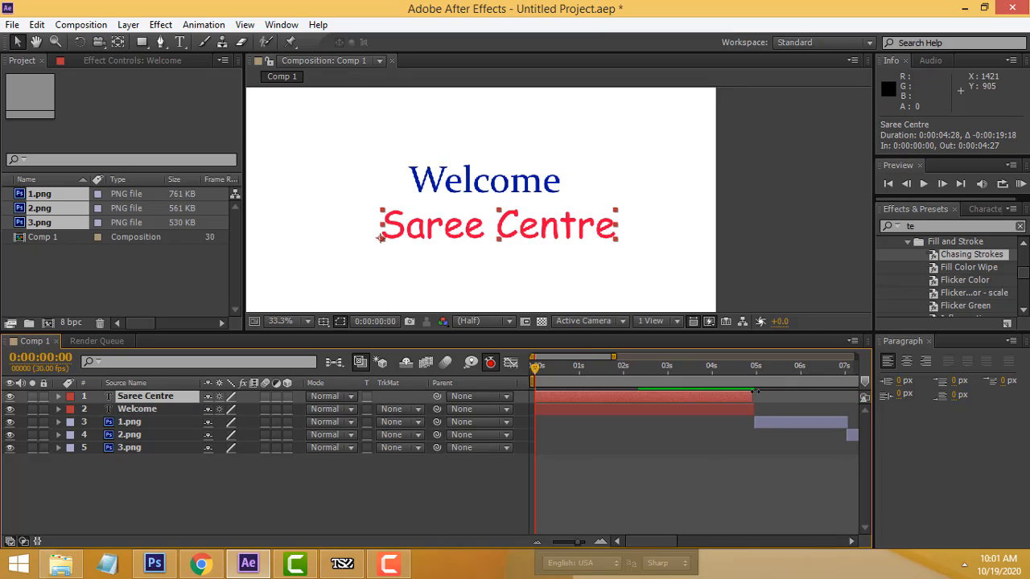
# - Preview the Saree Centre text animation from the start of the composition
pyautogui.moveTo(535, 368); pyautogui.dragTo(584, 370)
pyautogui.press('space')
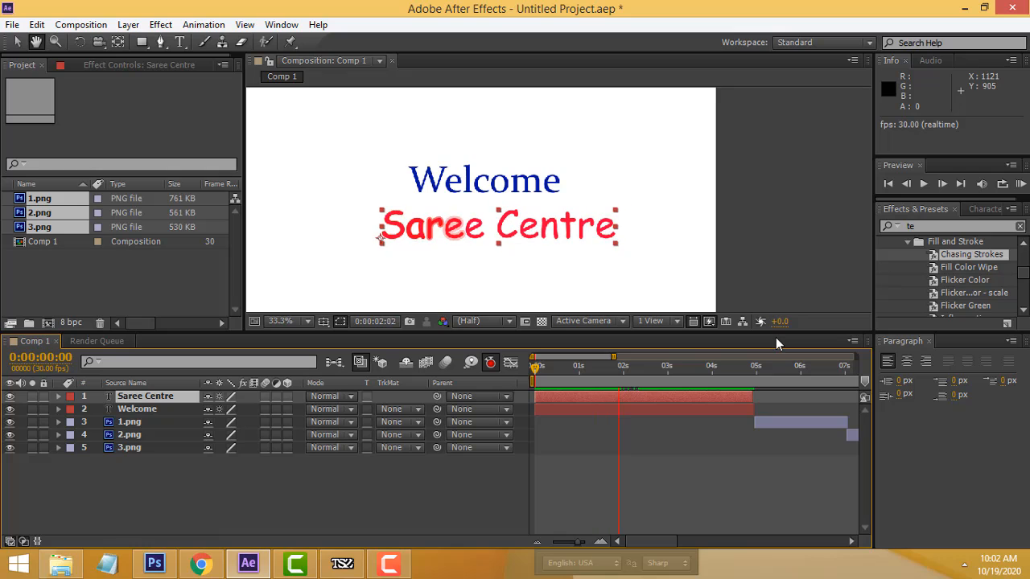
pyautogui.press('space')
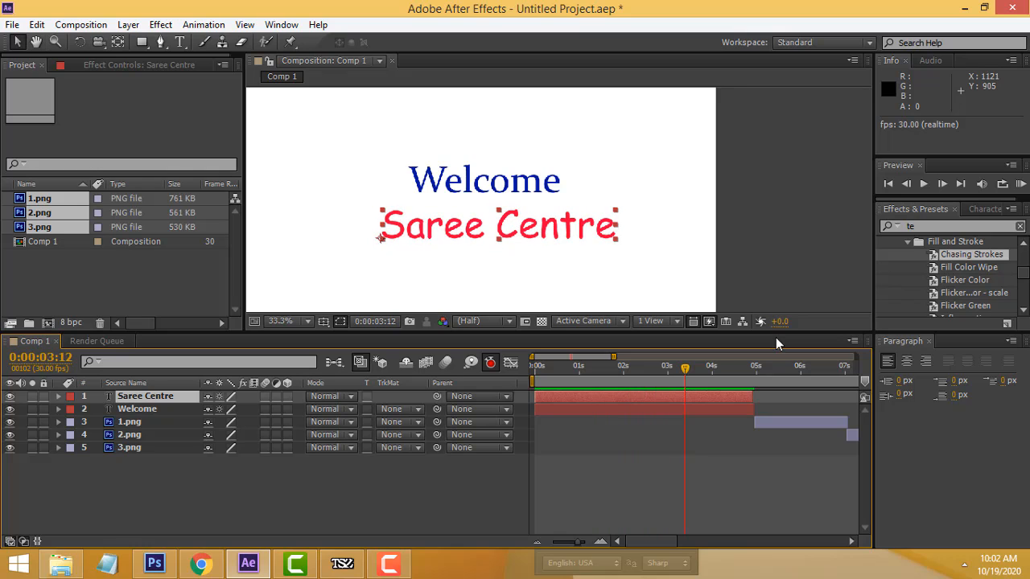
# - Select the Welcome text layer and apply the Fill effect from the Generate group
pyautogui.click(476, 182)
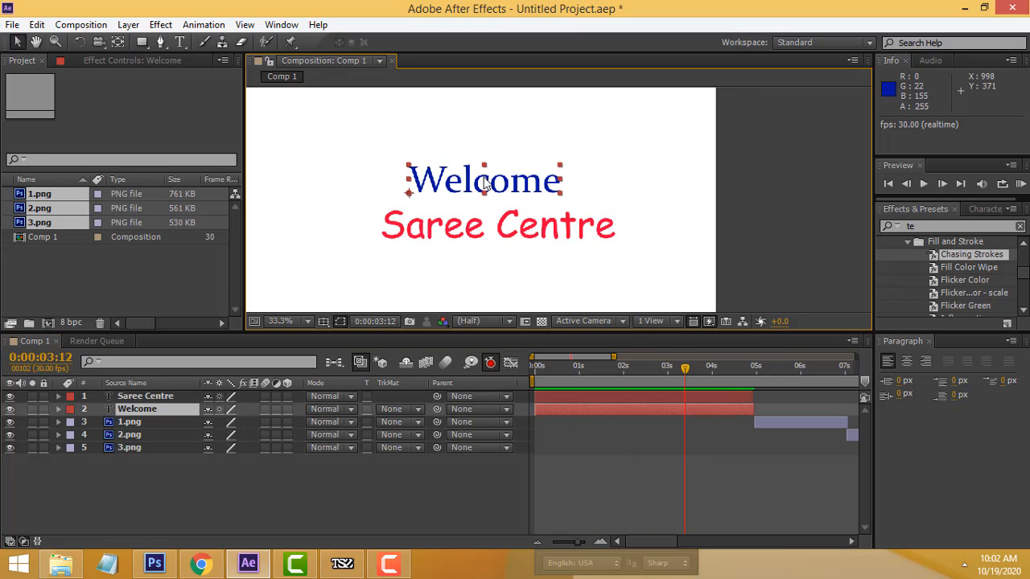
pyautogui.click(1024, 244)
pyautogui.click(1024, 244)
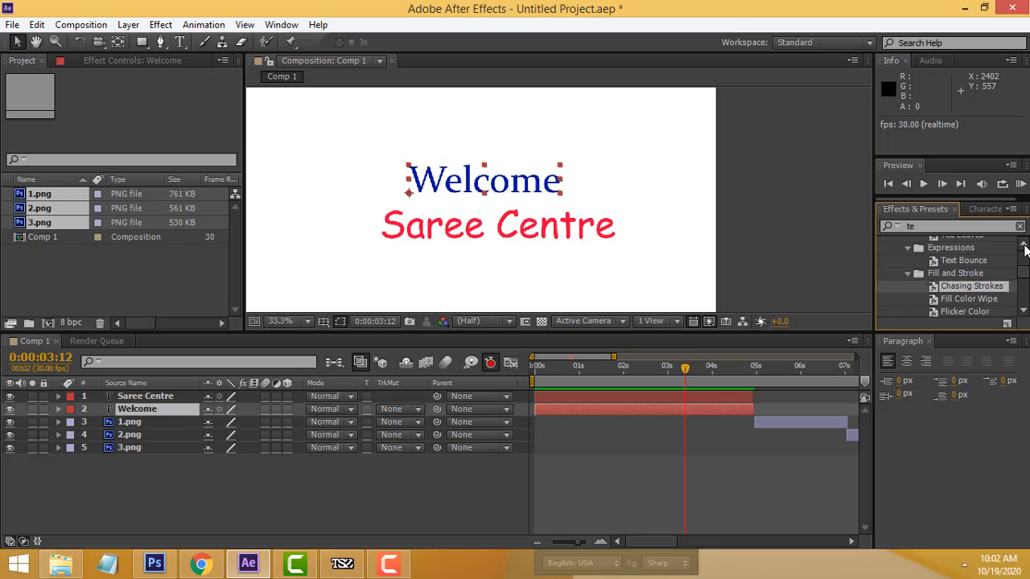
pyautogui.click(1024, 244)
pyautogui.click(511, 187)
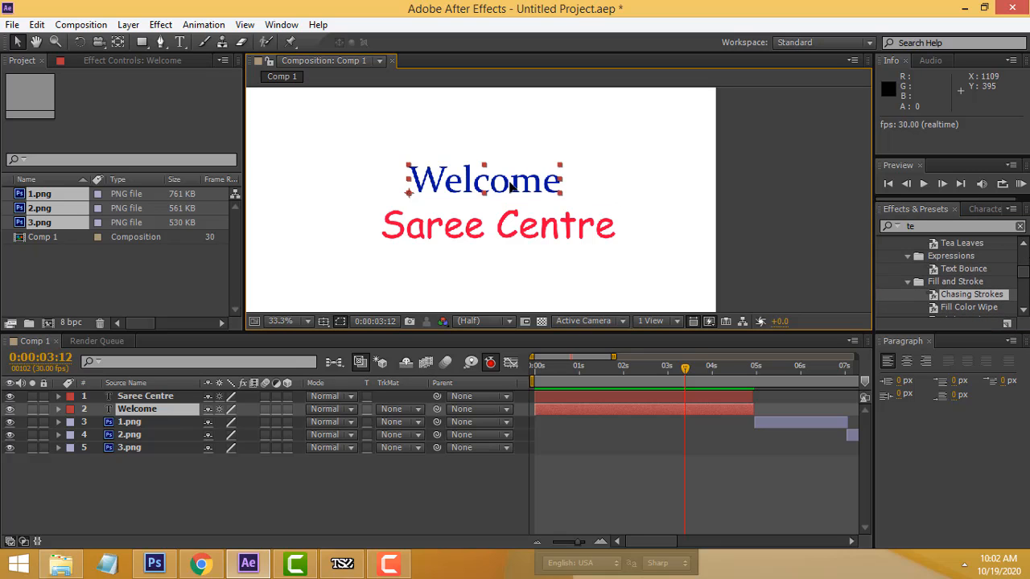
pyautogui.click(752, 180)
pyautogui.click(464, 186)
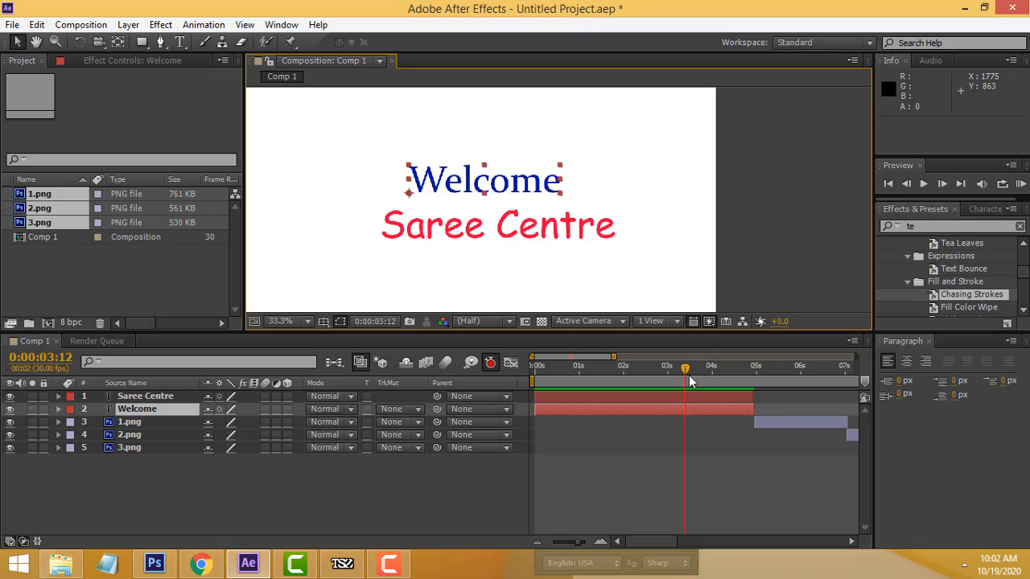
pyautogui.click(159, 25)
pyautogui.moveTo(280, 187)
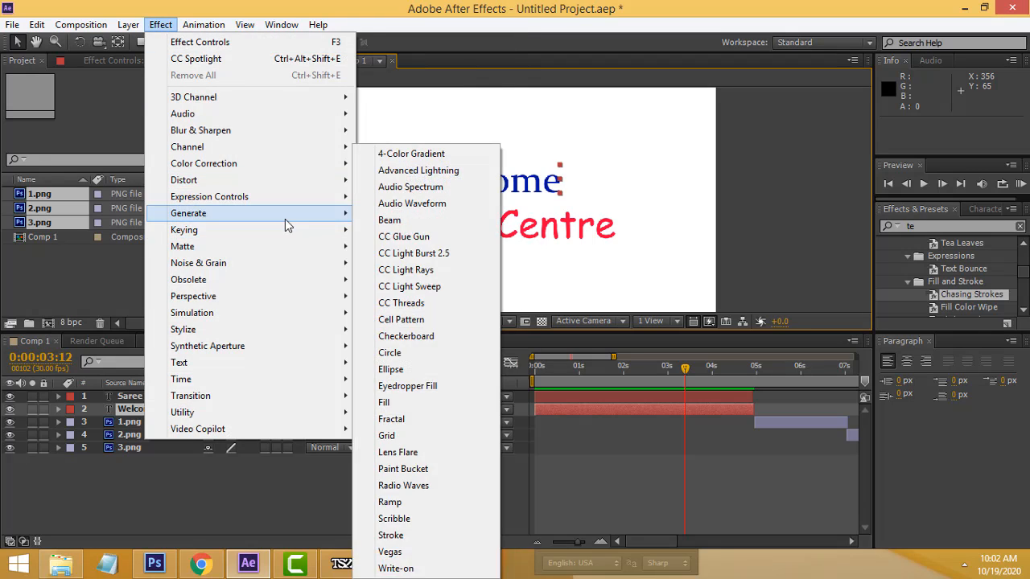
pyautogui.moveTo(304, 221)
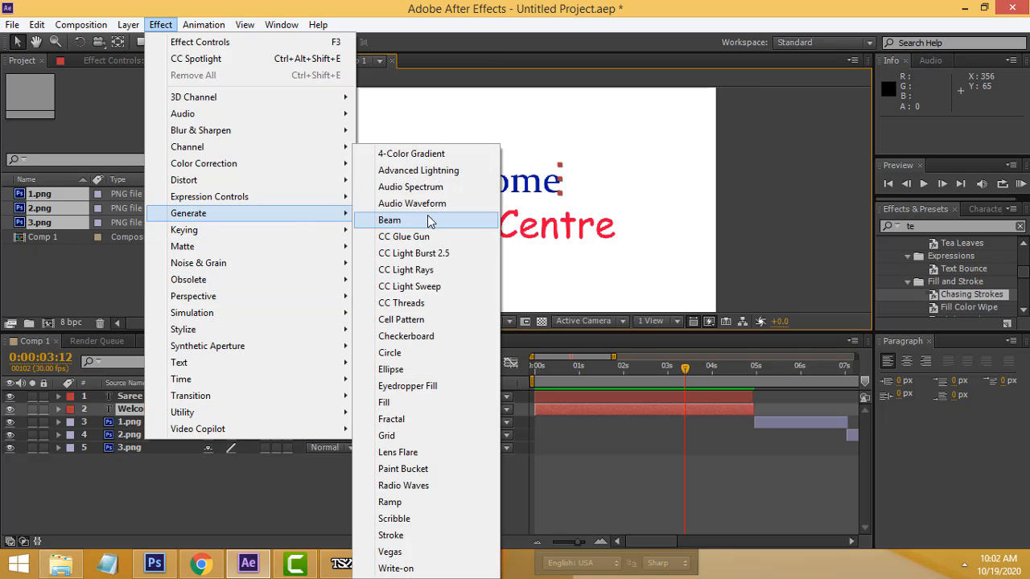
pyautogui.click(443, 403)
# - At the start of the timeline, expand the Welcome layer's Fill effect and add a first keyframe for its Color
pyautogui.moveTo(686, 371); pyautogui.dragTo(452, 363)
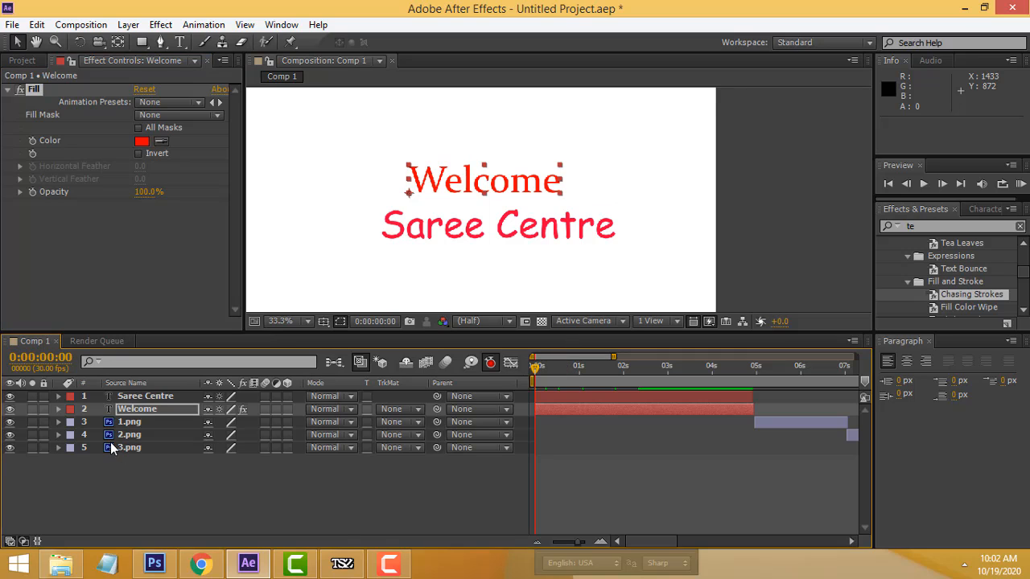
pyautogui.click(58, 409)
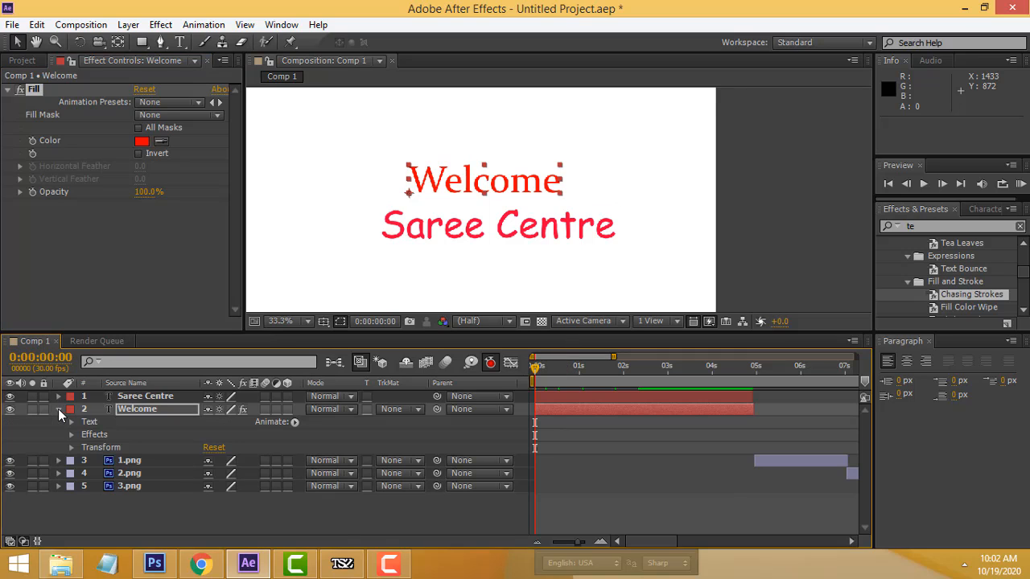
pyautogui.click(71, 422)
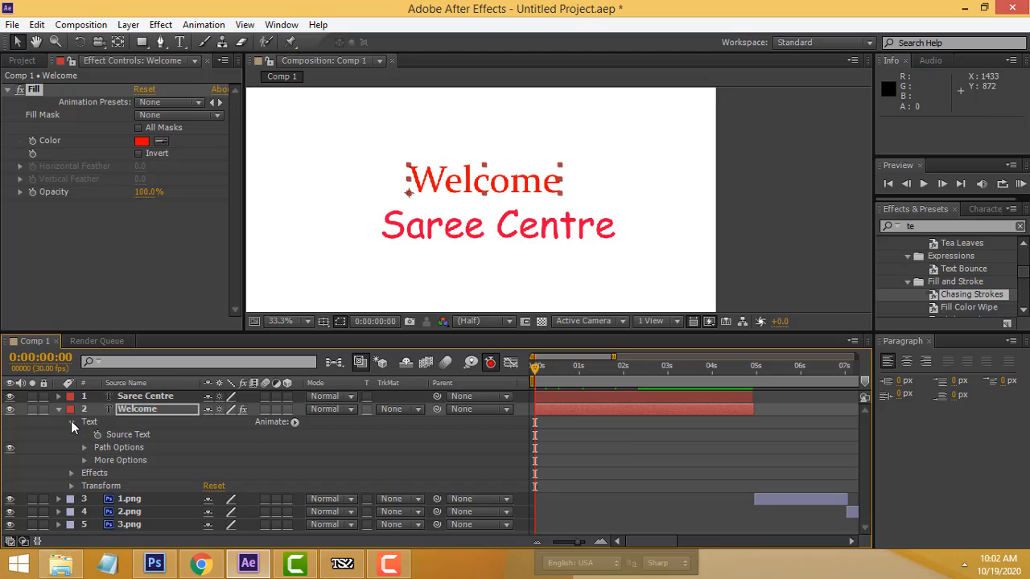
pyautogui.click(71, 422)
pyautogui.click(72, 434)
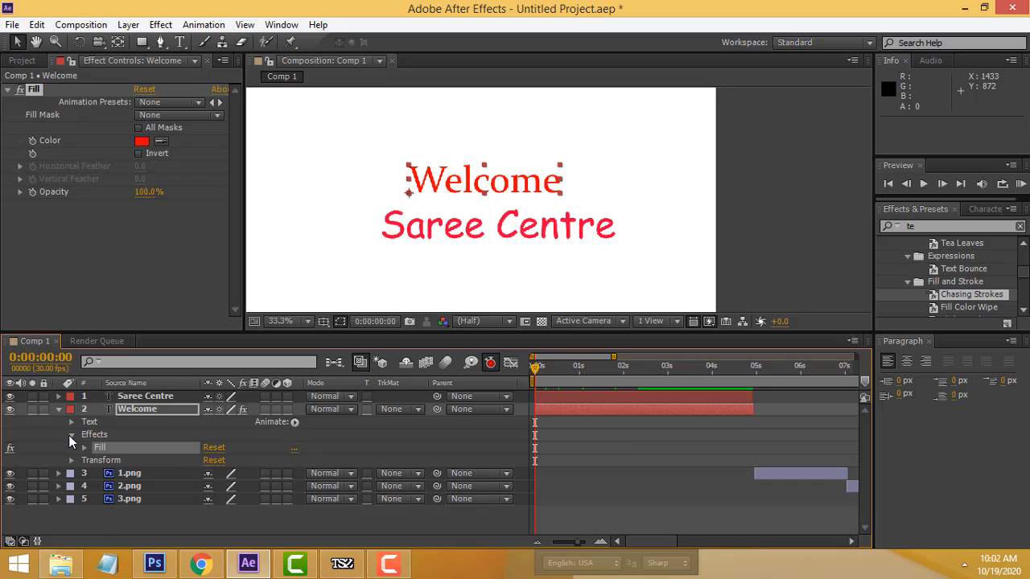
pyautogui.click(84, 448)
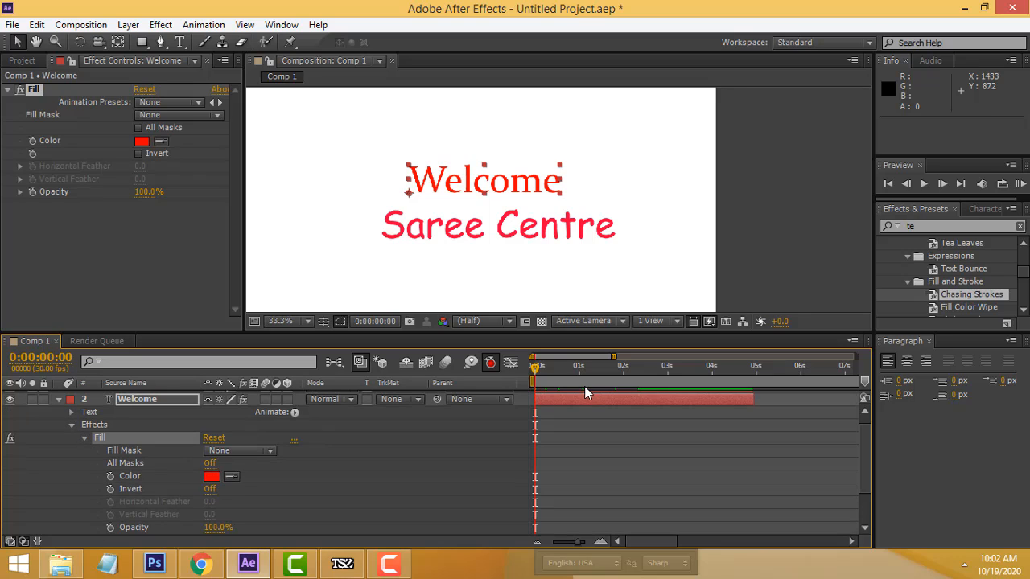
pyautogui.click(110, 477)
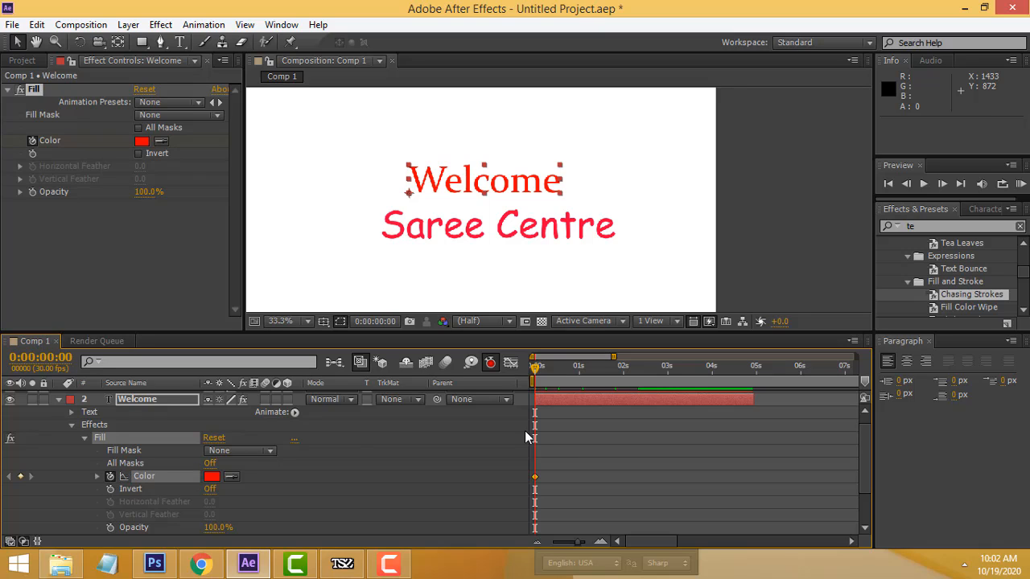
# - At 0:00:01:28, keyframe the Welcome layer's Fill Color to a bright blue, 0037E9
pyautogui.moveTo(536, 370); pyautogui.dragTo(619, 381)
pyautogui.click(212, 477)
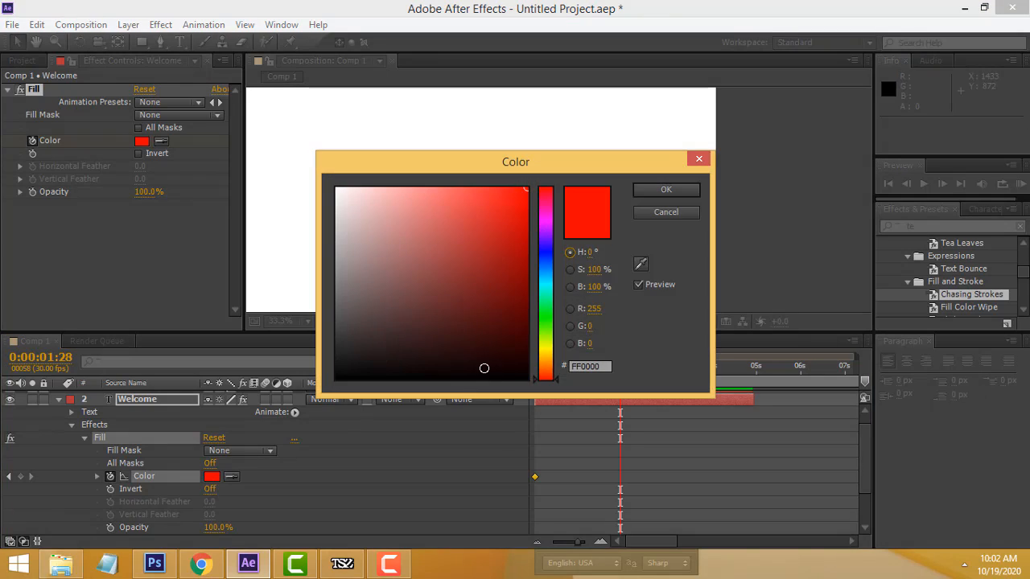
pyautogui.click(547, 258)
pyautogui.moveTo(515, 244); pyautogui.dragTo(527, 203)
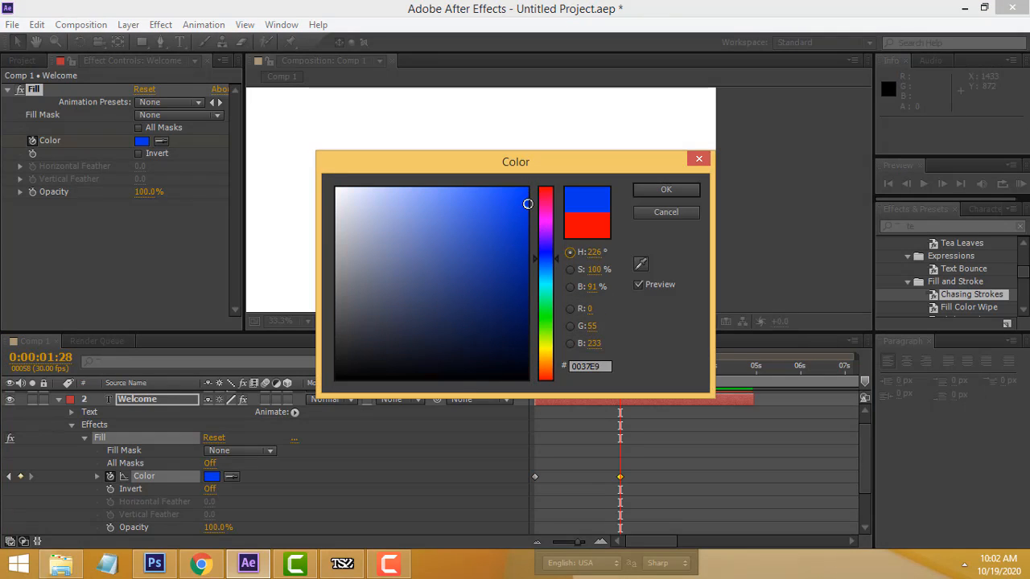
pyautogui.click(665, 190)
# - At 0:00:04:14, keyframe the Welcome layer's Fill Color to a green, first 00E98F and then the darker 05A567
pyautogui.moveTo(620, 367); pyautogui.dragTo(732, 368)
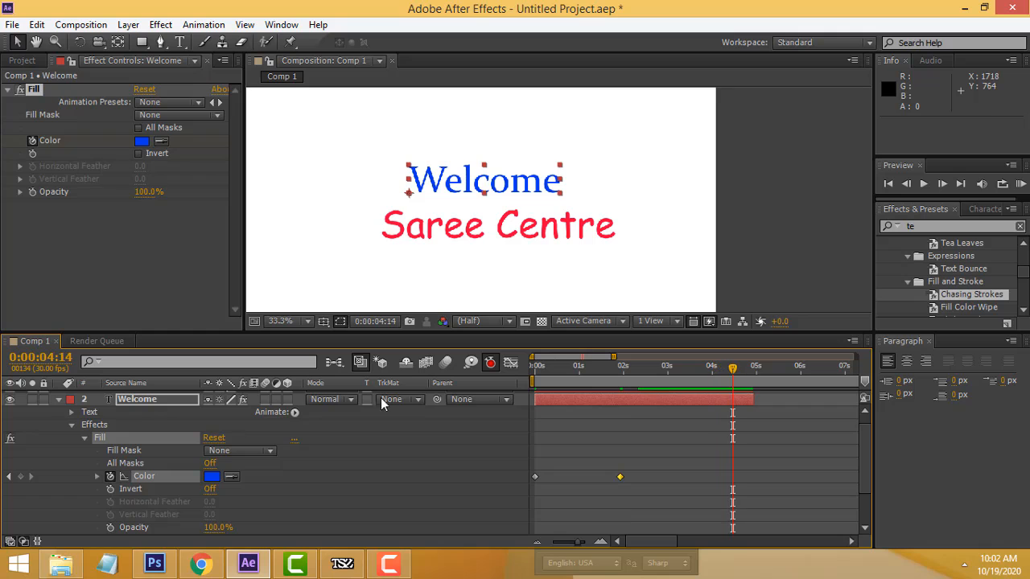
pyautogui.click(211, 476)
pyautogui.click(546, 296)
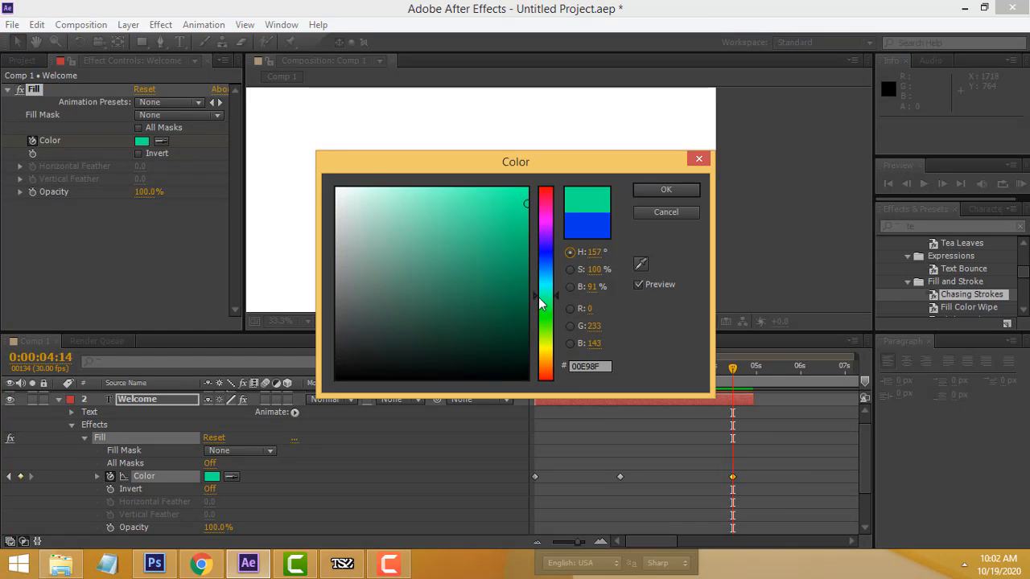
pyautogui.click(651, 193)
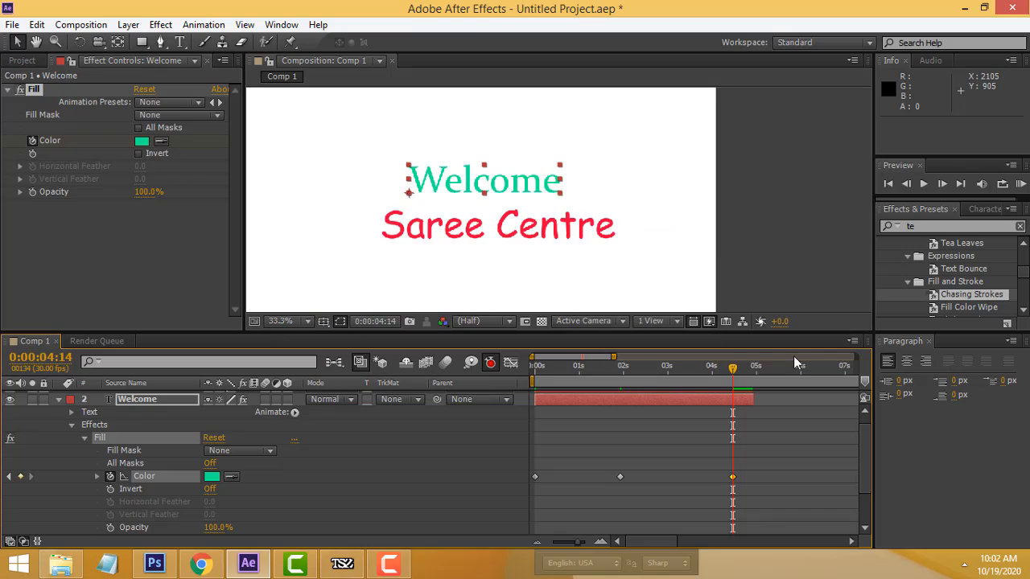
pyautogui.click(211, 476)
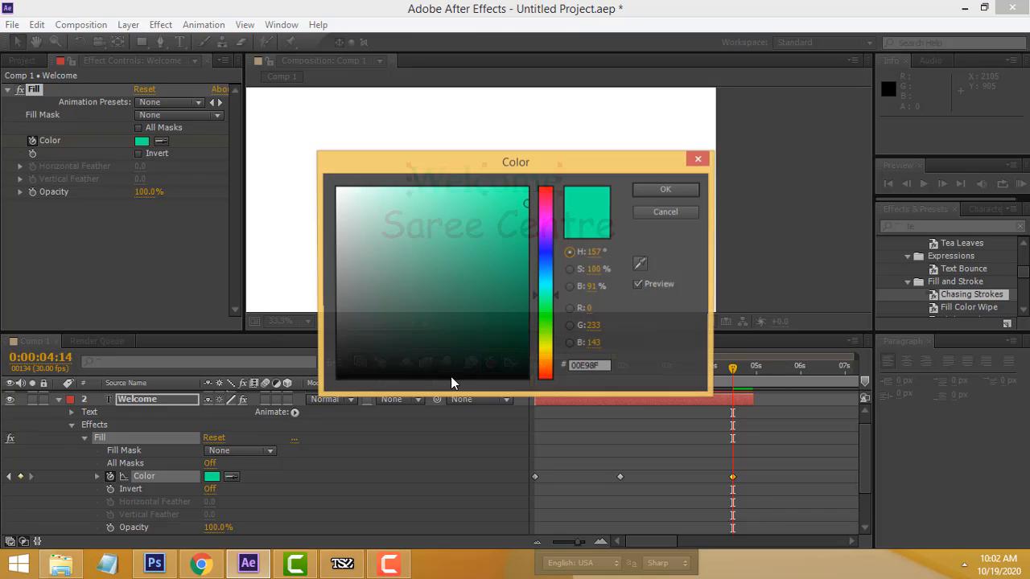
pyautogui.moveTo(524, 273)
pyautogui.mouseDown()
pyautogui.moveTo(524, 246)
pyautogui.moveTo(522, 255)
pyautogui.mouseUp()
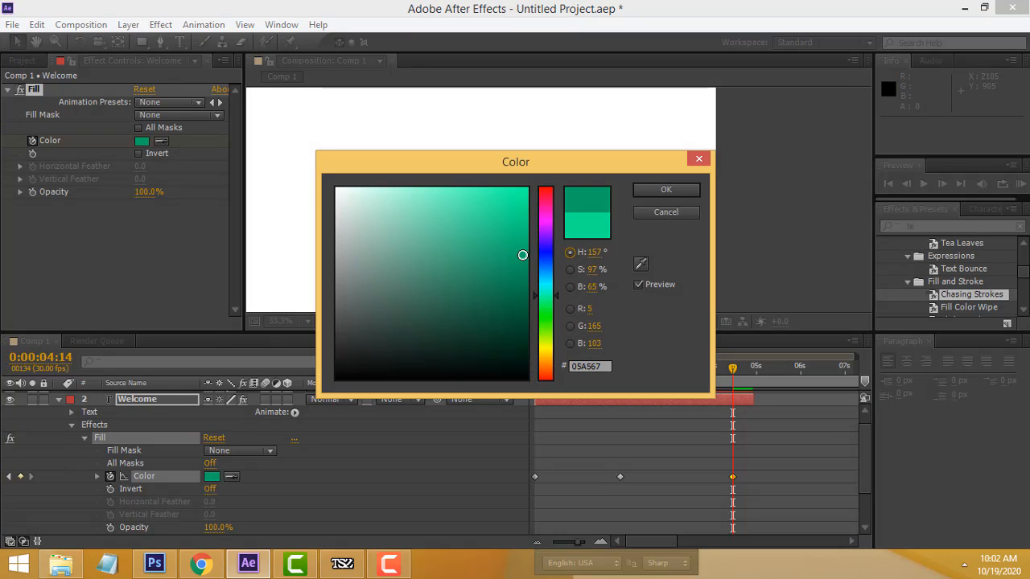
pyautogui.click(670, 191)
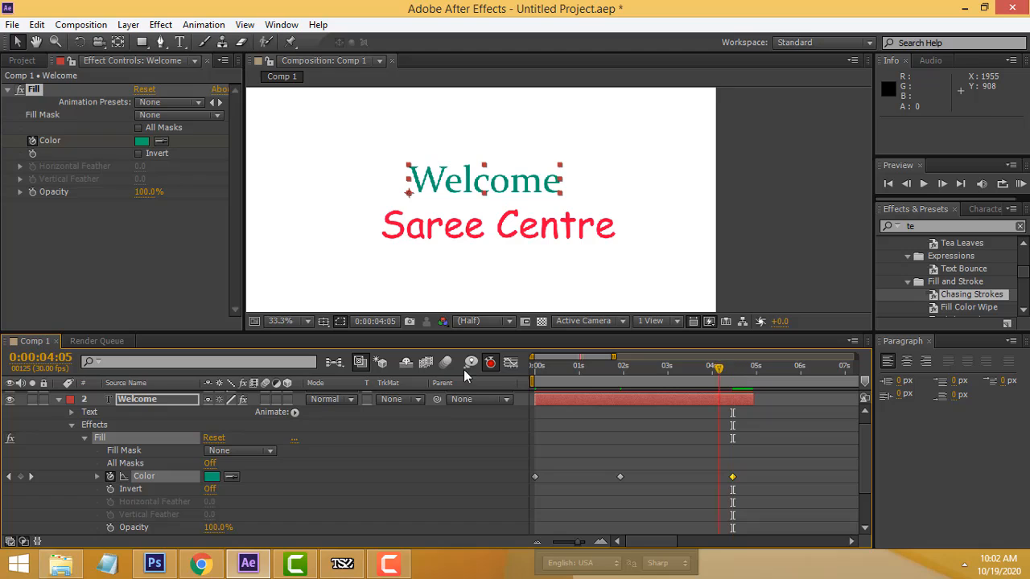
# - Preview the composition from the beginning to check the Welcome text's colour animation
pyautogui.press('Home')
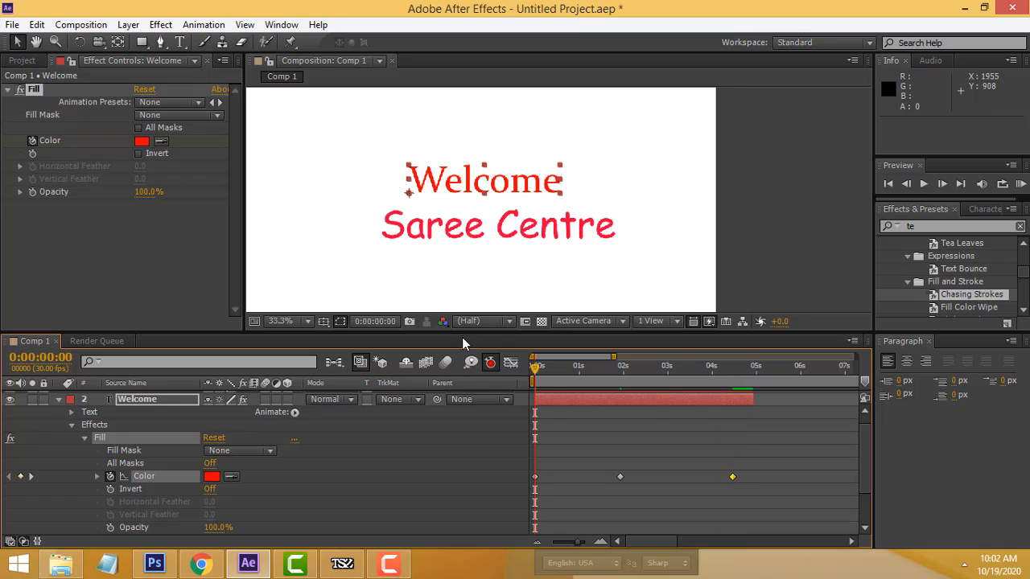
pyautogui.press('space')
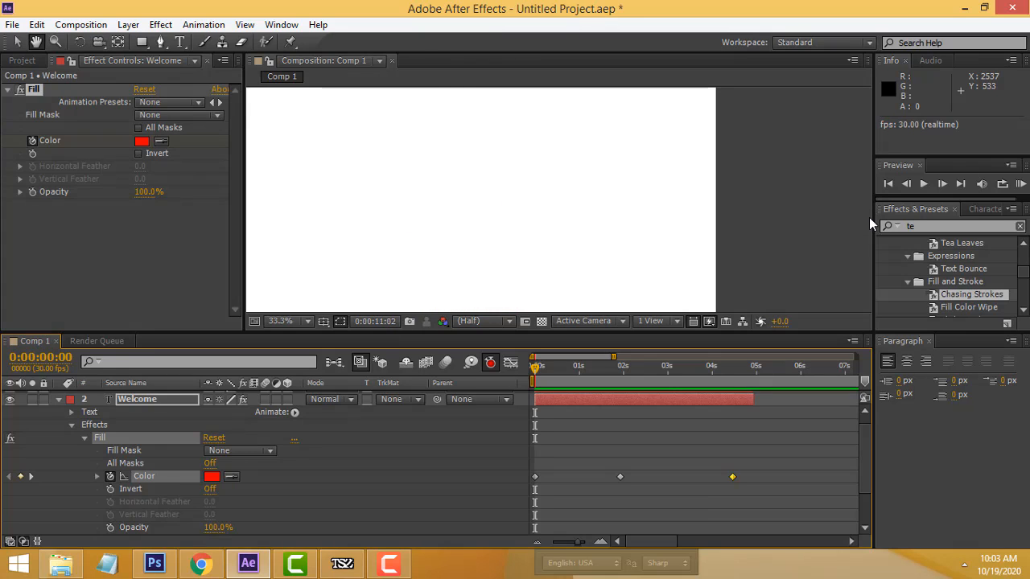
pyautogui.press('space')
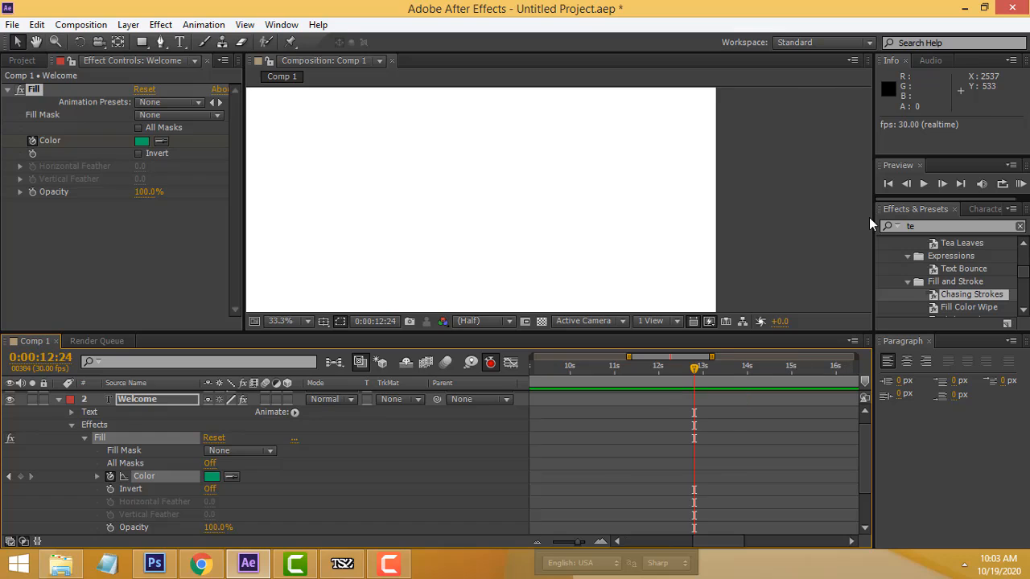
# - Return the playhead to the start of the timeline and collapse the Welcome layer's Effects group and properties
pyautogui.moveTo(693, 374); pyautogui.dragTo(446, 344)
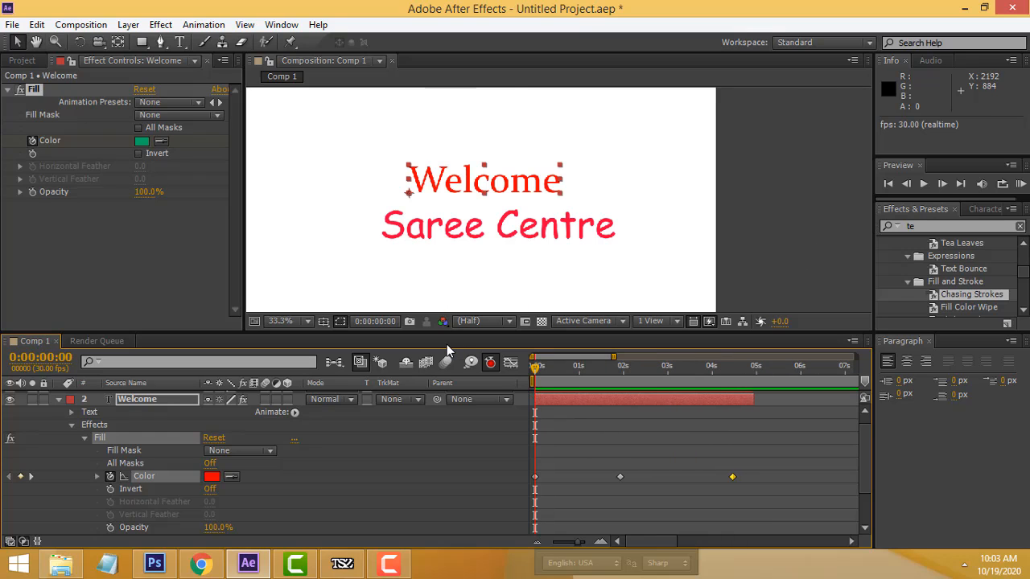
pyautogui.scroll(1, 824, 439)
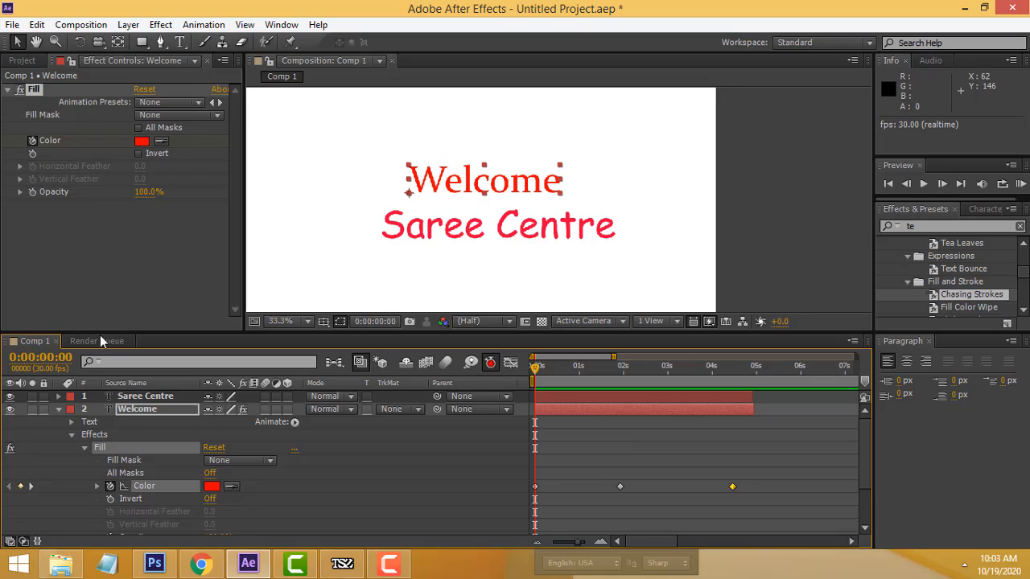
pyautogui.click(71, 435)
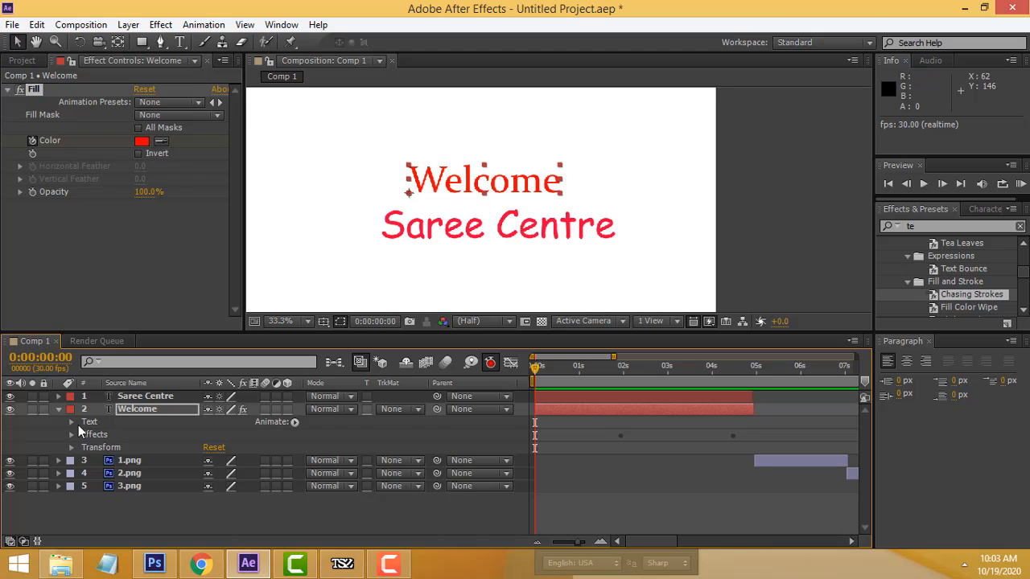
pyautogui.click(59, 410)
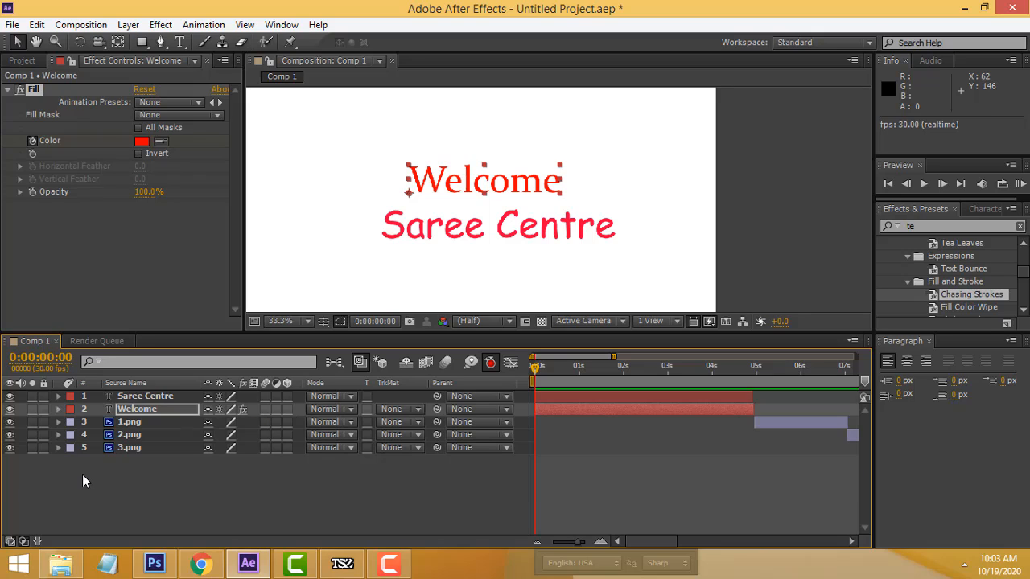
# - Import the logo image logonew1.png from the Desktop into the project
pyautogui.click(26, 61)
pyautogui.rightClick(82, 287)
pyautogui.moveTo(151, 346)
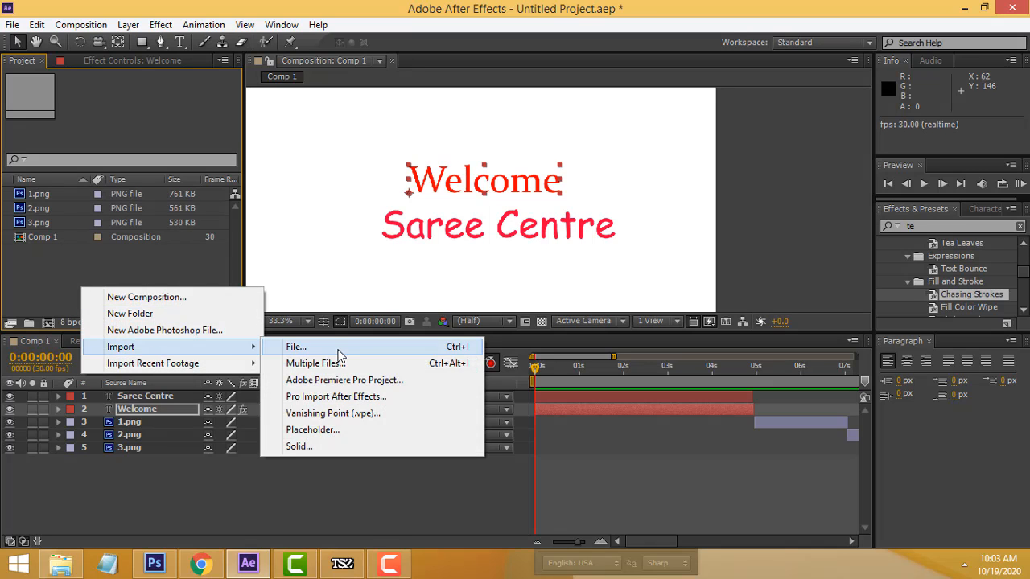
pyautogui.click(338, 350)
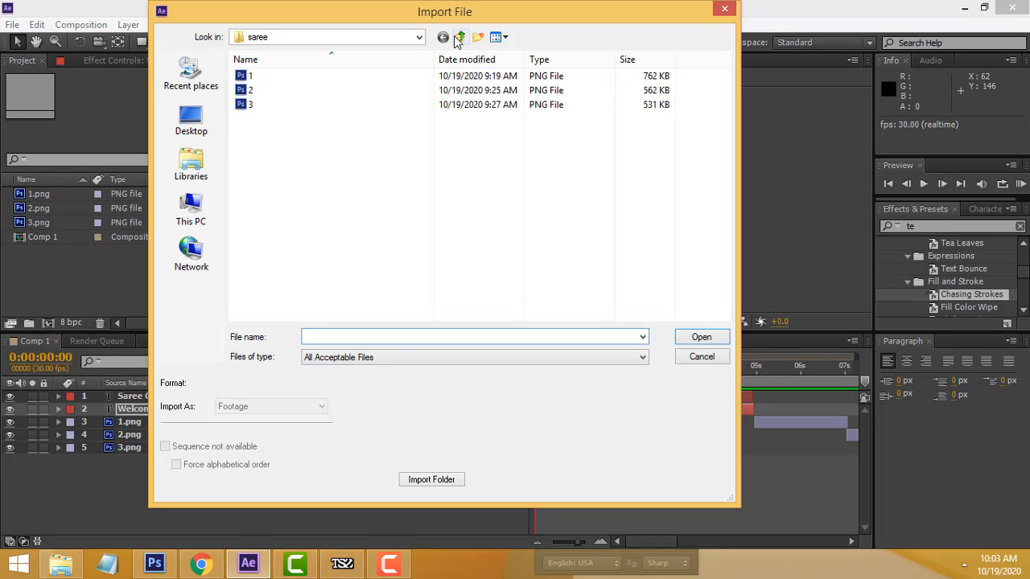
pyautogui.click(419, 37)
pyautogui.scroll(15, 378, 86)
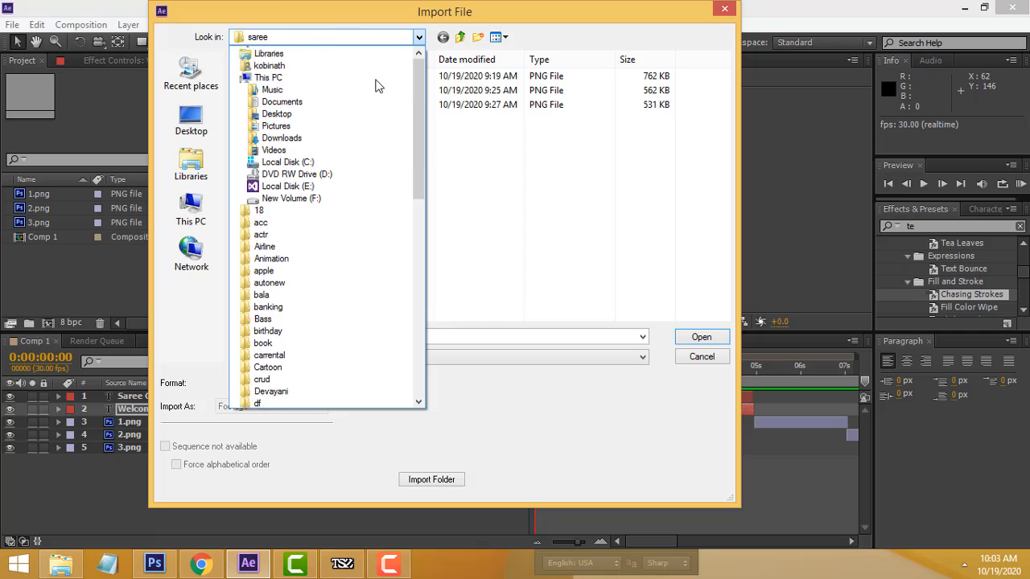
pyautogui.scroll(1, 377, 85)
pyautogui.click(276, 65)
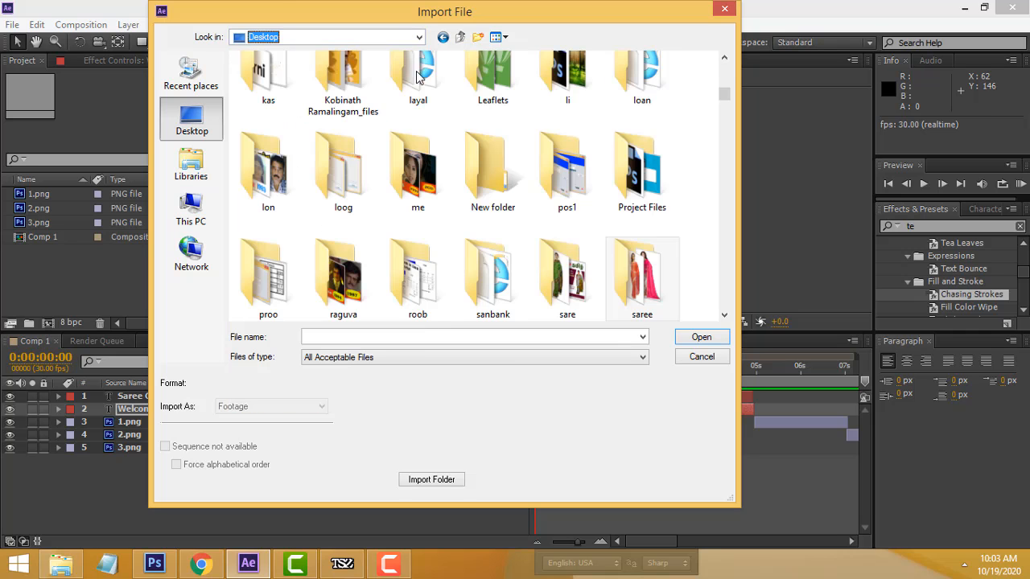
pyautogui.moveTo(725, 94); pyautogui.dragTo(732, 199)
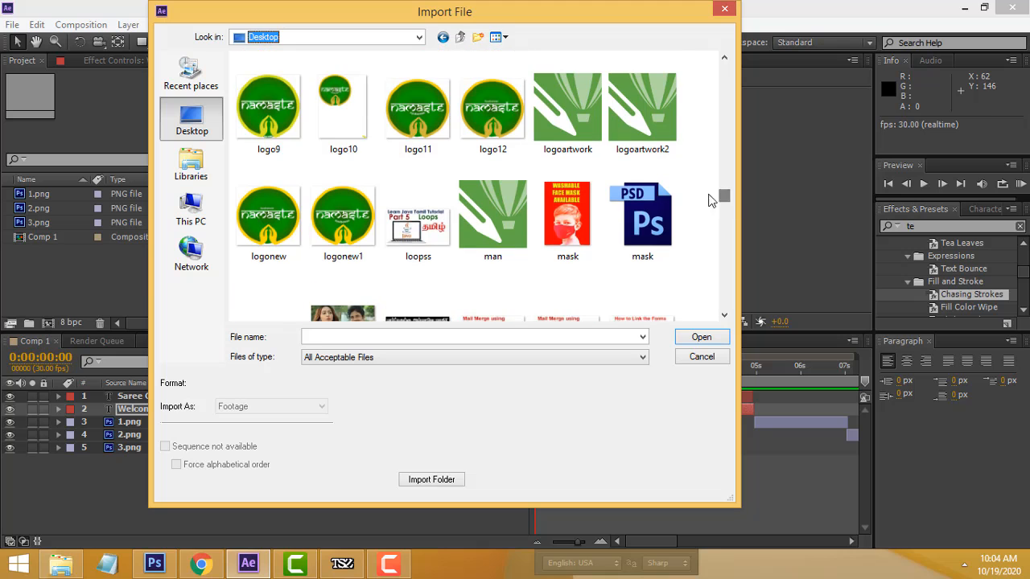
pyautogui.doubleClick(348, 203)
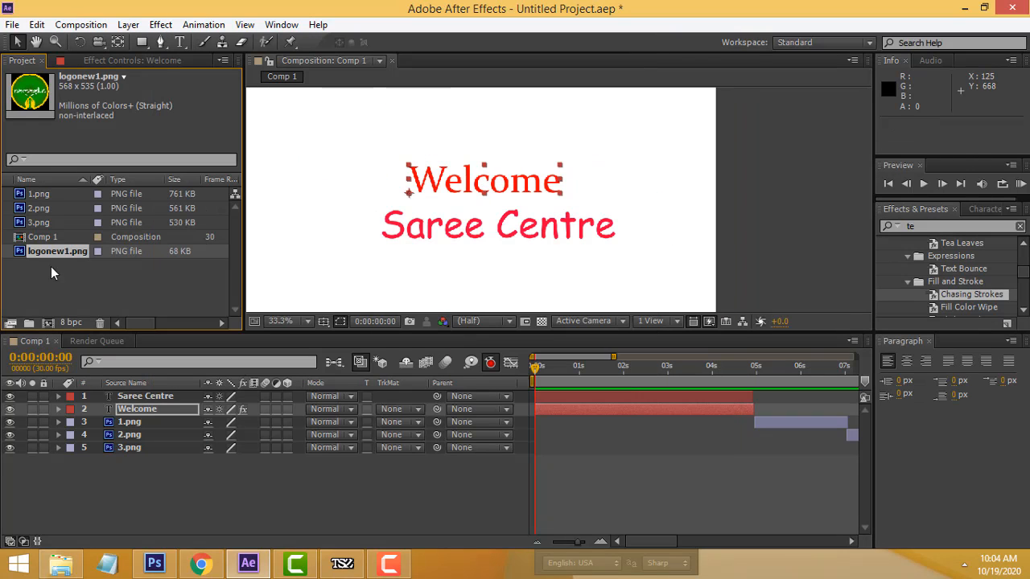
# - Add logonew1.png to Comp 1 as the lowest layer and move it to the right of the frame's centre
pyautogui.moveTo(57, 251); pyautogui.dragTo(125, 464)
pyautogui.moveTo(528, 256); pyautogui.dragTo(637, 212)
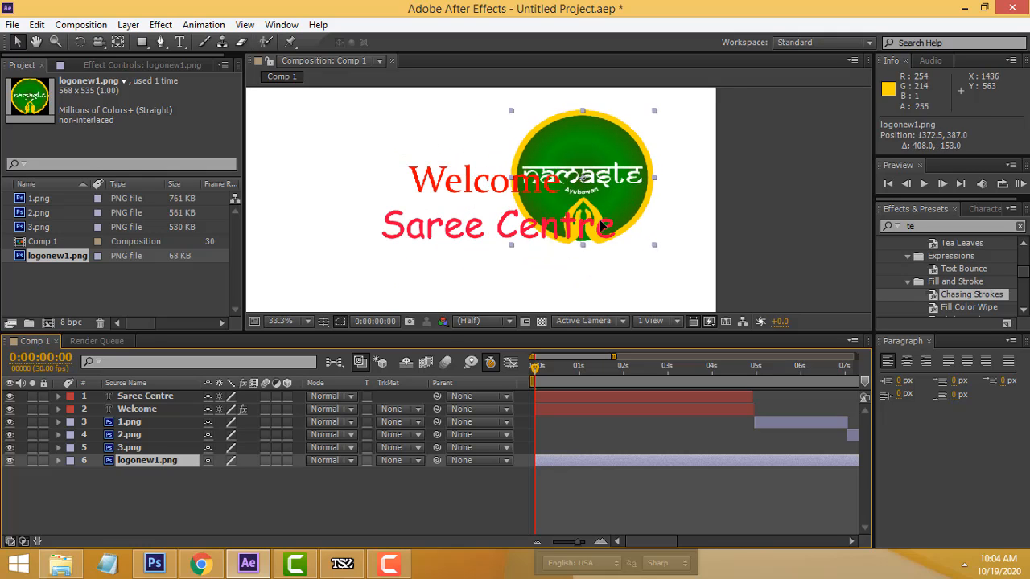
pyautogui.moveTo(657, 113); pyautogui.dragTo(634, 143)
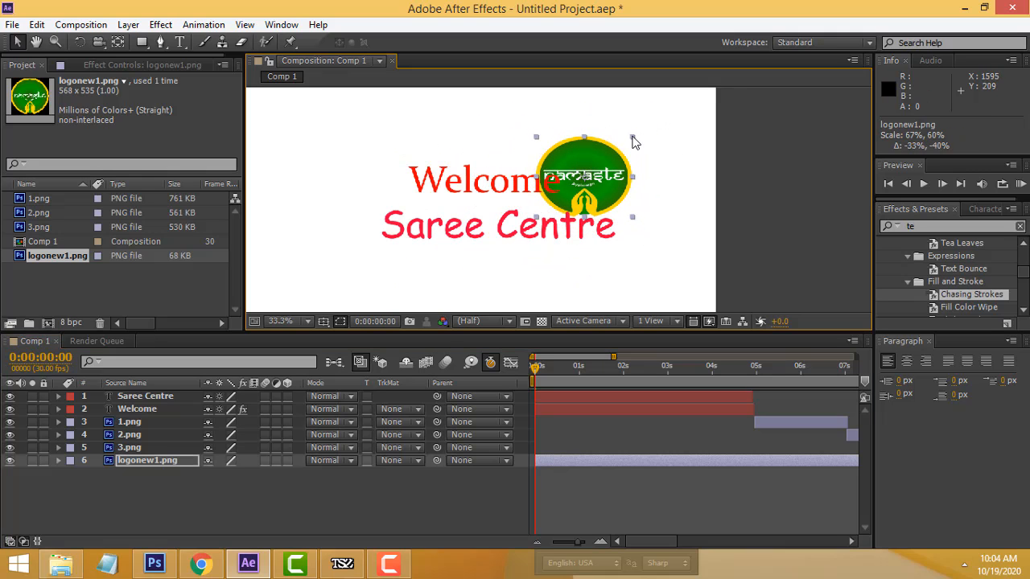
pyautogui.hotkey('ctrl', 'z')
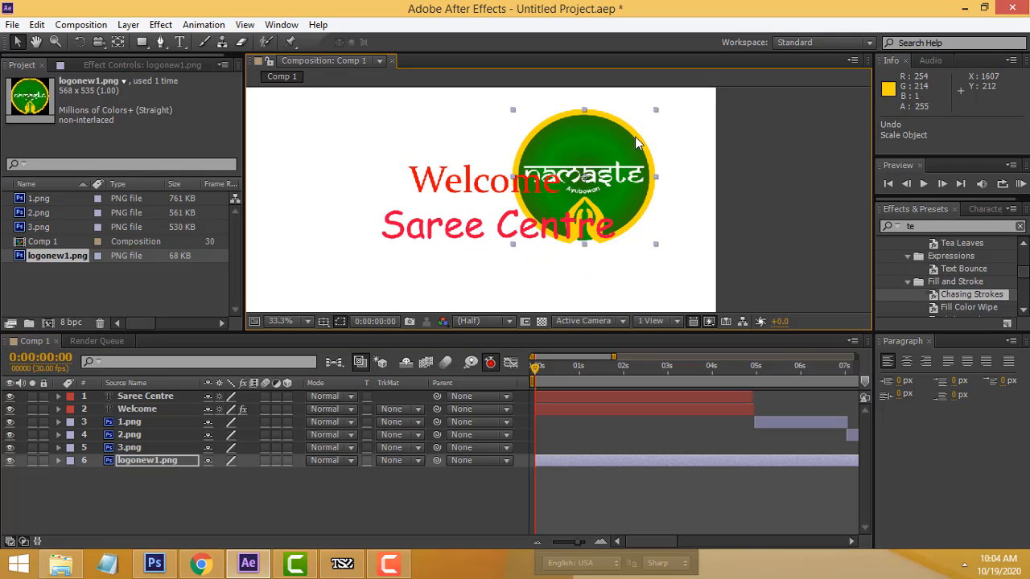
# - Scale the logo layer proportionally to 33% and move it into the frame's upper-right corner, at about 1777.5, 129
pyautogui.click(59, 461)
pyautogui.click(71, 473)
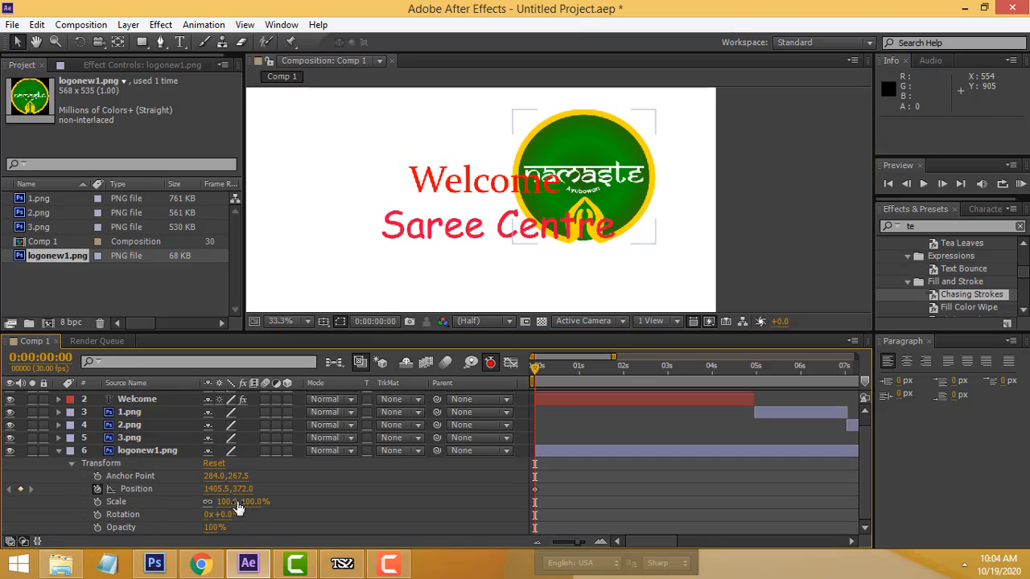
pyautogui.moveTo(248, 504); pyautogui.dragTo(195, 504)
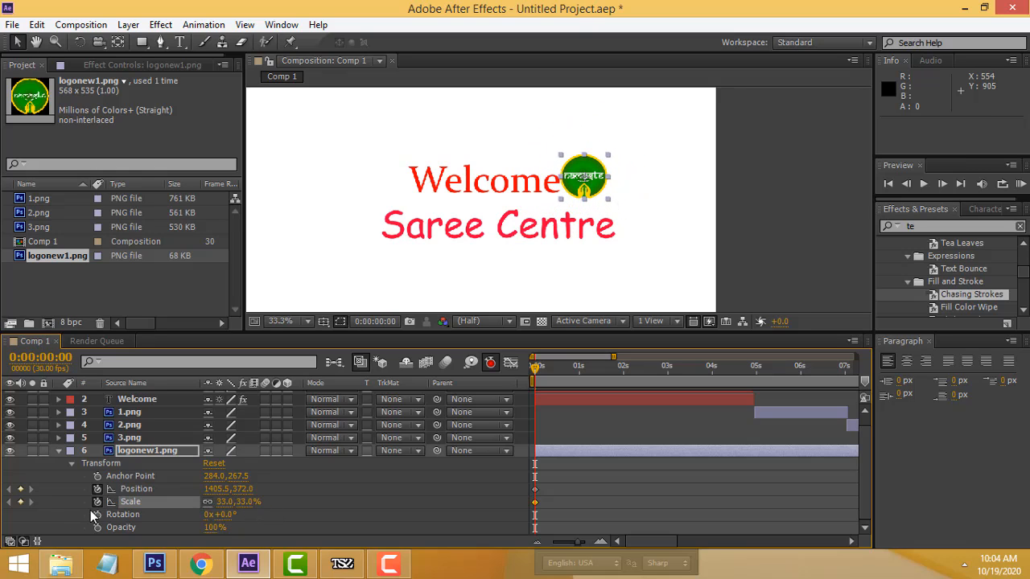
pyautogui.moveTo(584, 177); pyautogui.dragTo(681, 118)
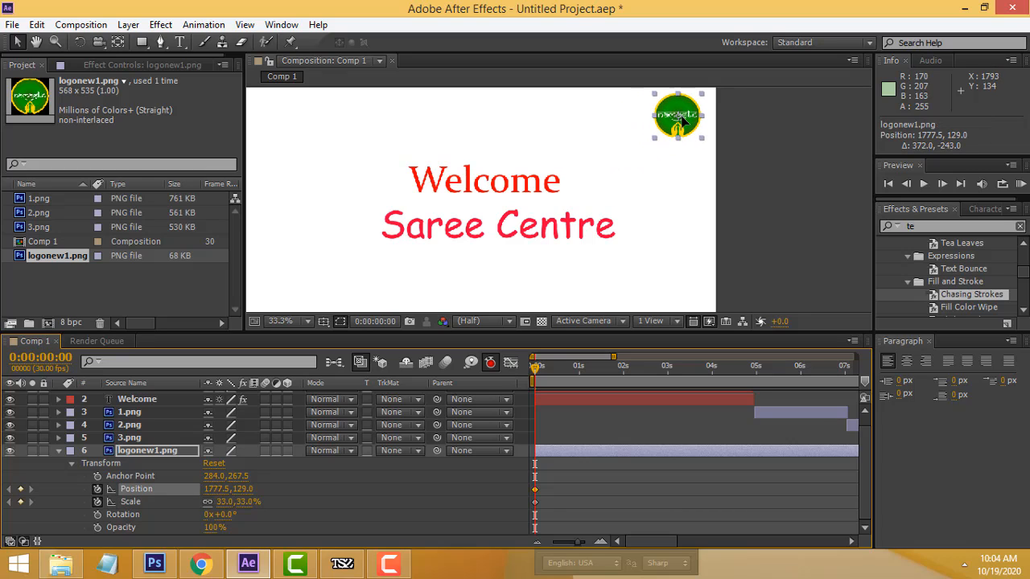
pyautogui.click(773, 154)
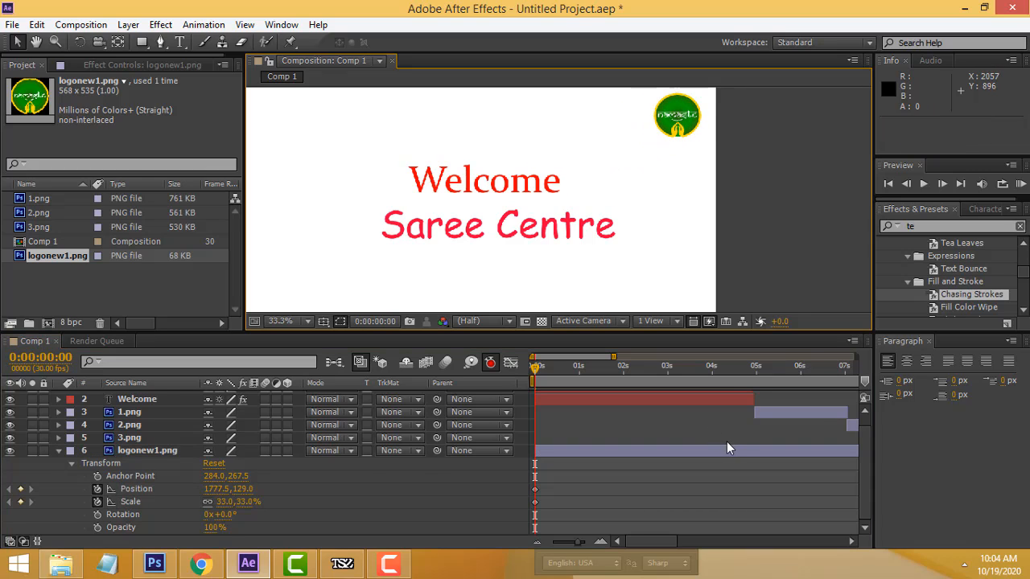
pyautogui.scroll(1, 718, 423)
pyautogui.scroll(-1, 644, 473)
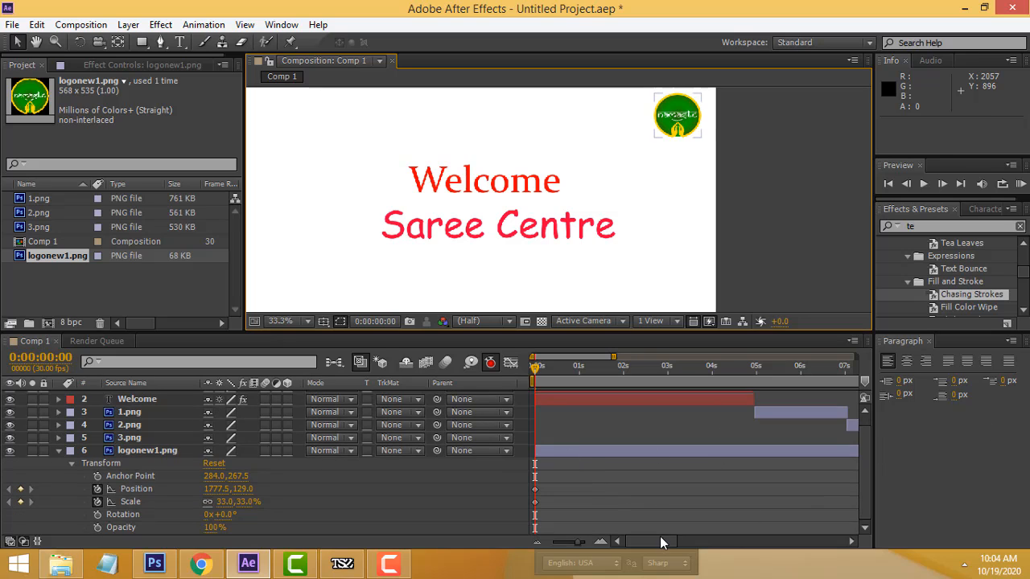
pyautogui.moveTo(678, 542); pyautogui.dragTo(683, 546)
pyautogui.moveTo(817, 540); pyautogui.dragTo(475, 532)
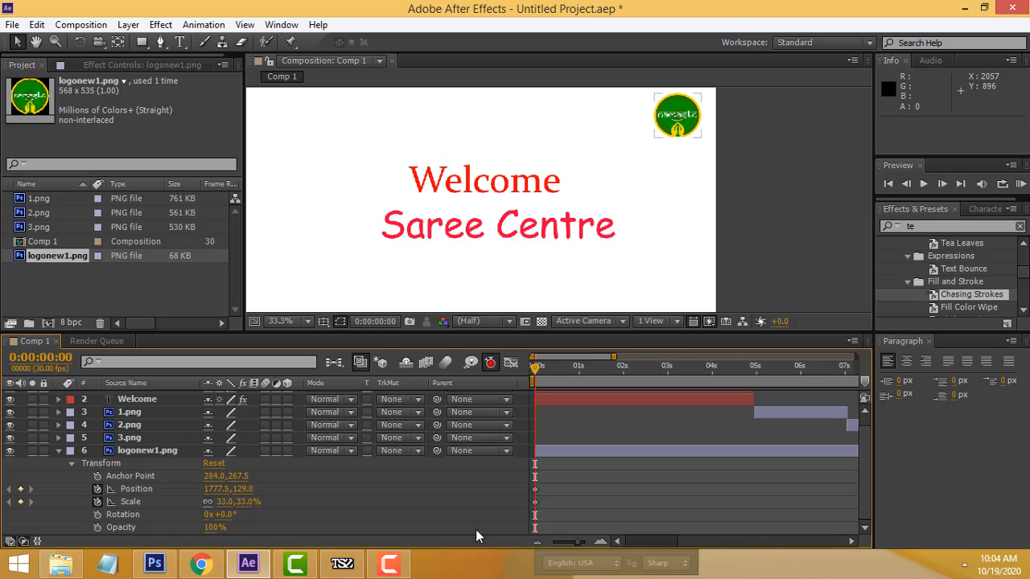
pyautogui.click(779, 177)
pyautogui.click(690, 127)
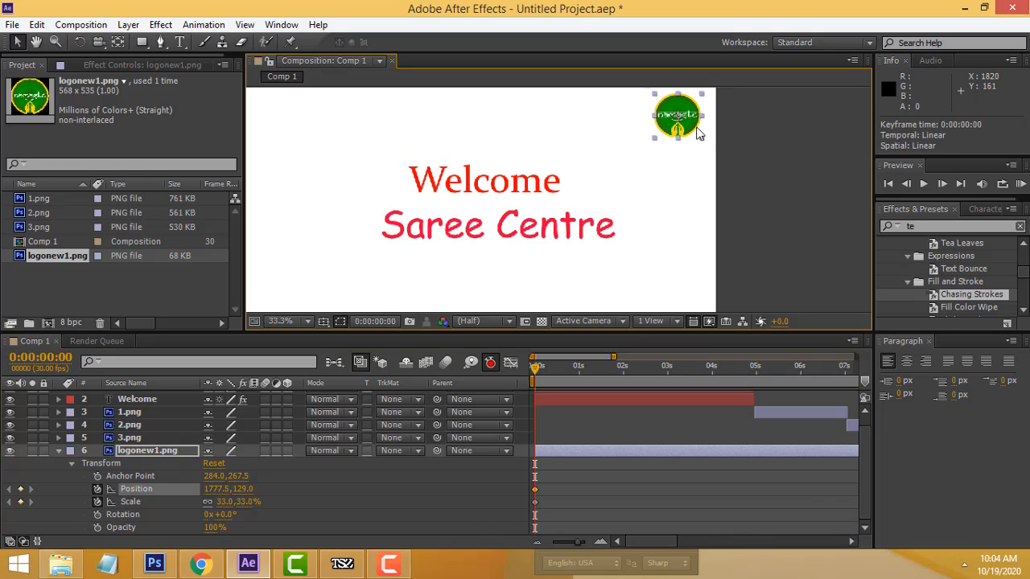
pyautogui.click(737, 144)
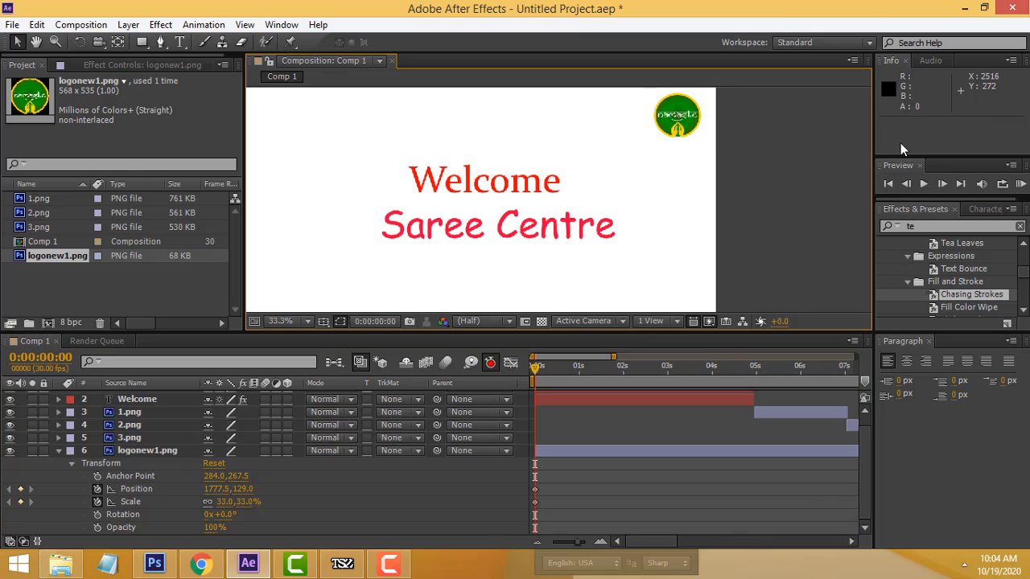
# - Preview the composition with the logo in place, fitting the whole frame in the viewer
pyautogui.press('space')
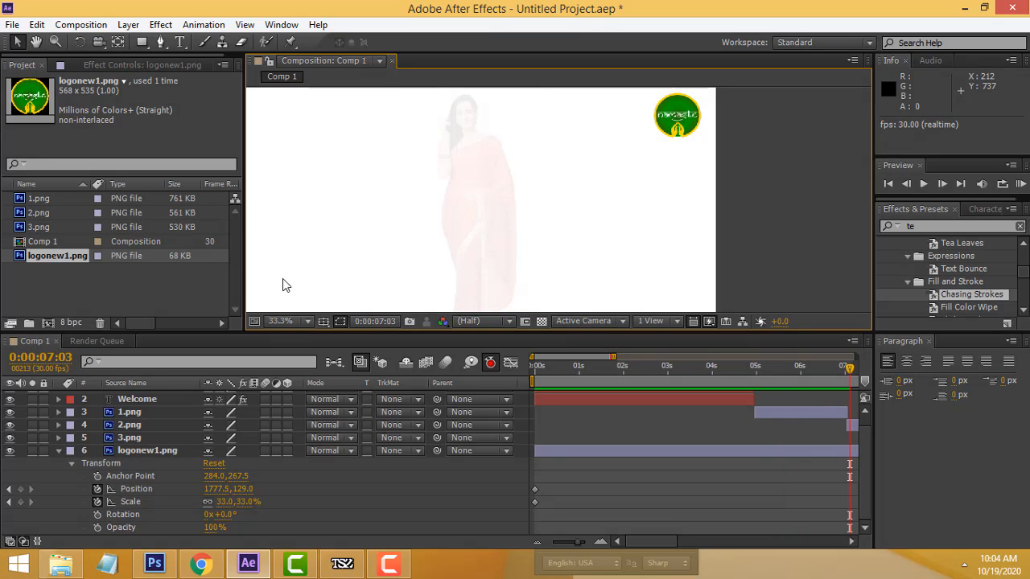
pyautogui.click(310, 324)
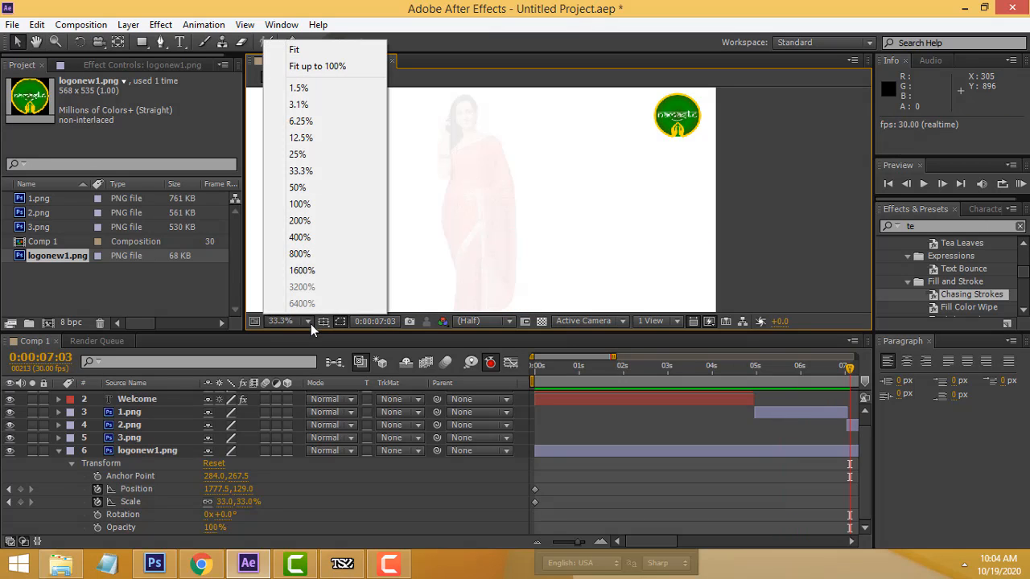
pyautogui.click(312, 50)
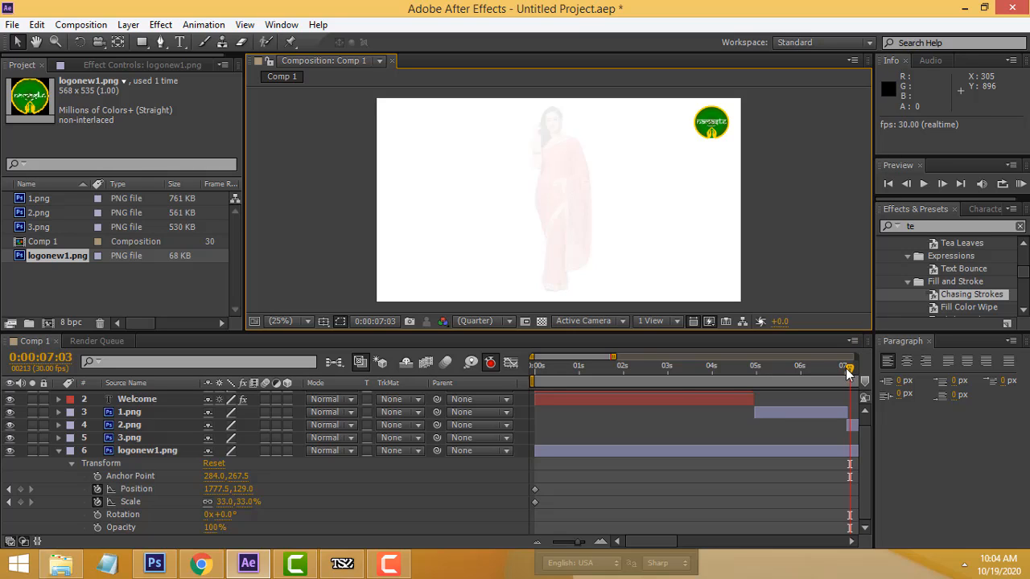
pyautogui.press('space')
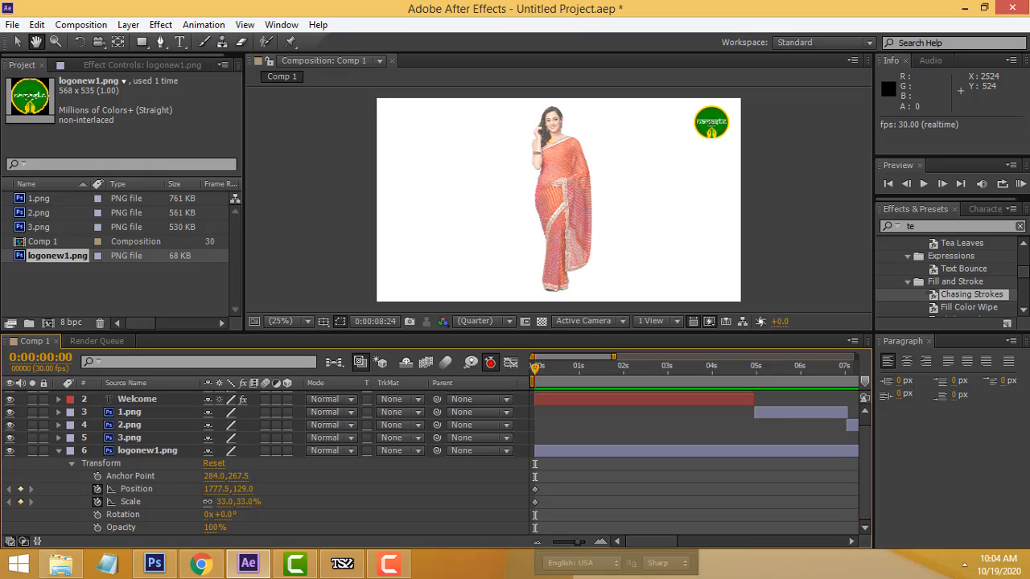
pyautogui.press('space')
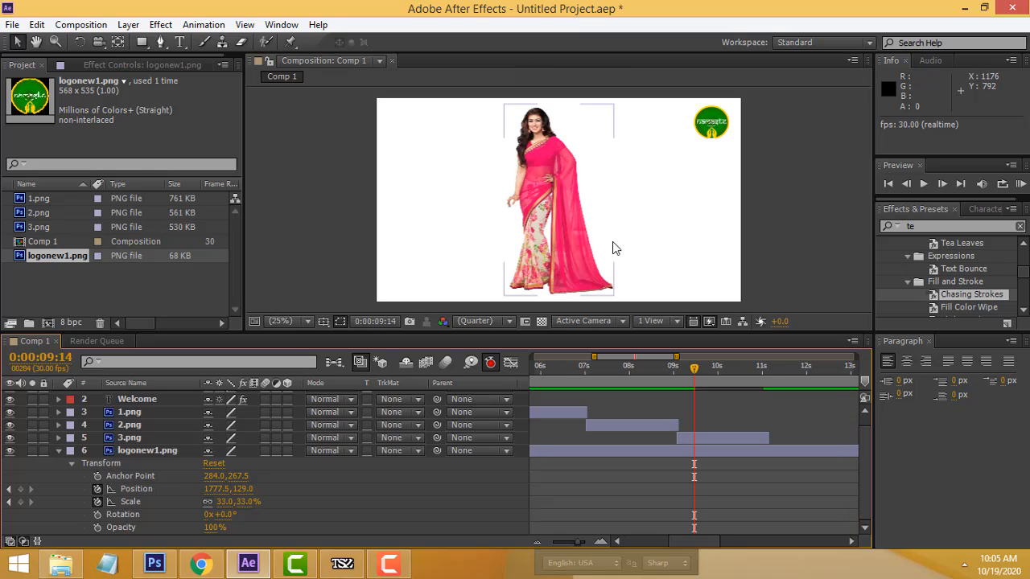
# - Import 1993.jpg from the Desktop as a JPEG sequence
pyautogui.rightClick(71, 298)
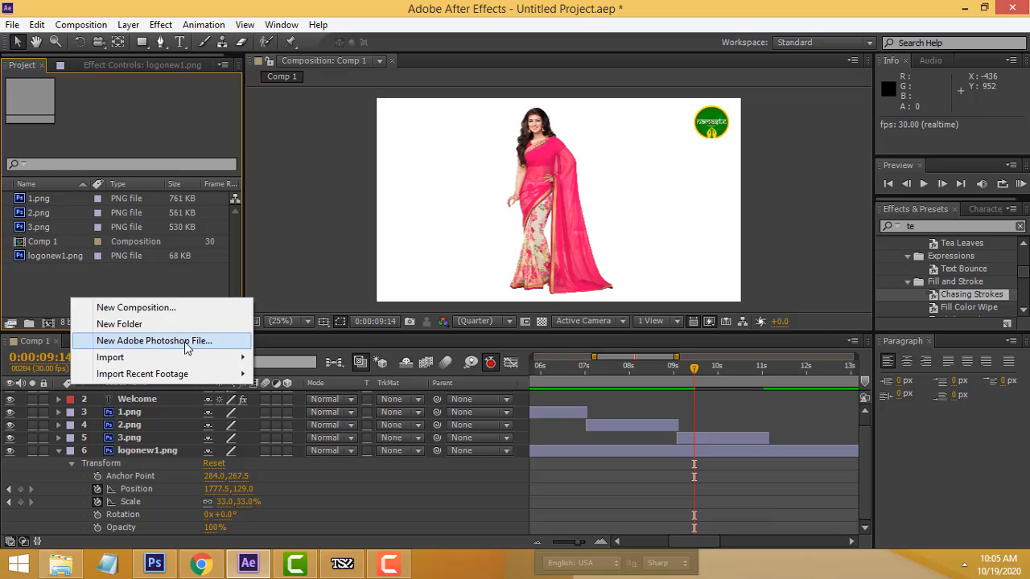
pyautogui.moveTo(196, 362)
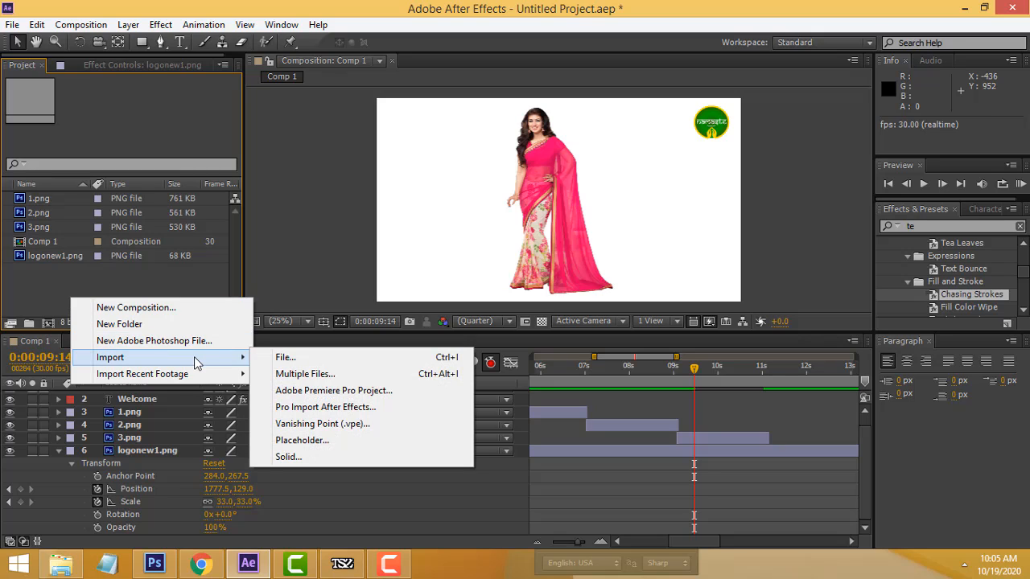
pyautogui.click(298, 359)
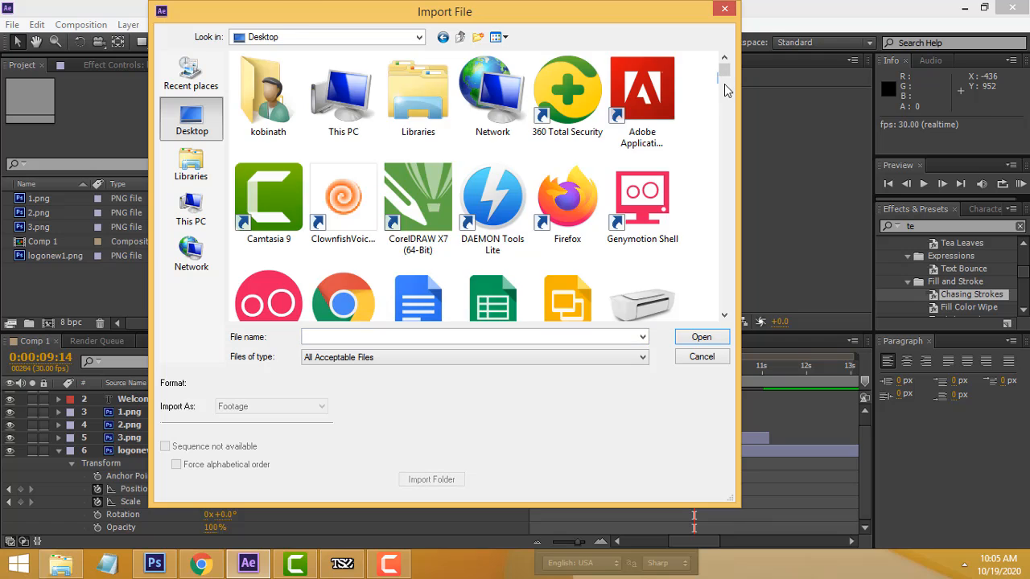
pyautogui.moveTo(723, 74); pyautogui.dragTo(726, 107)
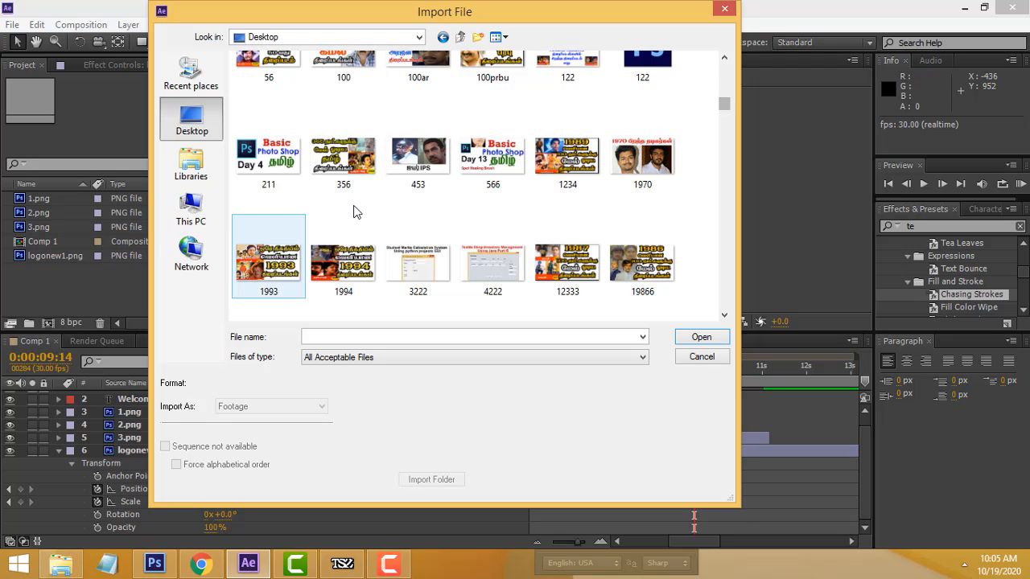
pyautogui.doubleClick(268, 278)
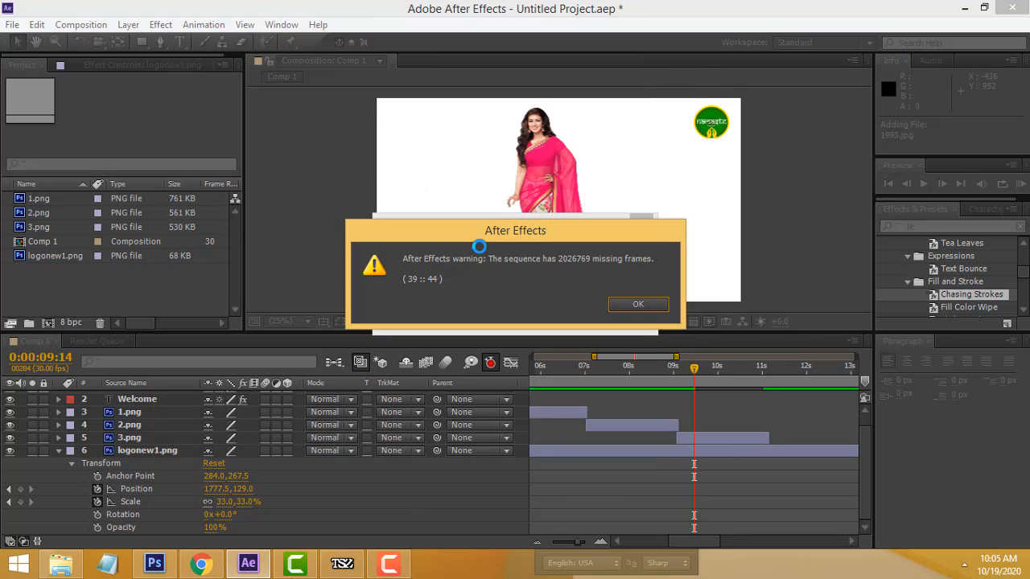
pyautogui.click(636, 304)
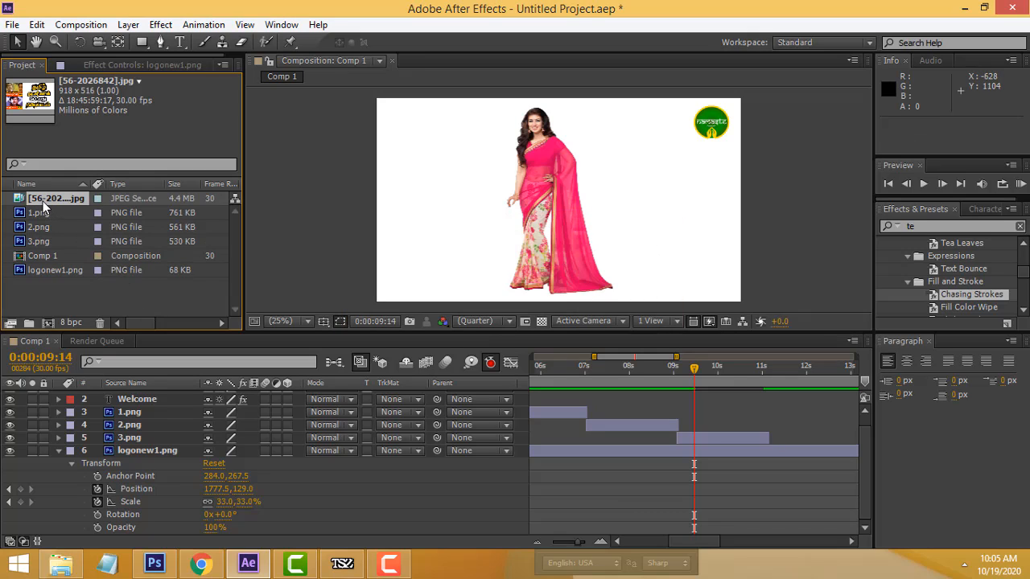
# - Collapse the logo layer, add the imported JPEG sequence as the lowest layer and move it to the frame's upper-left corner, at about 464.5, 244
pyautogui.click(57, 450)
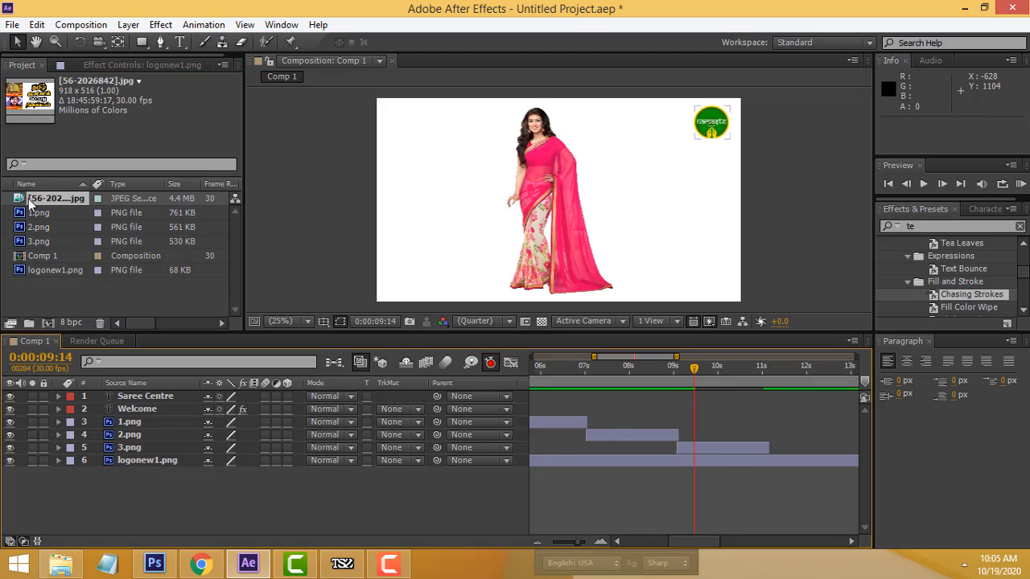
pyautogui.moveTo(56, 199); pyautogui.dragTo(68, 476)
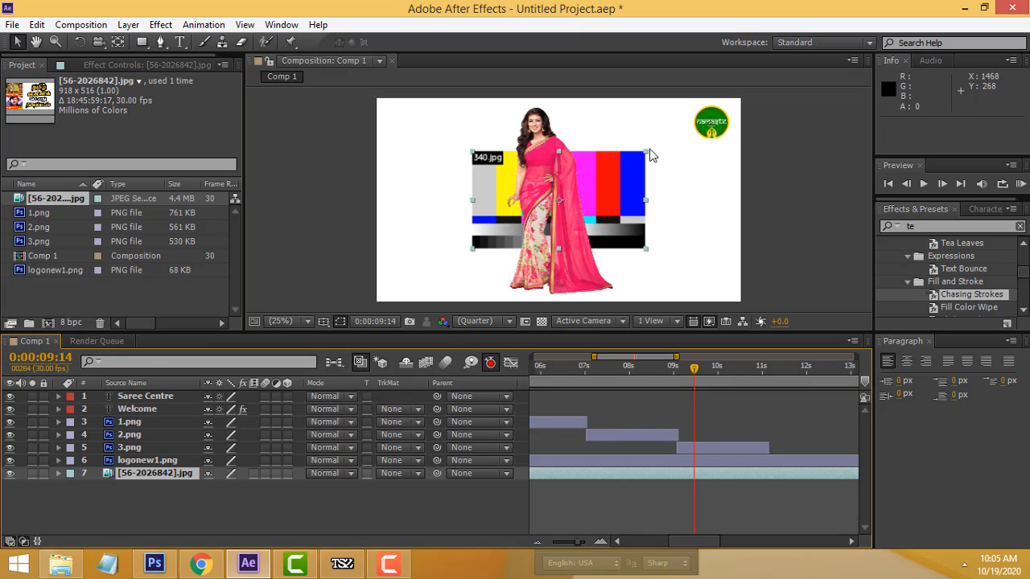
pyautogui.moveTo(644, 158); pyautogui.dragTo(546, 99)
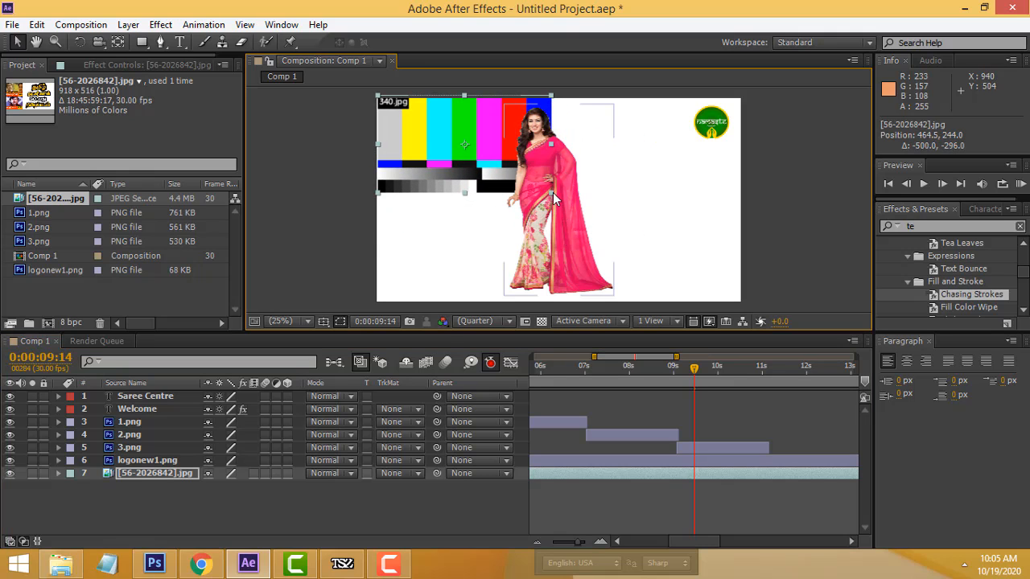
# - Enlarge the JPEG sequence layer until it covers the whole frame and preview the composition, including from the start
pyautogui.moveTo(552, 192); pyautogui.dragTo(700, 282)
pyautogui.moveTo(625, 214); pyautogui.dragTo(691, 266)
pyautogui.press('space')
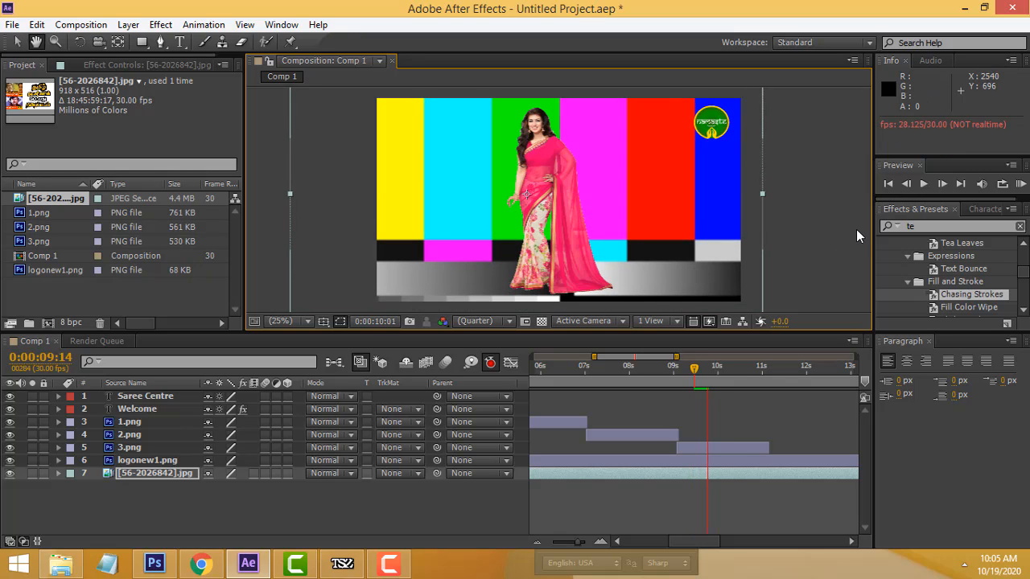
pyautogui.press('space')
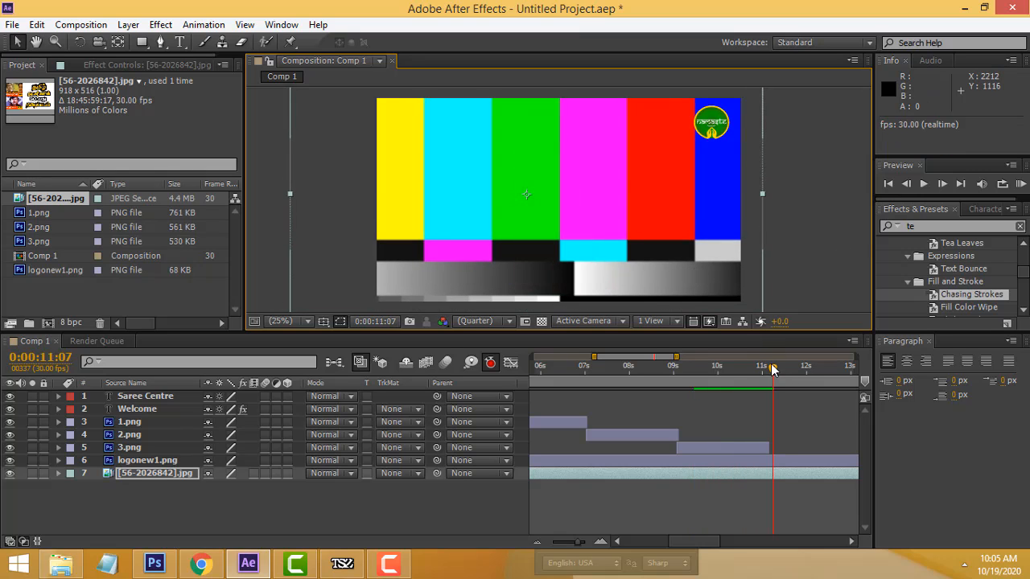
pyautogui.moveTo(772, 369); pyautogui.dragTo(486, 369)
pyautogui.press('space')
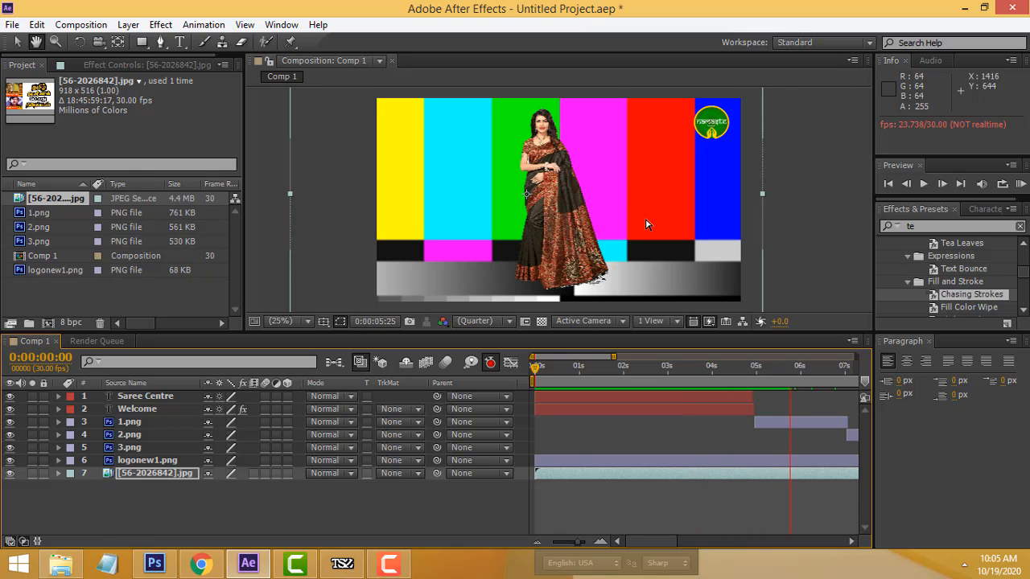
pyautogui.press('space')
# - Delete the JPEG sequence layer from Comp 1 and remove its footage item from the project
pyautogui.click(68, 494)
pyautogui.click(114, 475)
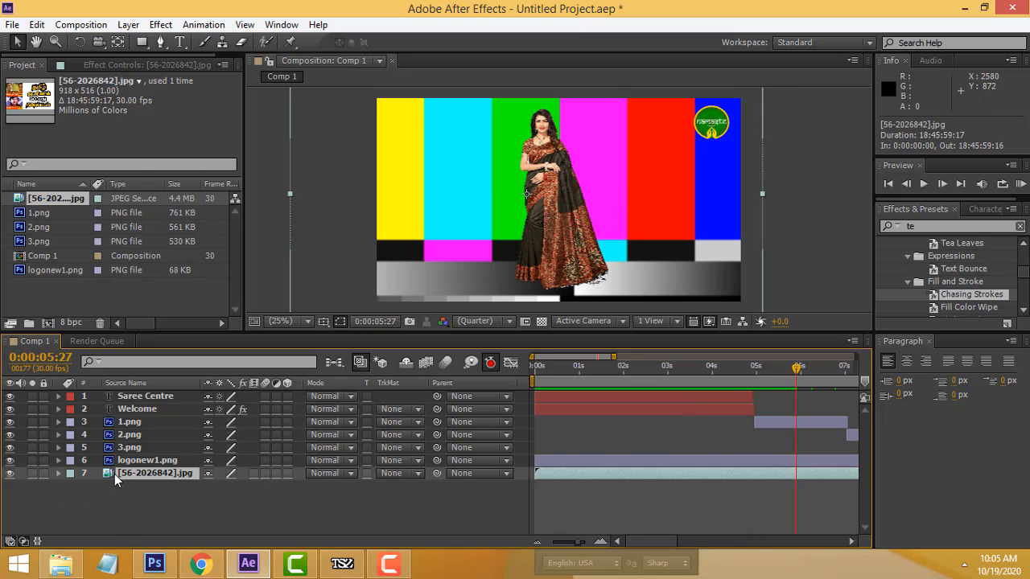
pyautogui.press('Delete')
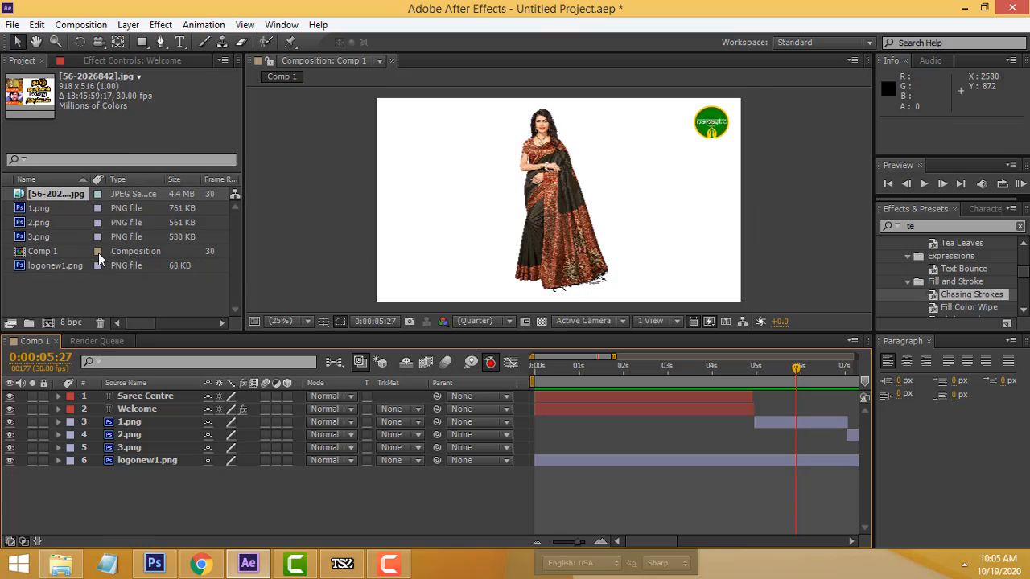
pyautogui.click(50, 198)
pyautogui.press('Delete')
# - Import s1.JPG from the Desktop into the project
pyautogui.rightClick(63, 286)
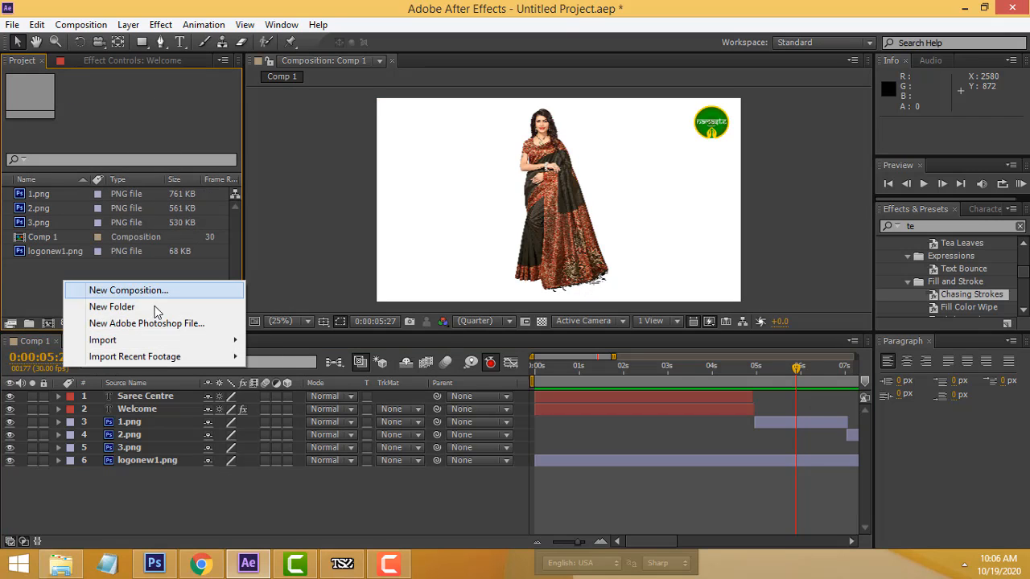
pyautogui.moveTo(201, 341)
pyautogui.click(315, 337)
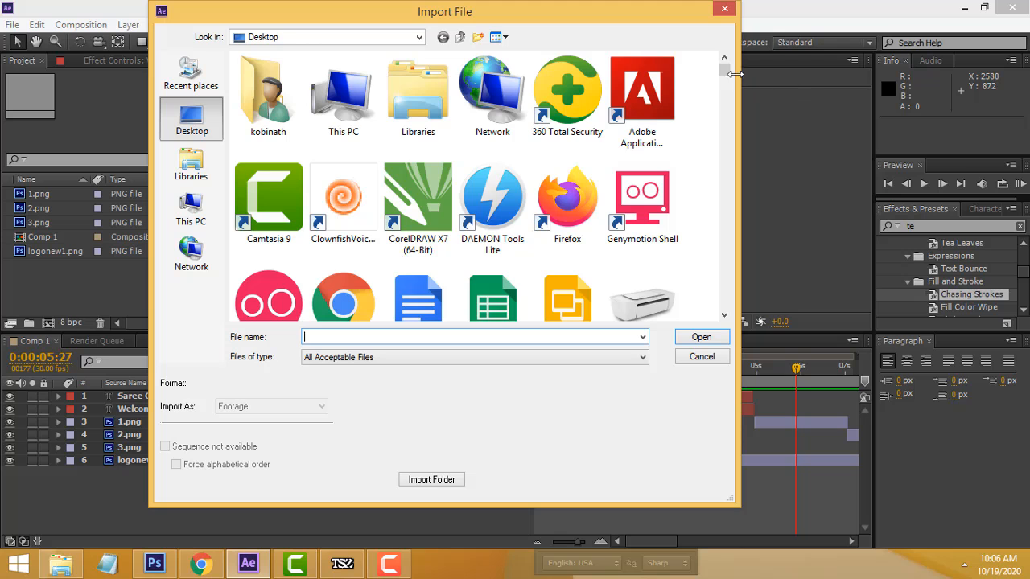
pyautogui.moveTo(724, 71); pyautogui.dragTo(739, 243)
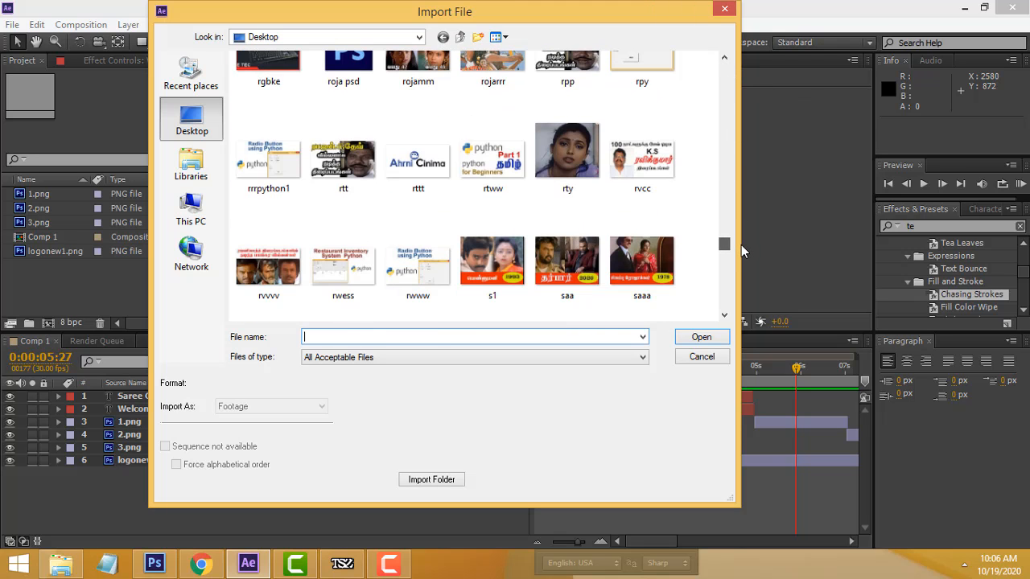
pyautogui.scroll(-1, 739, 246)
pyautogui.doubleClick(494, 230)
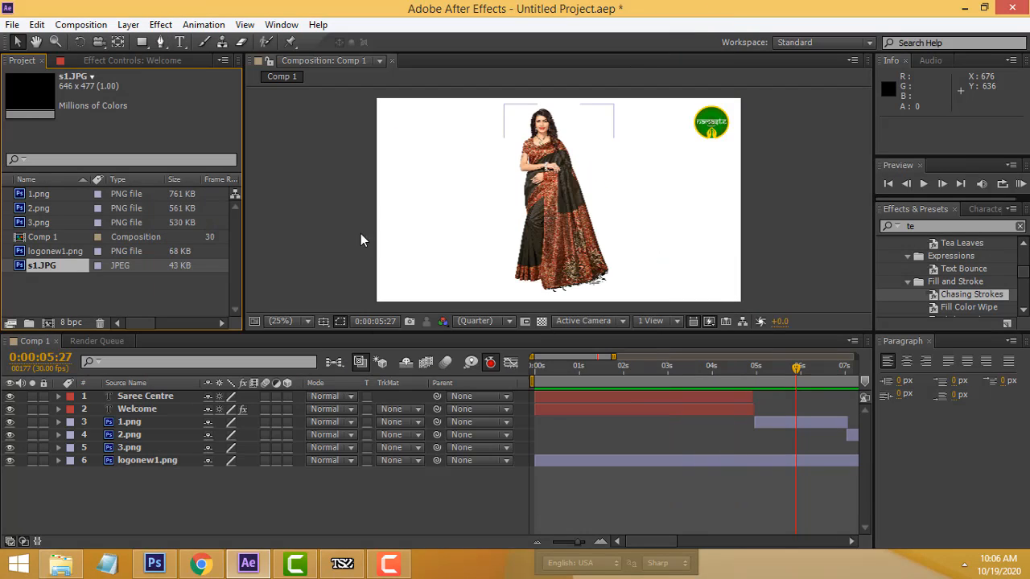
# - Add s1.JPG to Comp 1 as the lowest layer, try scaling it freehand from its corner and undo that scaling
pyautogui.moveTo(11, 273); pyautogui.dragTo(5, 480)
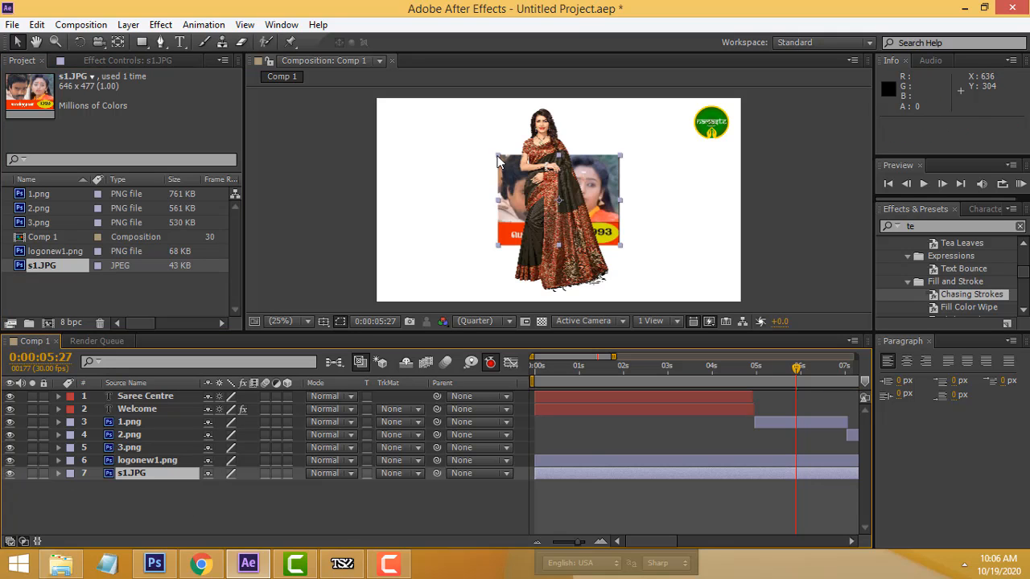
pyautogui.moveTo(497, 160); pyautogui.dragTo(381, 122)
pyautogui.hotkey('ctrl', 'z')
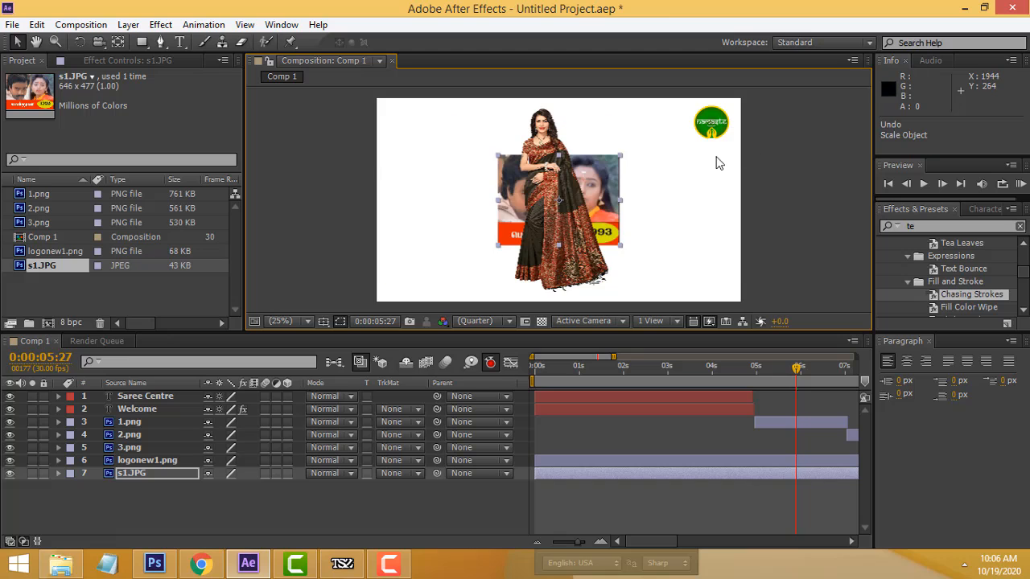
# - Add a Scale keyframe to the s1.JPG layer at 0:00:05:27 and scale the layer proportionally to 300%
pyautogui.click(57, 474)
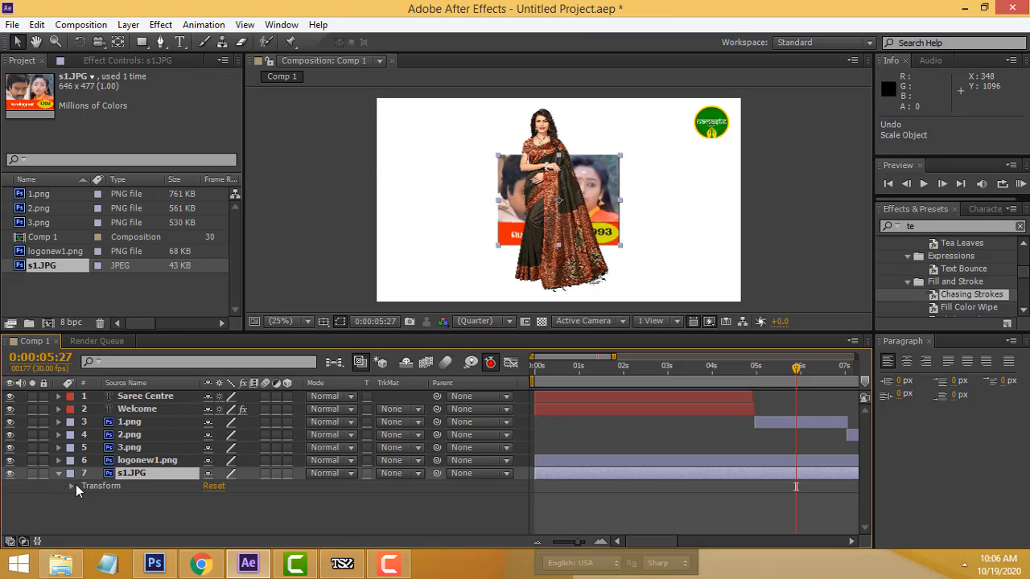
pyautogui.click(71, 486)
pyautogui.click(98, 501)
pyautogui.moveTo(236, 502); pyautogui.dragTo(391, 513)
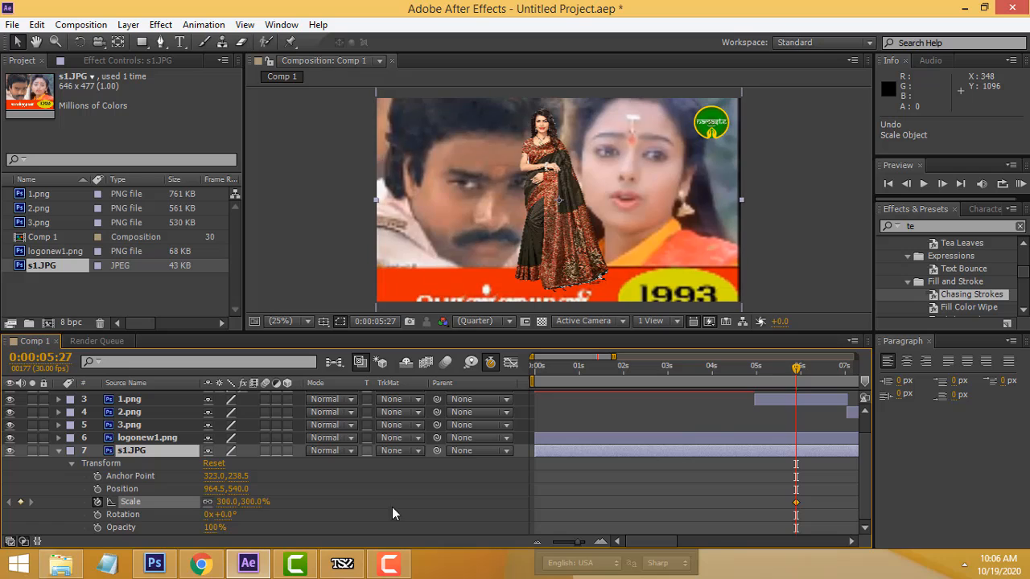
# - Deselect the s1.JPG layer and preview the composition from 0:00:00:00 with the new background image
pyautogui.click(677, 477)
pyautogui.moveTo(794, 372); pyautogui.dragTo(429, 365)
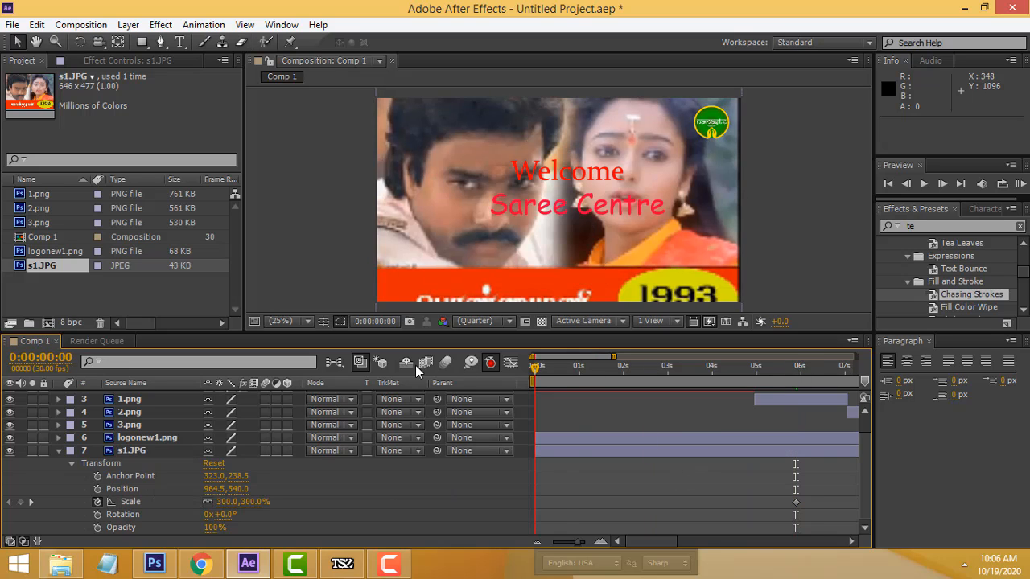
pyautogui.press('space')
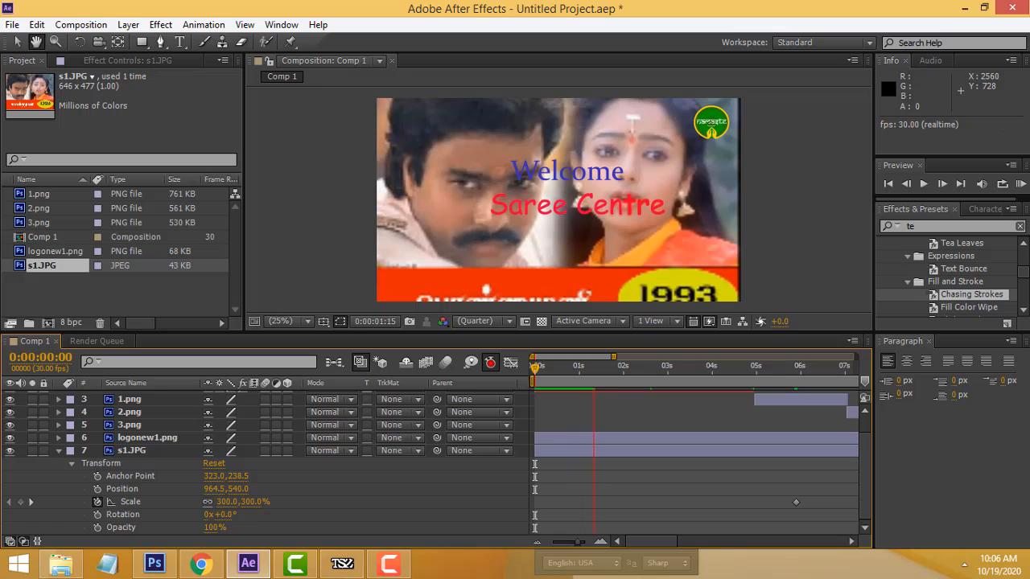